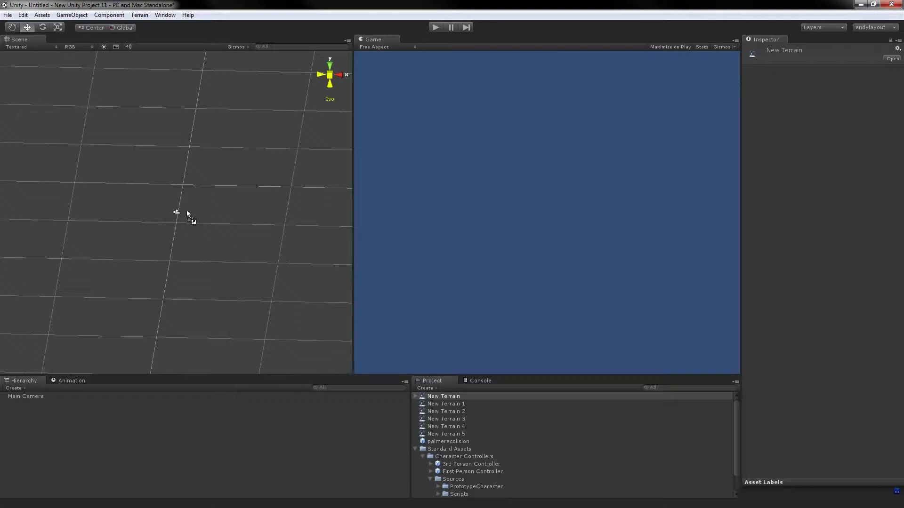
# Step: Place the New Terrain asset in the scene and move it to about X -177, Z -213
pyautogui.moveTo(154, 199); pyautogui.dragTo(153, 200)
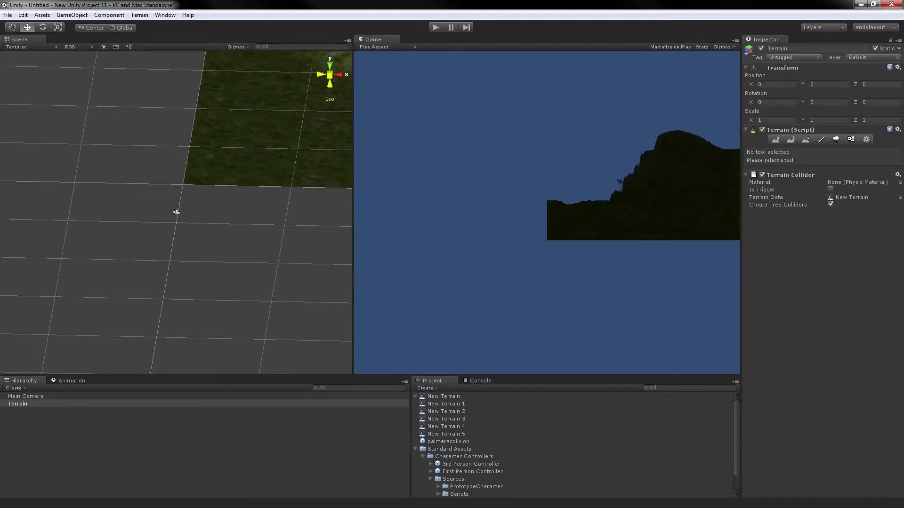
pyautogui.scroll(-15, 176, 212)
pyautogui.scroll(-10, 176, 213)
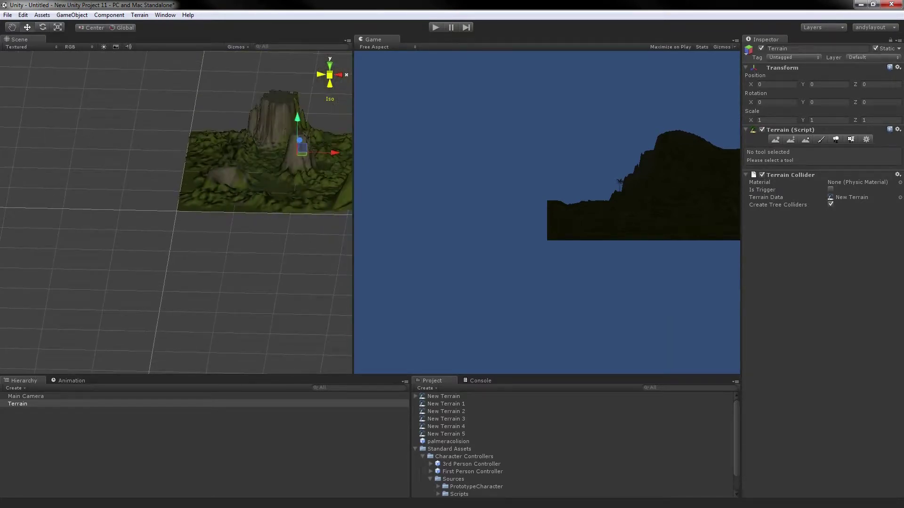
pyautogui.moveTo(332, 153); pyautogui.dragTo(191, 180)
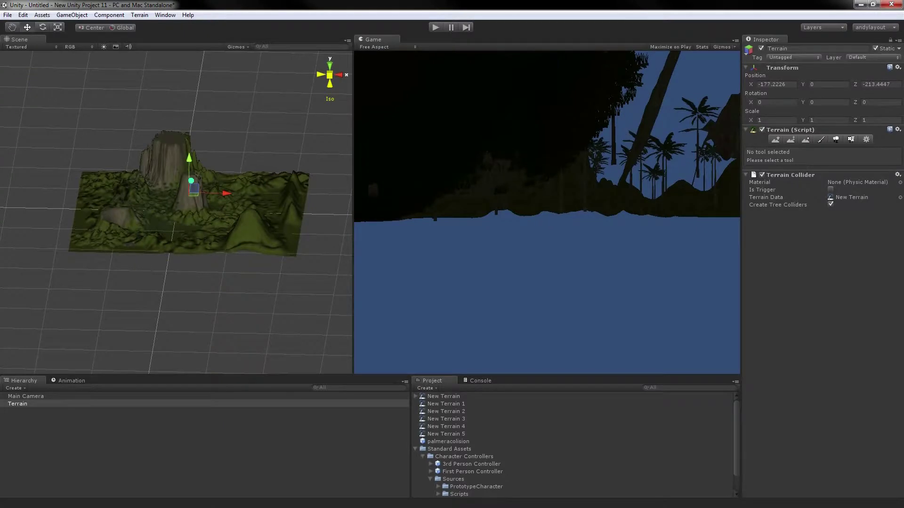
pyautogui.click(217, 301)
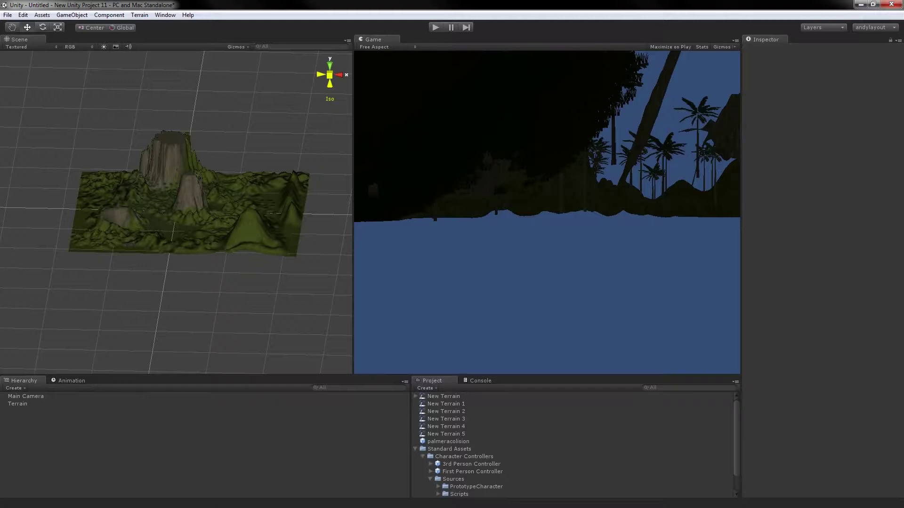
# Step: Shift the terrain to about X -188.7 and lower it to about Y -7
pyautogui.click(18, 404)
pyautogui.moveTo(227, 194); pyautogui.dragTo(217, 193)
pyautogui.click(226, 301)
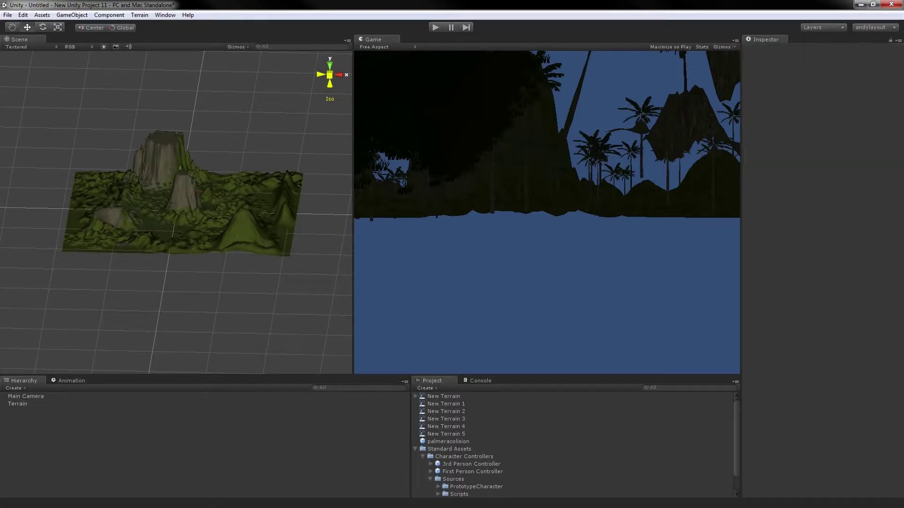
pyautogui.click(17, 404)
pyautogui.moveTo(182, 159); pyautogui.dragTo(183, 162)
# Step: Move the Main Camera in among the palm trees, to about X -47, Z -86.4
pyautogui.click(26, 397)
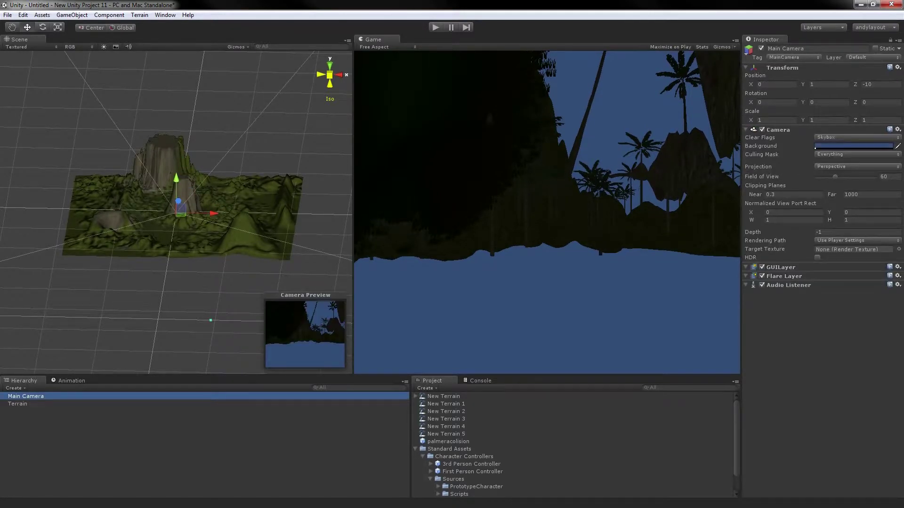
pyautogui.moveTo(214, 213); pyautogui.dragTo(149, 215)
# Step: Create a directional light and move it along the Z axis to about -86
pyautogui.click(72, 14)
pyautogui.moveTo(70, 36)
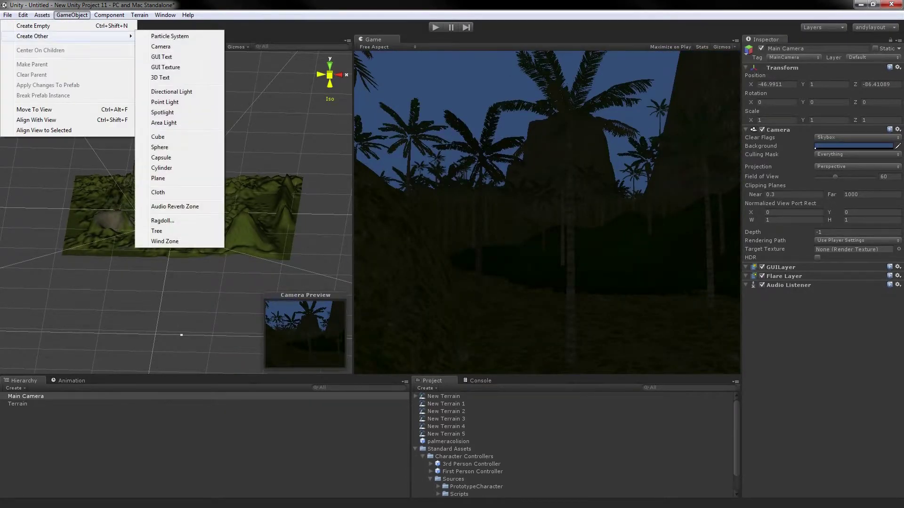
pyautogui.click(156, 96)
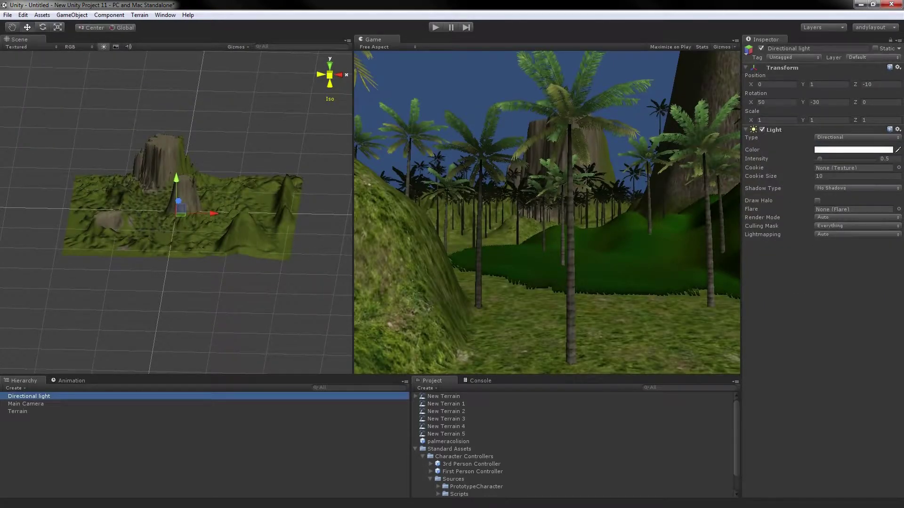
pyautogui.keyDown('alt'); pyautogui.moveTo(179, 211); pyautogui.dragTo(207, 245); pyautogui.keyUp('alt')
pyautogui.moveTo(187, 187); pyautogui.dragTo(207, 127)
# Step: Frame the Main Camera in the scene and nudge it along the X axis to about -46.9
pyautogui.scroll(7, 207, 128)
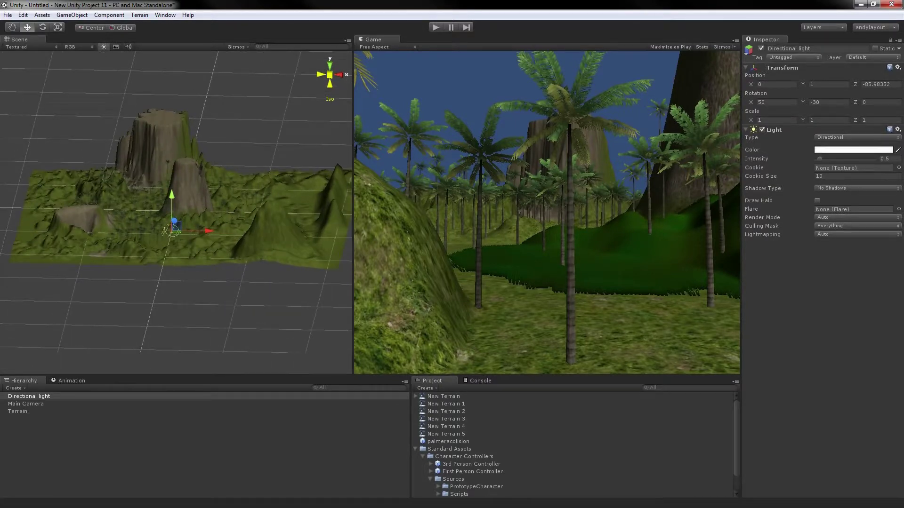
pyautogui.scroll(10, 207, 127)
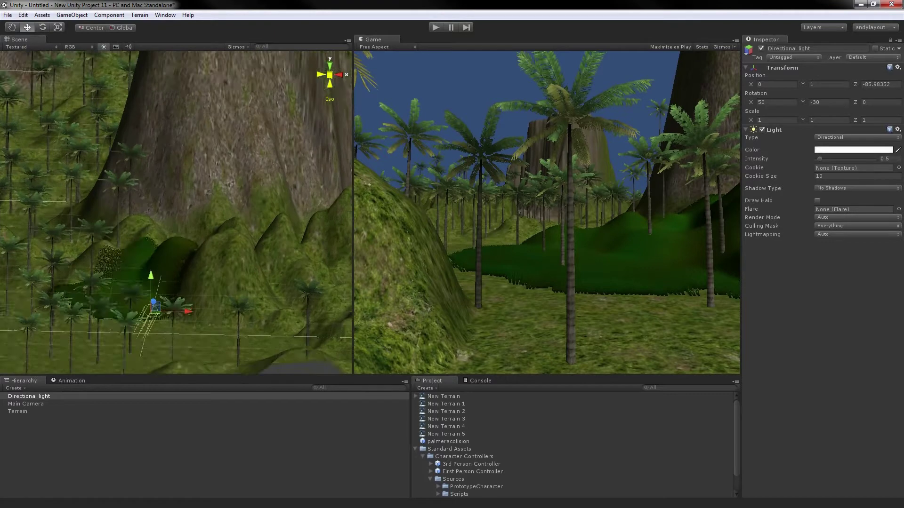
pyautogui.scroll(3, 176, 213)
pyautogui.scroll(-2, 177, 212)
pyautogui.click(25, 404)
pyautogui.press('f')
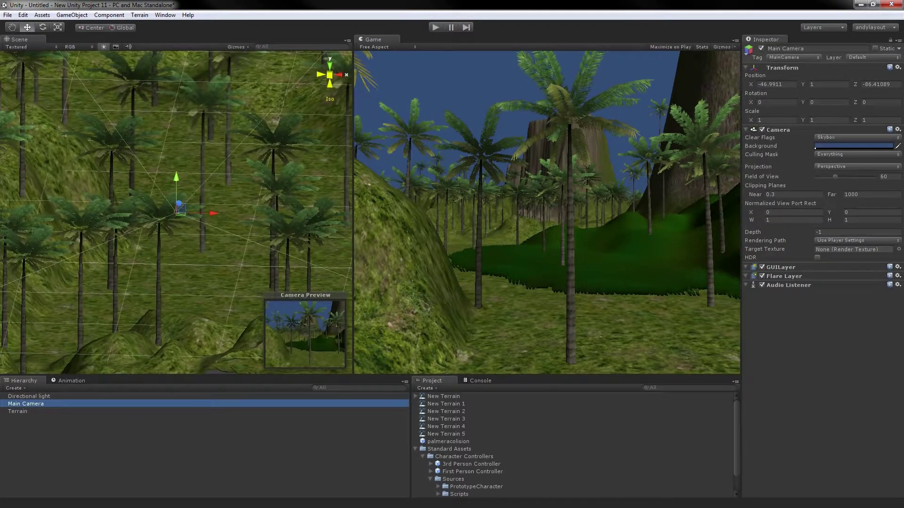
pyautogui.moveTo(211, 214); pyautogui.dragTo(177, 213)
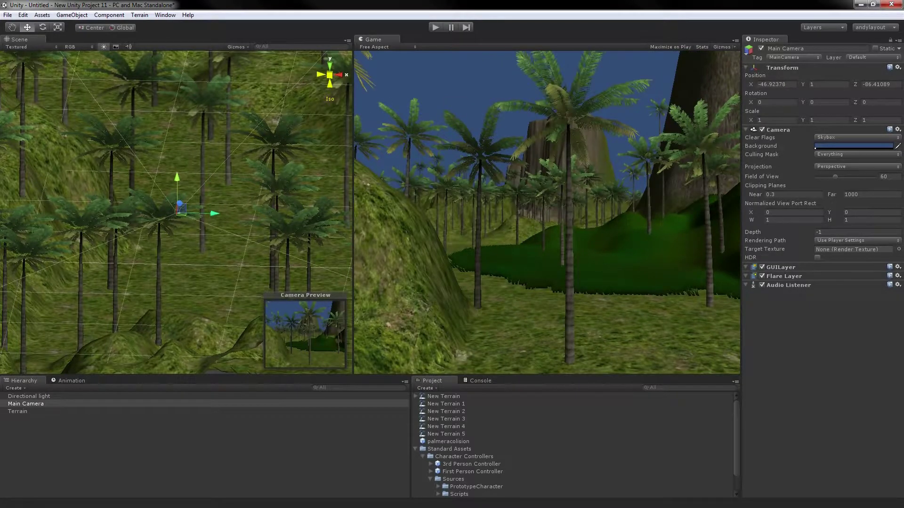
pyautogui.click(179, 213)
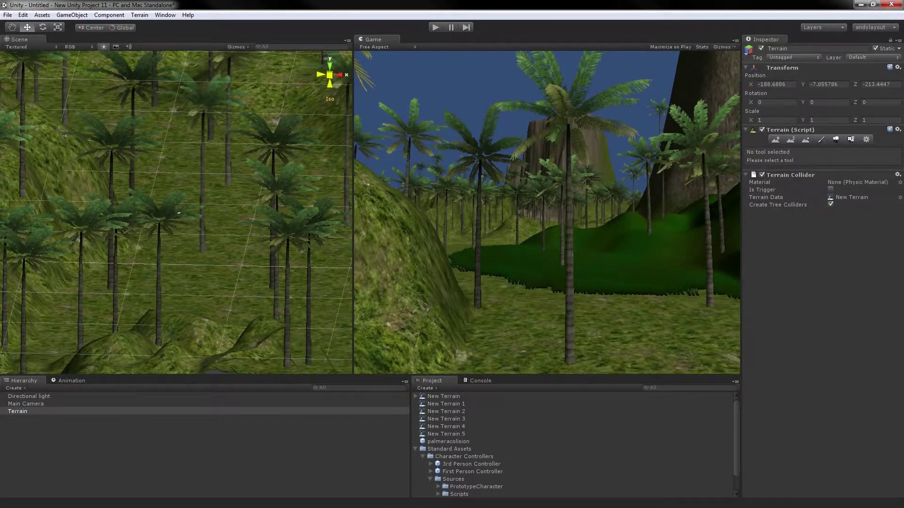
pyautogui.click(25, 404)
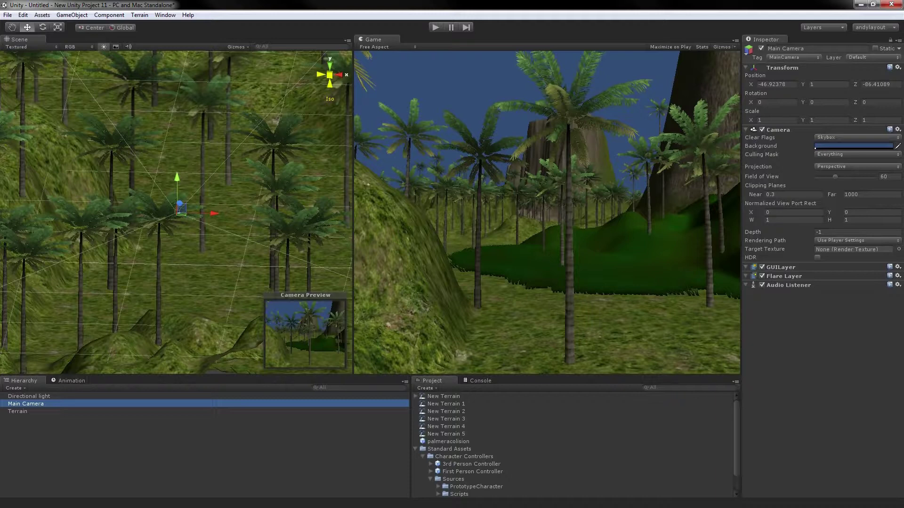
# Step: Create a cube at the Main Camera's position
pyautogui.click(72, 14)
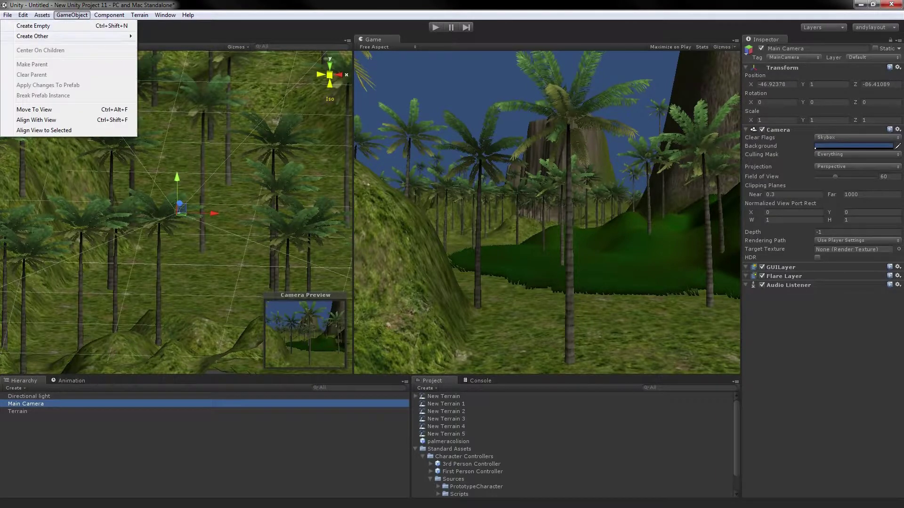
pyautogui.moveTo(71, 36)
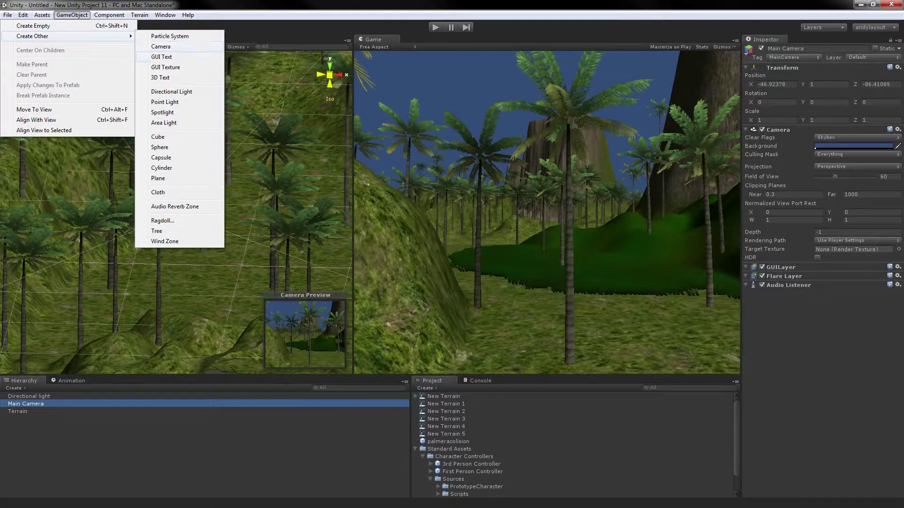
pyautogui.click(157, 136)
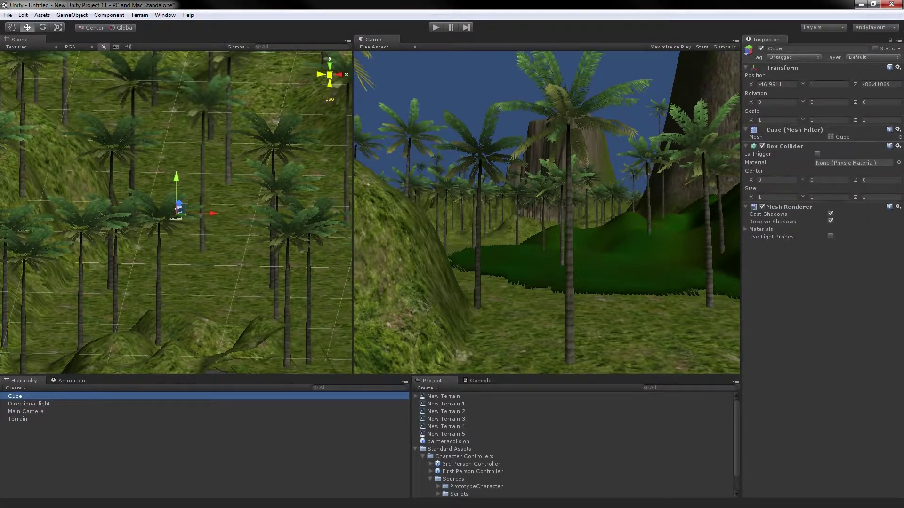
# Step: Stretch the cube into a bar with an X scale of about 16.4 and shift it to about X -44.7
pyautogui.click(57, 27)
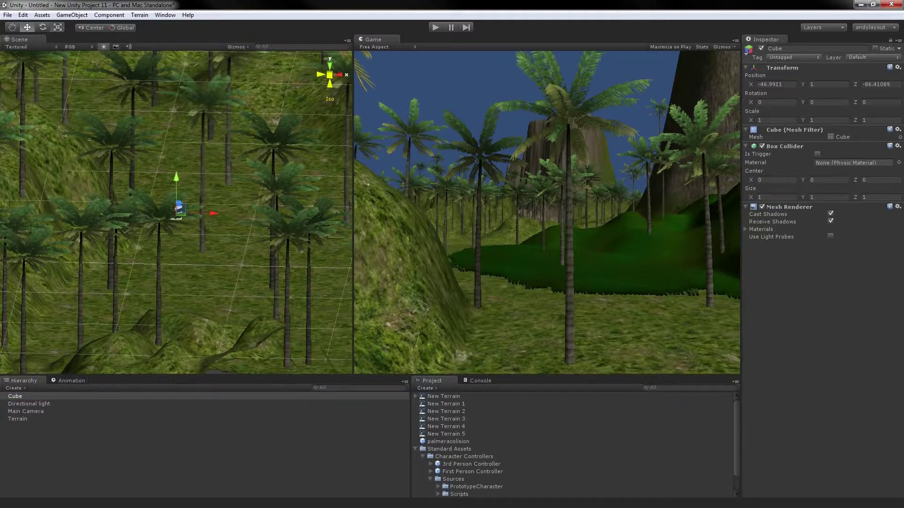
pyautogui.moveTo(214, 214); pyautogui.dragTo(756, 222)
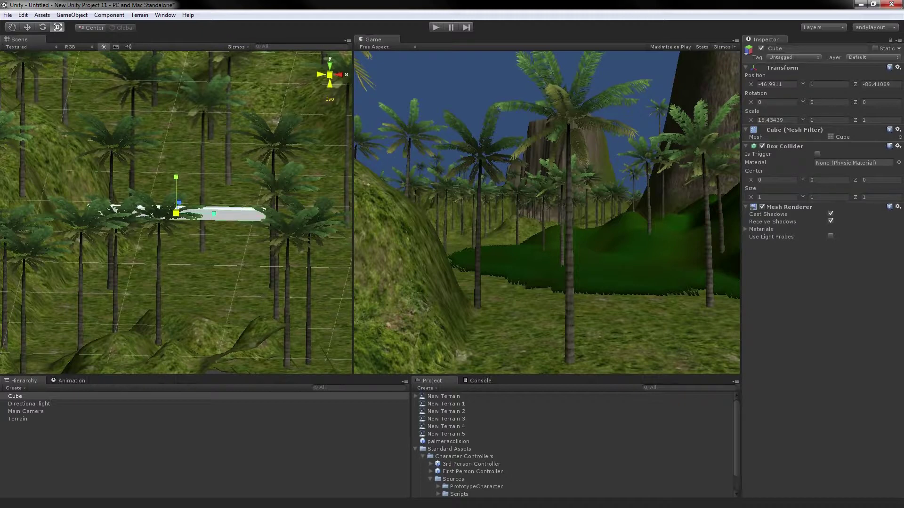
pyautogui.press('w')
pyautogui.moveTo(213, 213); pyautogui.dragTo(238, 213)
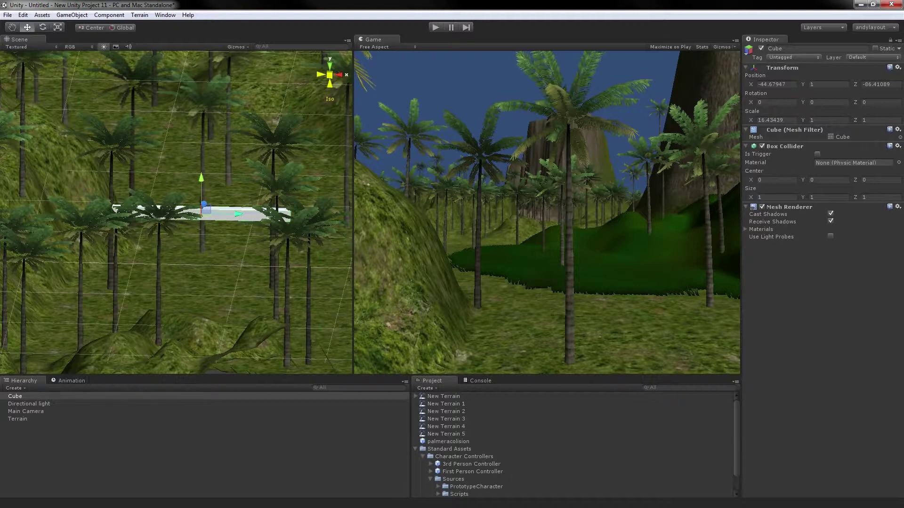
# Step: Pull the Main Camera back from the bar to about Z -100.5
pyautogui.click(25, 411)
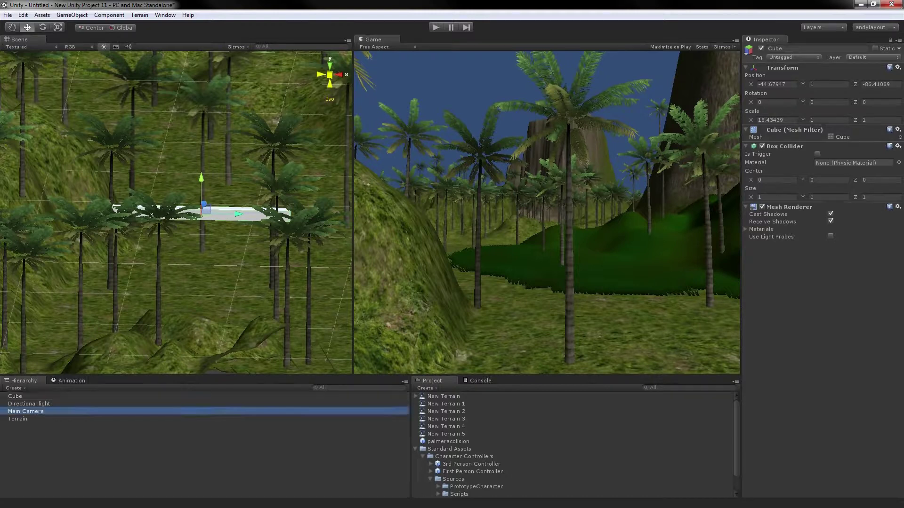
pyautogui.press('F2')
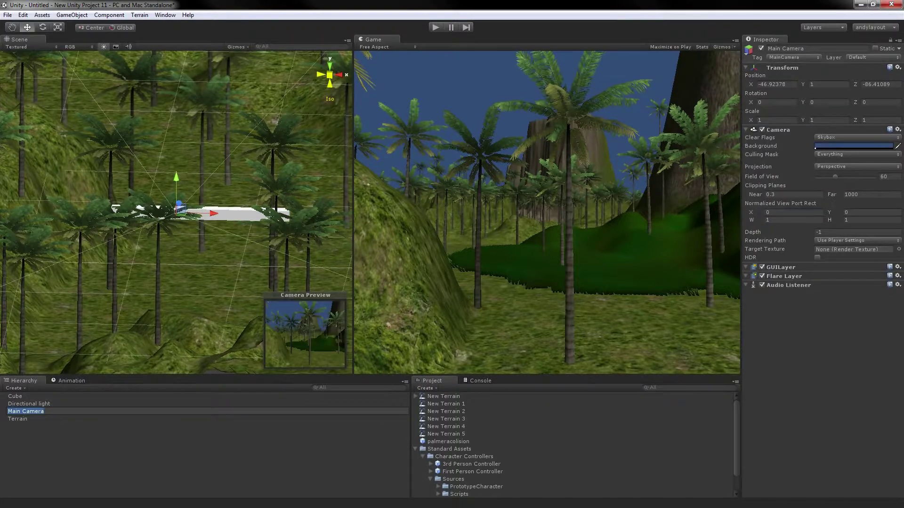
pyautogui.press('Return')
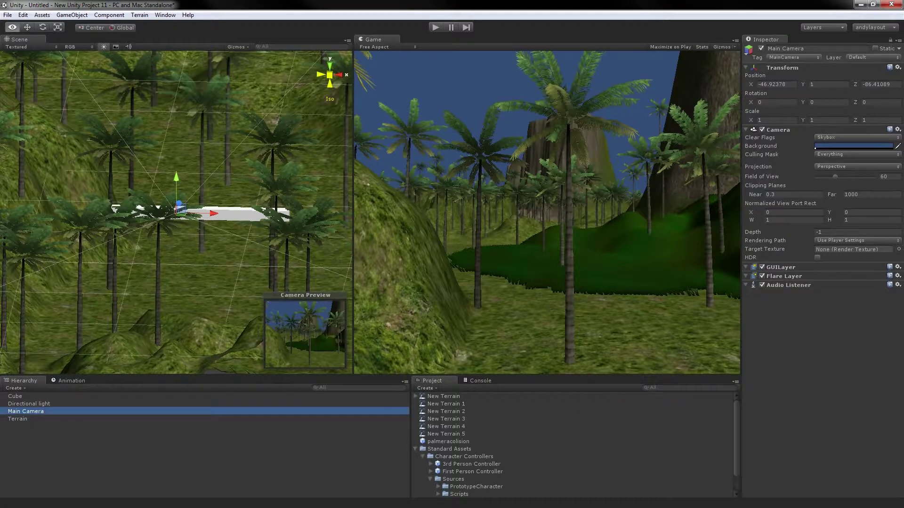
pyautogui.keyDown('alt'); pyautogui.moveTo(177, 212); pyautogui.dragTo(200, 306); pyautogui.keyUp('alt')
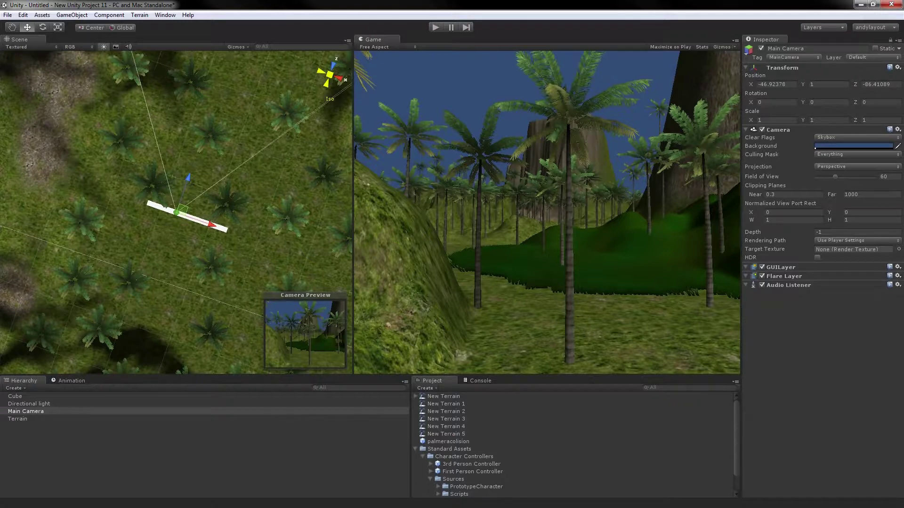
pyautogui.moveTo(186, 181); pyautogui.dragTo(165, 246)
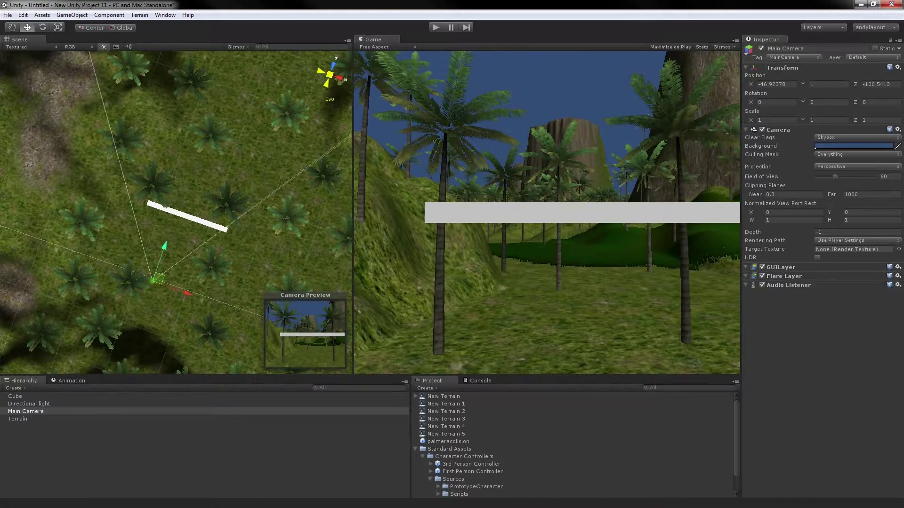
# Step: Reposition the Main Camera to about X -45.3, Y -4.25 so it looks at the bar from below
pyautogui.press('alt')
pyautogui.keyDown('alt'); pyautogui.moveTo(177, 212); pyautogui.dragTo(224, 214); pyautogui.keyUp('alt')
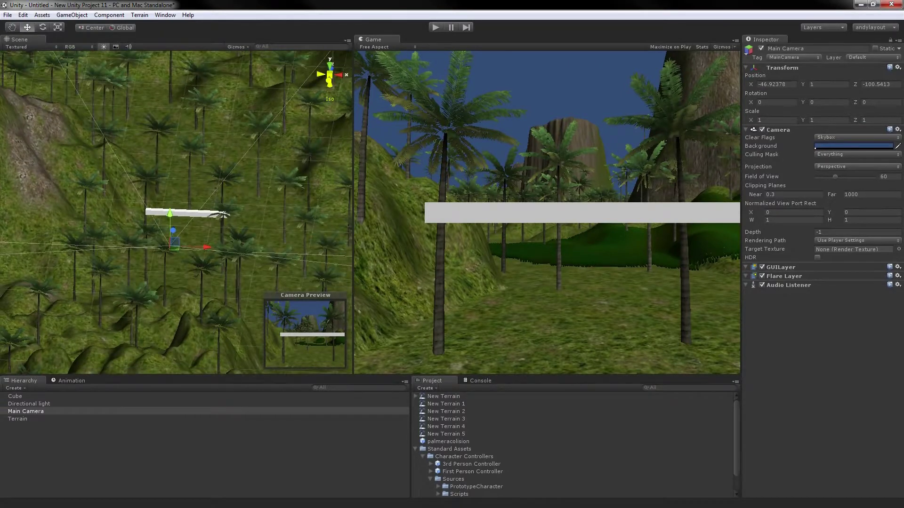
pyautogui.moveTo(802, 84); pyautogui.dragTo(779, 83)
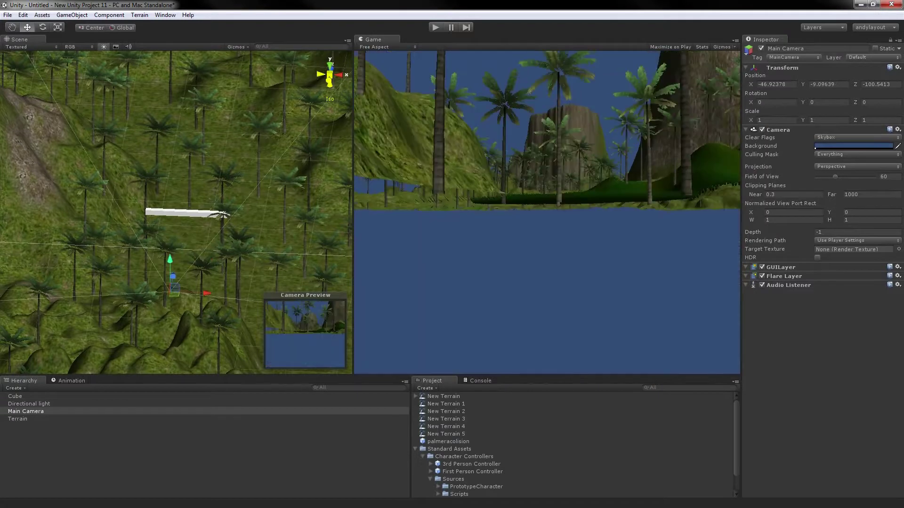
pyautogui.click(224, 214)
pyautogui.click(26, 411)
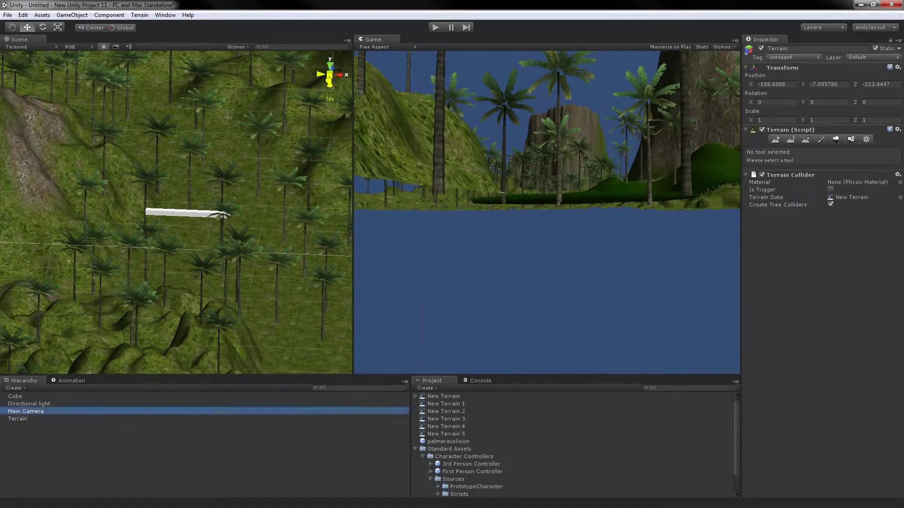
pyautogui.moveTo(207, 294); pyautogui.dragTo(216, 293)
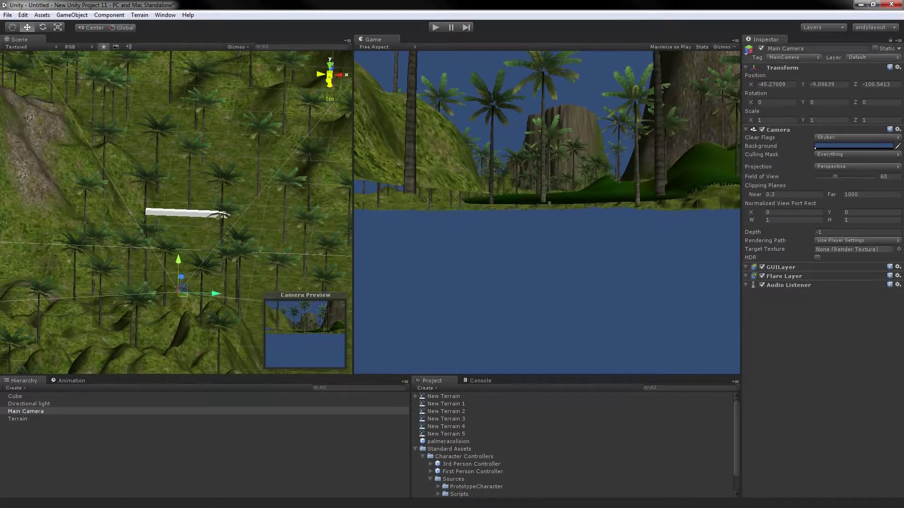
pyautogui.moveTo(178, 266); pyautogui.dragTo(179, 243)
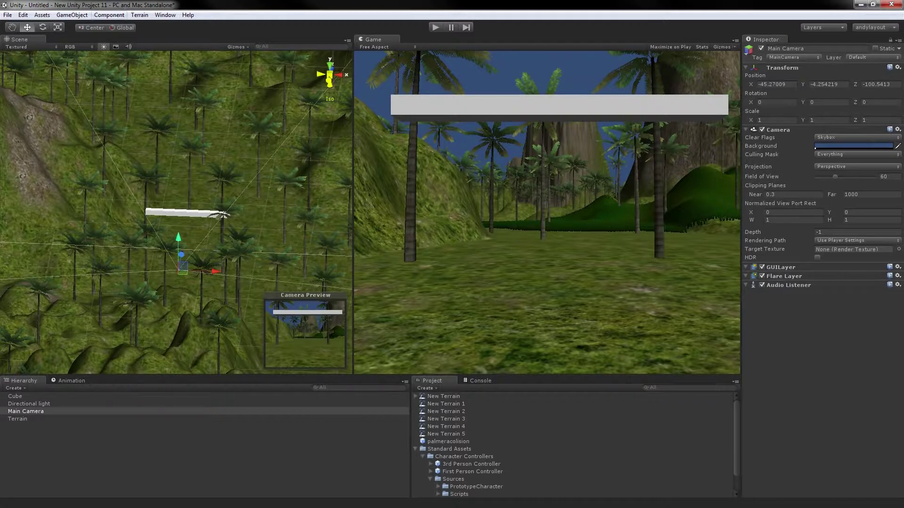
# Step: Create a Cloth object in the scene
pyautogui.click(72, 14)
pyautogui.moveTo(109, 15)
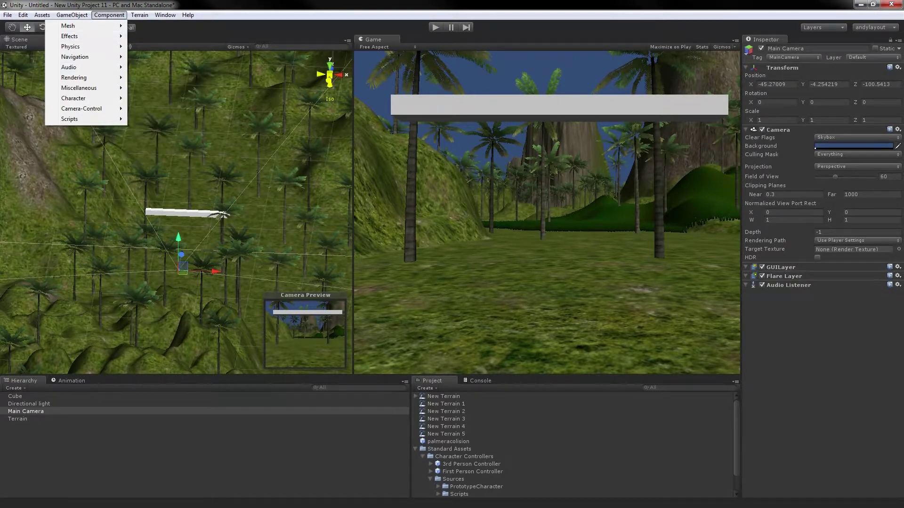
pyautogui.moveTo(71, 46)
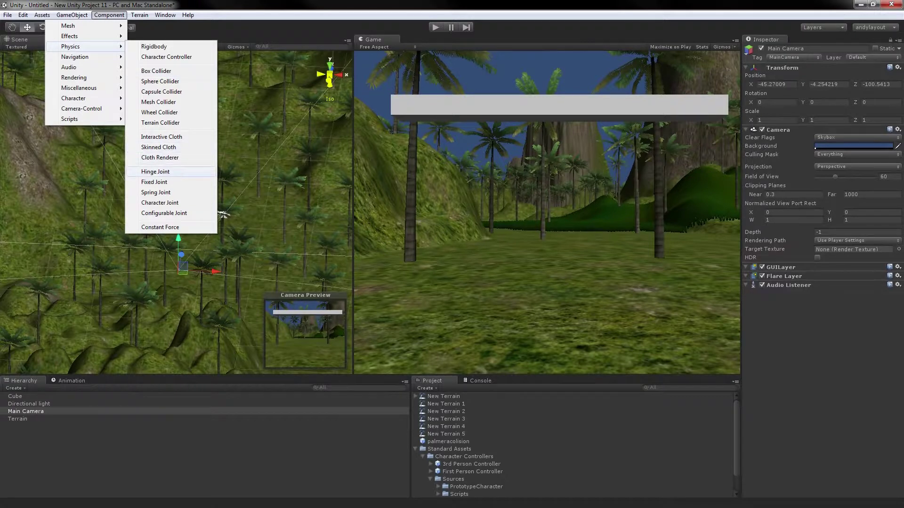
pyautogui.moveTo(72, 15)
pyautogui.moveTo(32, 36)
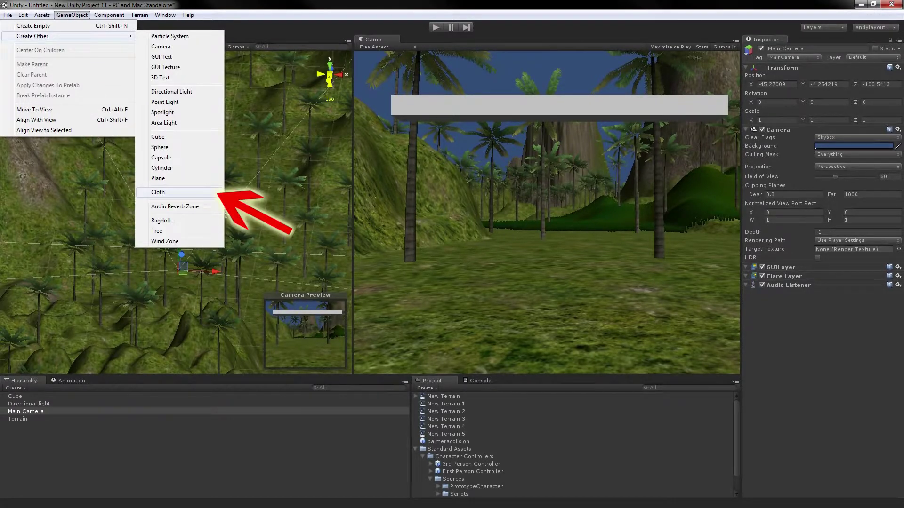
pyautogui.click(158, 192)
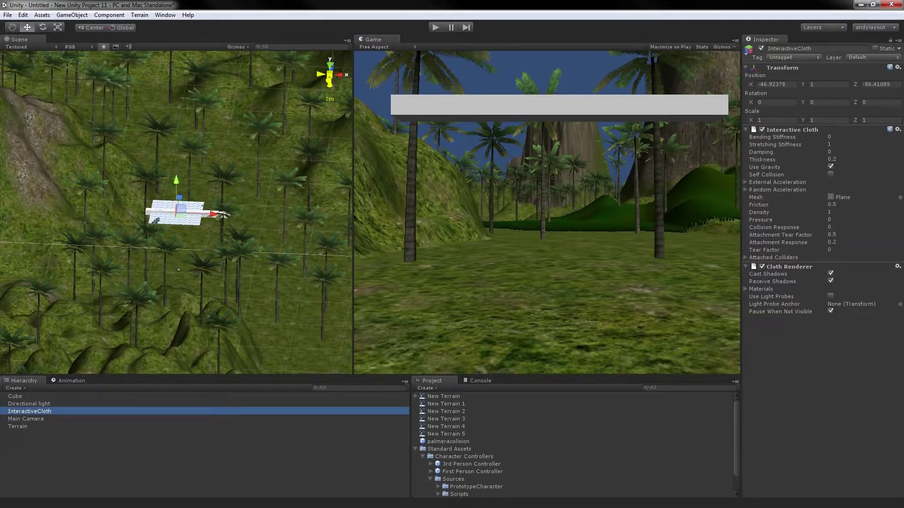
# Step: Rotate the InteractiveCloth upright to about X -85 degrees and hang it under the bar at about X -45.7, Y -4.2, Z -86.9
pyautogui.press('e')
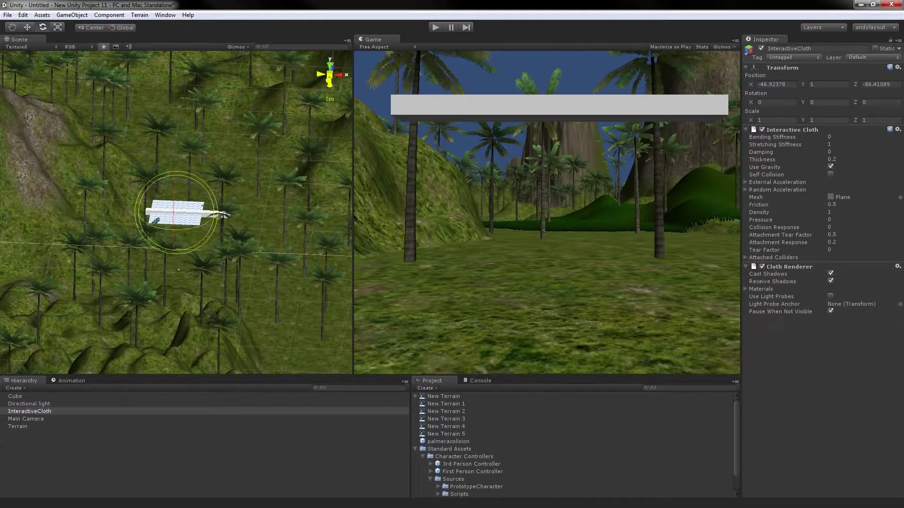
pyautogui.moveTo(178, 269); pyautogui.dragTo(179, 270)
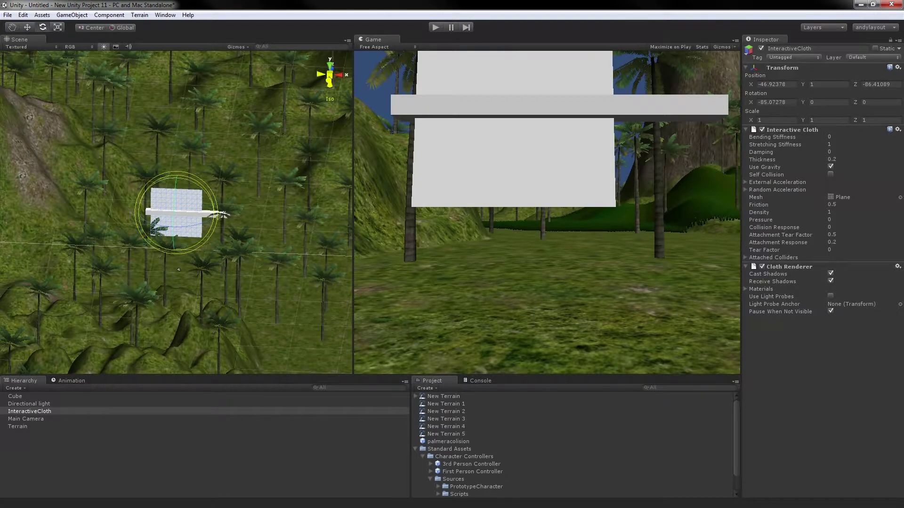
pyautogui.press('w')
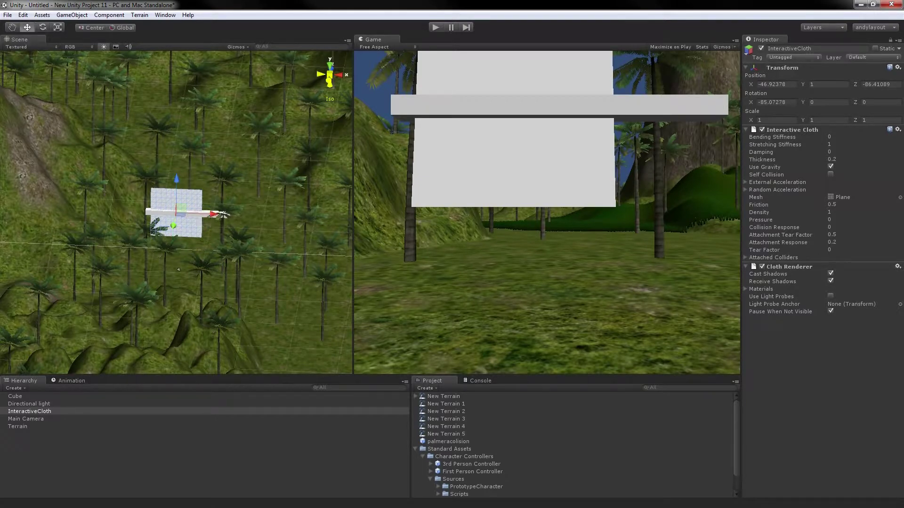
pyautogui.moveTo(178, 270); pyautogui.dragTo(178, 270)
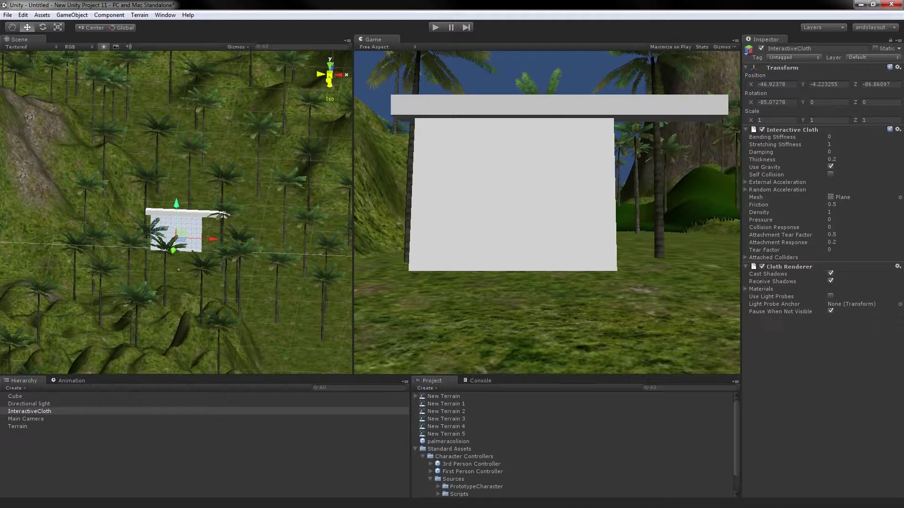
pyautogui.moveTo(178, 270); pyautogui.dragTo(179, 270)
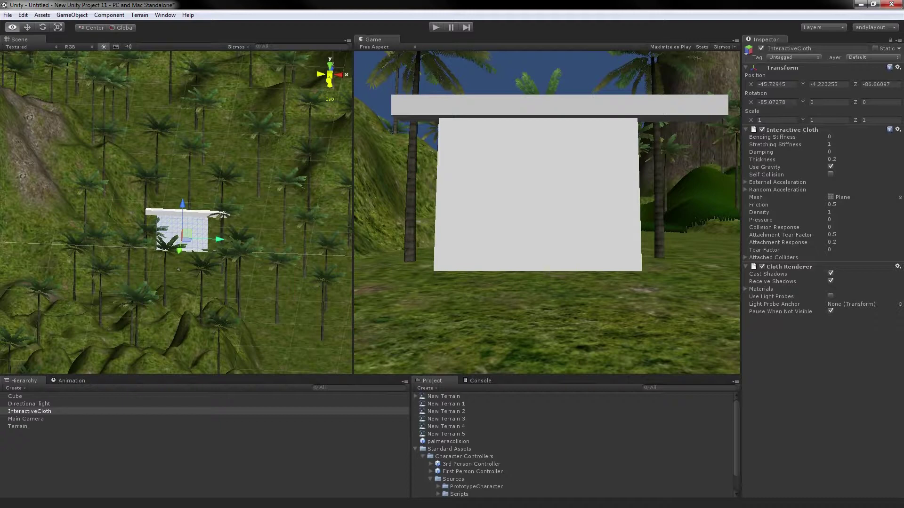
pyautogui.press('alt')
# Step: Give the cloth one attached collider and assign the Cube's Box Collider to Element 0
pyautogui.click(771, 257)
pyautogui.click(762, 265)
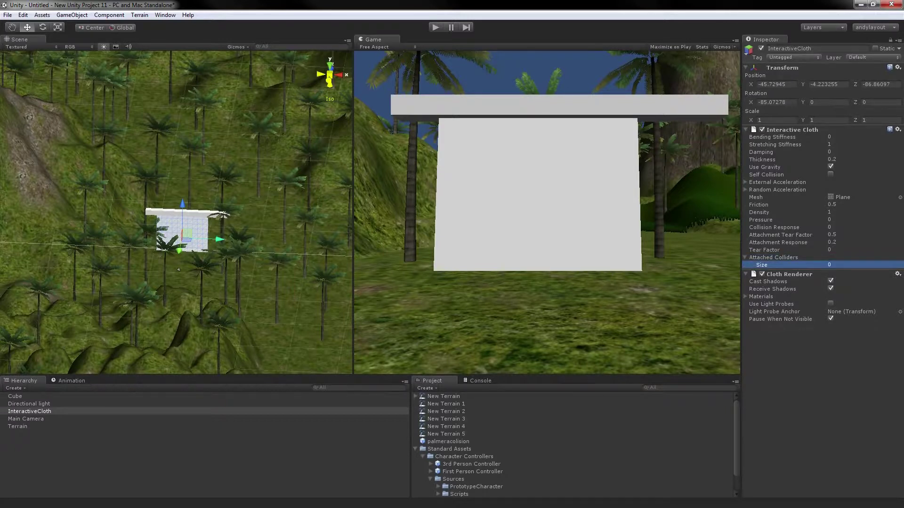
pyautogui.click(840, 265)
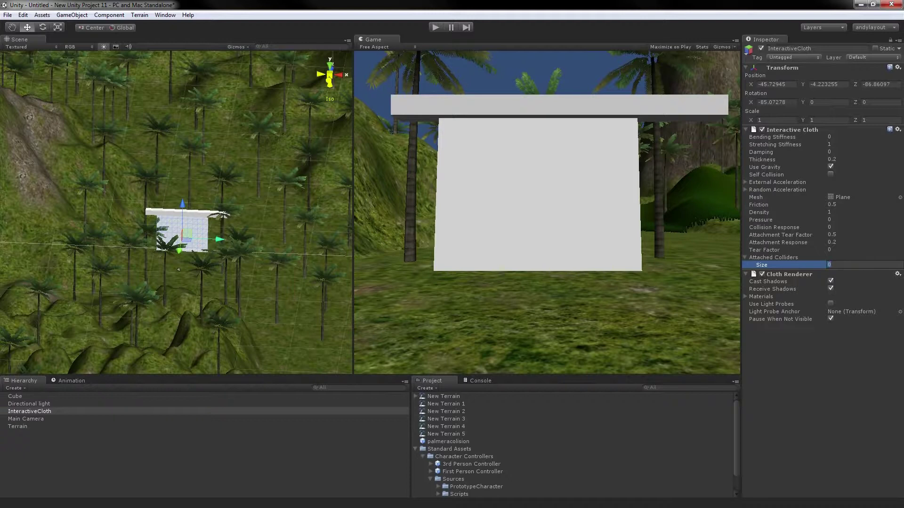
pyautogui.write('1')
pyautogui.press('Return')
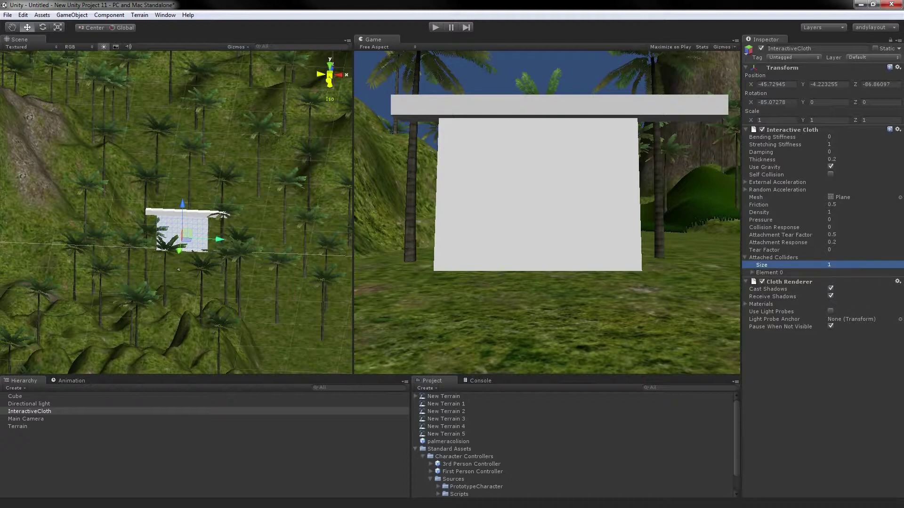
pyautogui.press('Down')
pyautogui.press('Right')
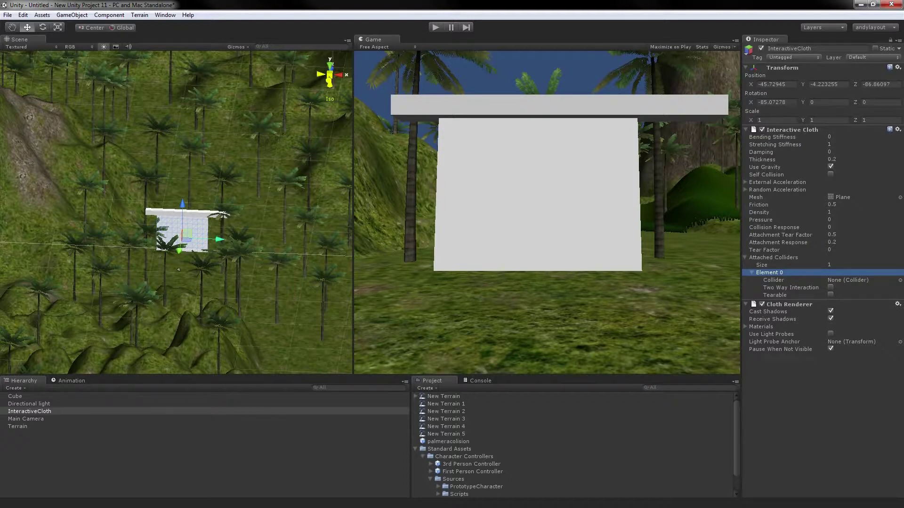
pyautogui.moveTo(29, 411); pyautogui.dragTo(618, 343)
pyautogui.moveTo(847, 281); pyautogui.dragTo(872, 278)
pyautogui.click(862, 280)
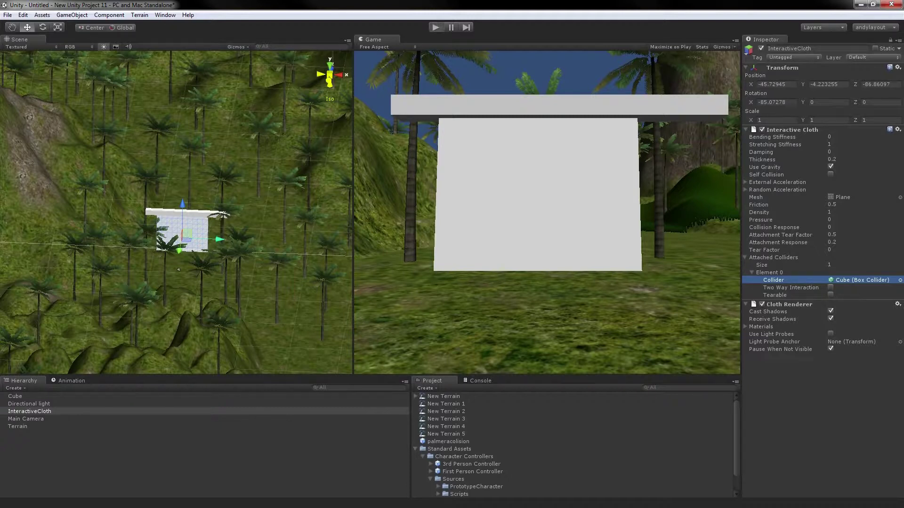
# Step: Play-test the cloth with external Z accelerations of 4.41, about -9.8 and 6.86, lower the Cube slightly, and stop the game
pyautogui.click(435, 27)
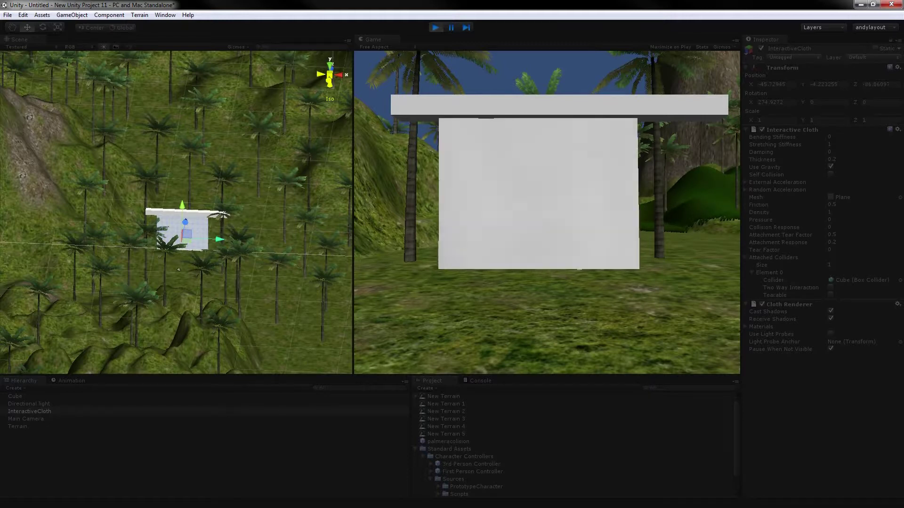
pyautogui.click(776, 182)
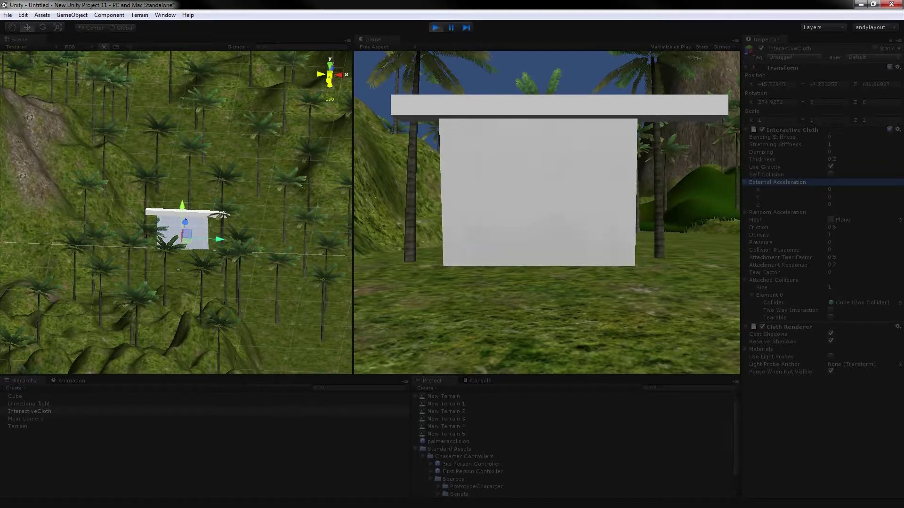
pyautogui.moveTo(758, 205); pyautogui.dragTo(824, 205)
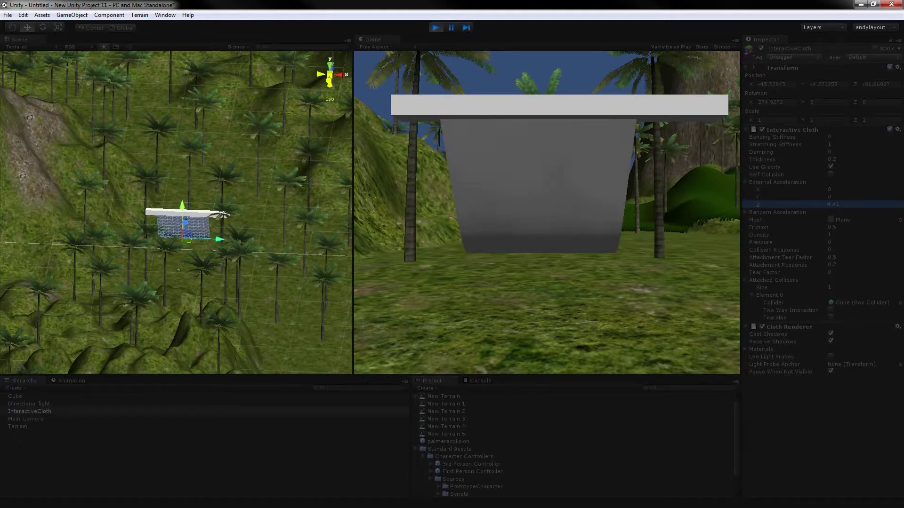
pyautogui.moveTo(827, 204); pyautogui.dragTo(617, 204)
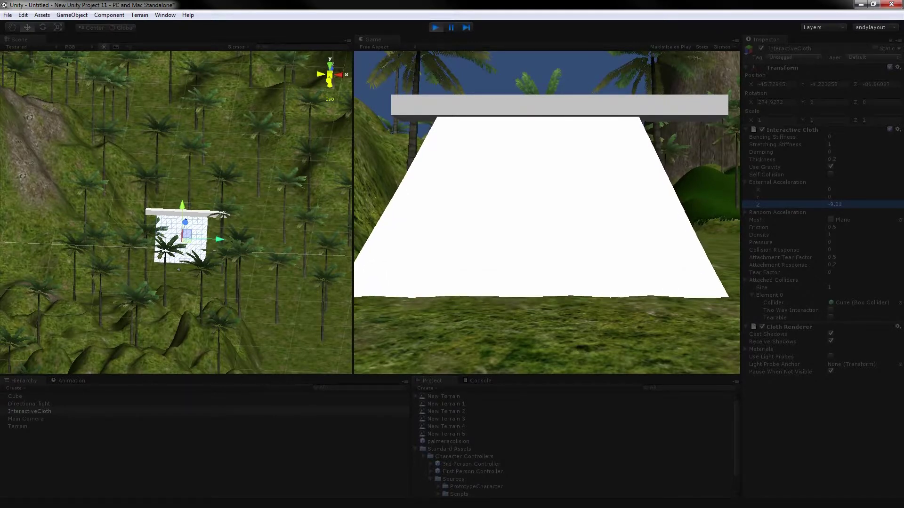
pyautogui.write('6.86')
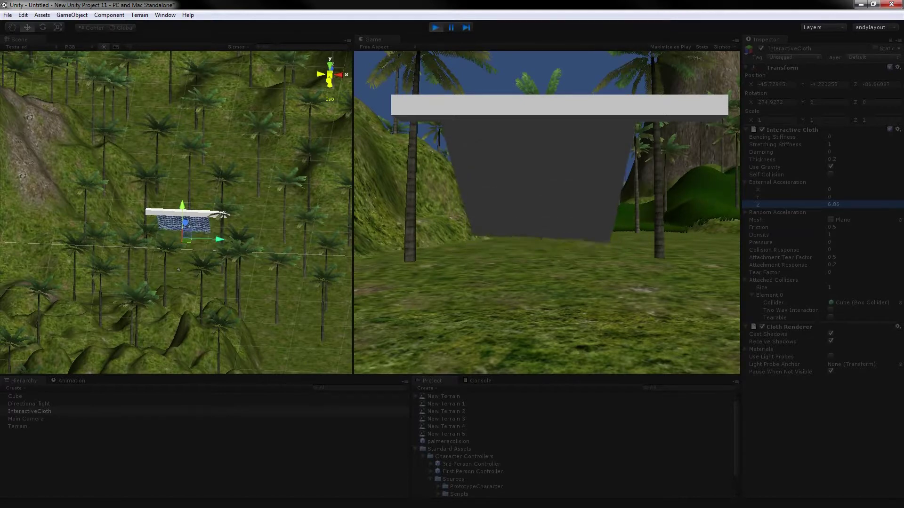
pyautogui.click(15, 395)
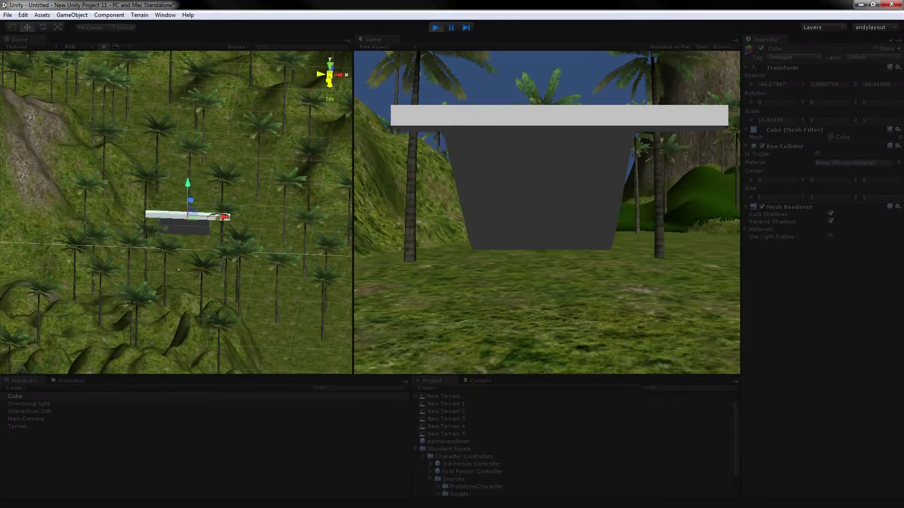
pyautogui.hotkey('ctrl', 'p')
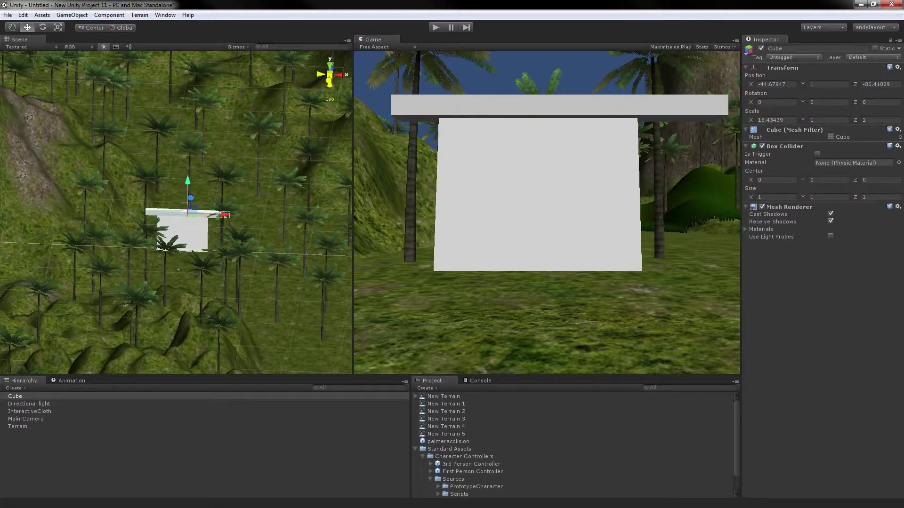
# Step: Open the Animation view for the Cube and widen it for more timeline space
pyautogui.hotkey('ctrl', '6')
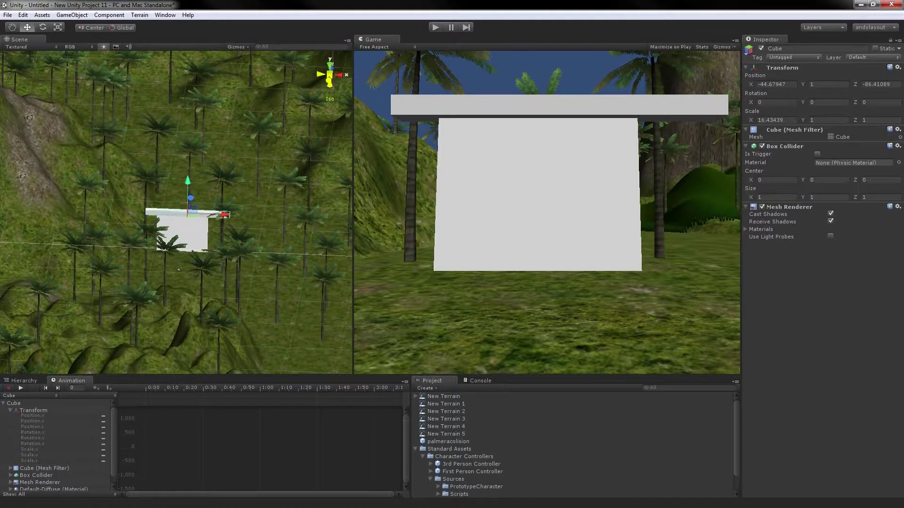
pyautogui.hotkey('alt', 'w')
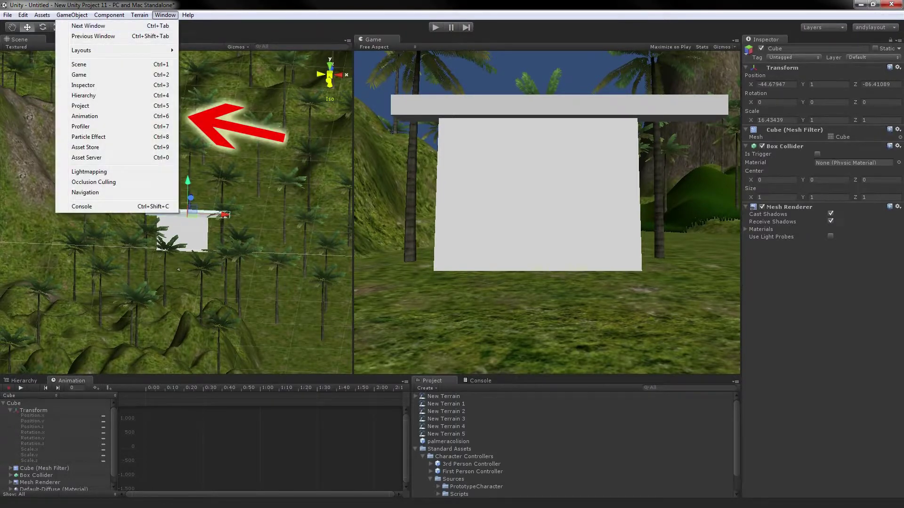
pyautogui.press('Down')
pyautogui.press('Down')
pyautogui.press('Down')
pyautogui.press('Down')
pyautogui.press('Down')
pyautogui.press('Down')
pyautogui.press('Down')
pyautogui.press('Down')
pyautogui.press('Down')
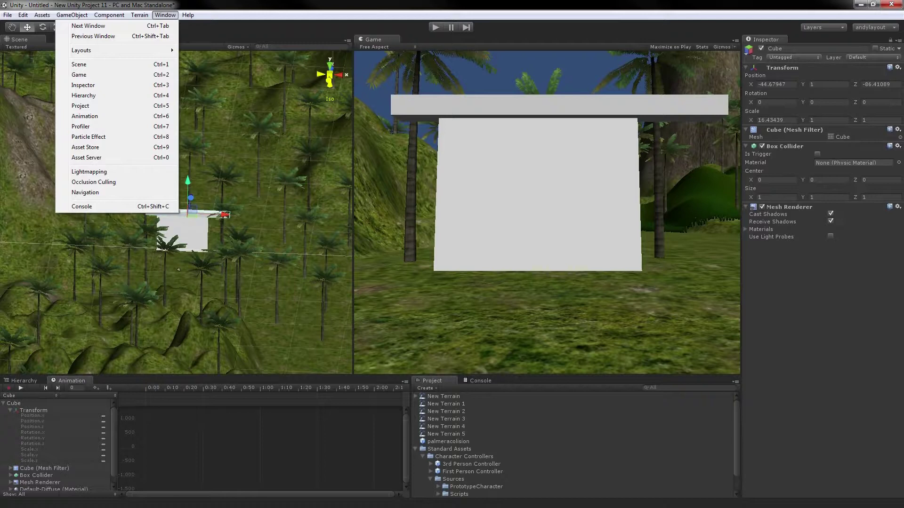
pyautogui.press('Escape')
pyautogui.moveTo(410, 438); pyautogui.dragTo(586, 438)
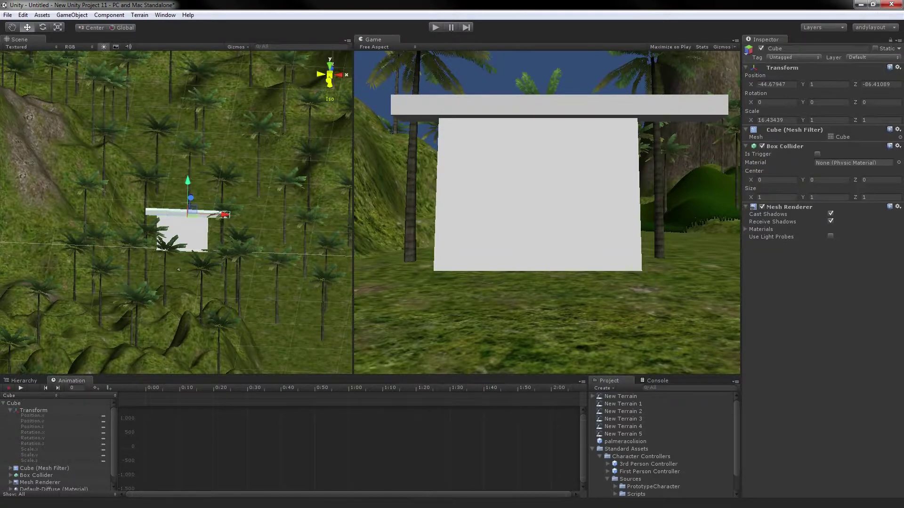
# Step: Start recording an animation on the Cube and save the new clip as cubo.anim in the Assets folder
pyautogui.click(8, 387)
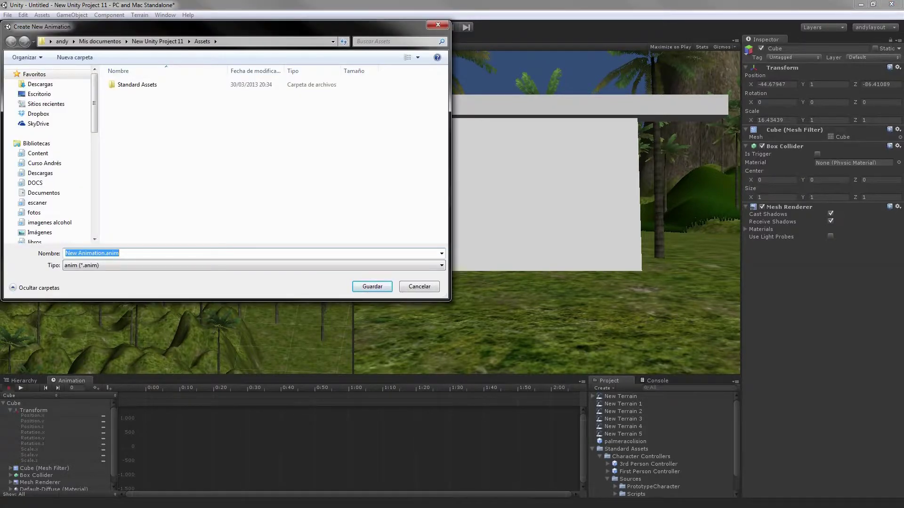
pyautogui.click(102, 253)
pyautogui.moveTo(105, 252); pyautogui.dragTo(42, 258)
pyautogui.press('BackSpace')
pyautogui.write('cubo')
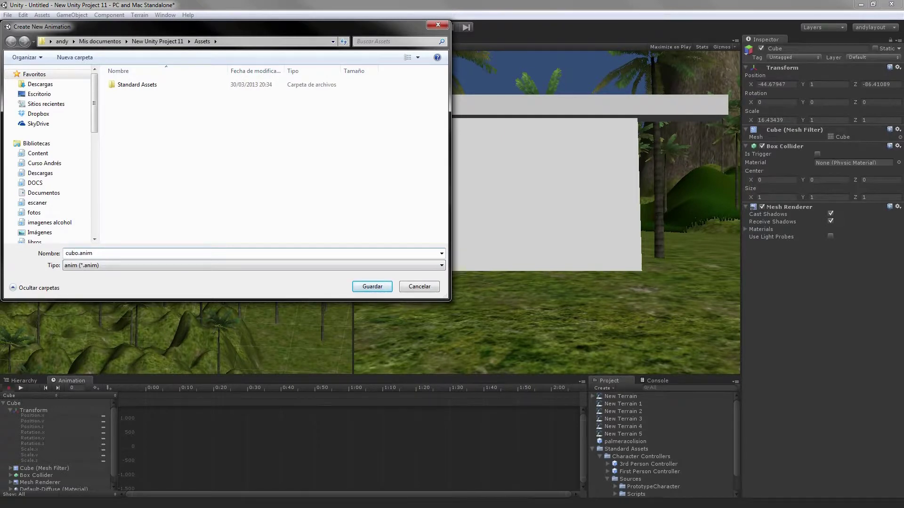
pyautogui.press('Return')
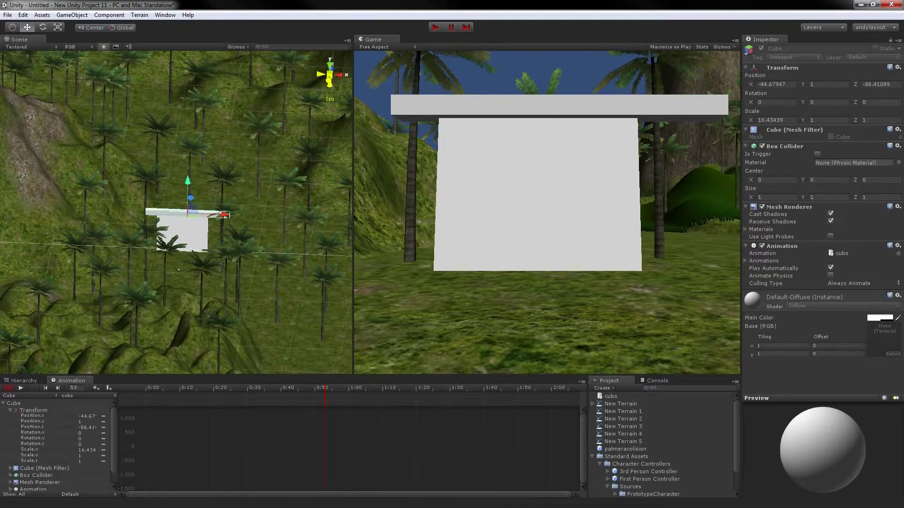
# Step: Key the Cube at about Z -56 at frame 53 and about Z -65 at frame 0, and end the recording
pyautogui.moveTo(191, 198); pyautogui.dragTo(203, 127)
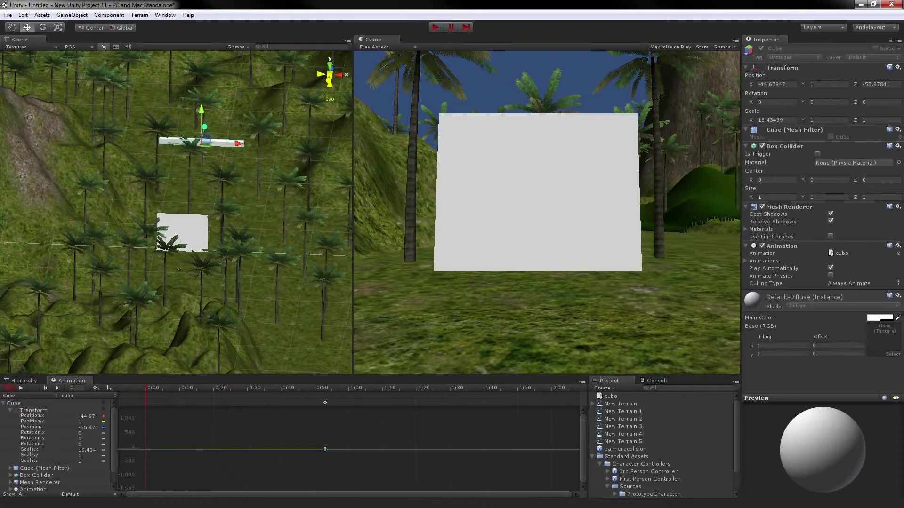
pyautogui.moveTo(206, 140); pyautogui.dragTo(200, 161)
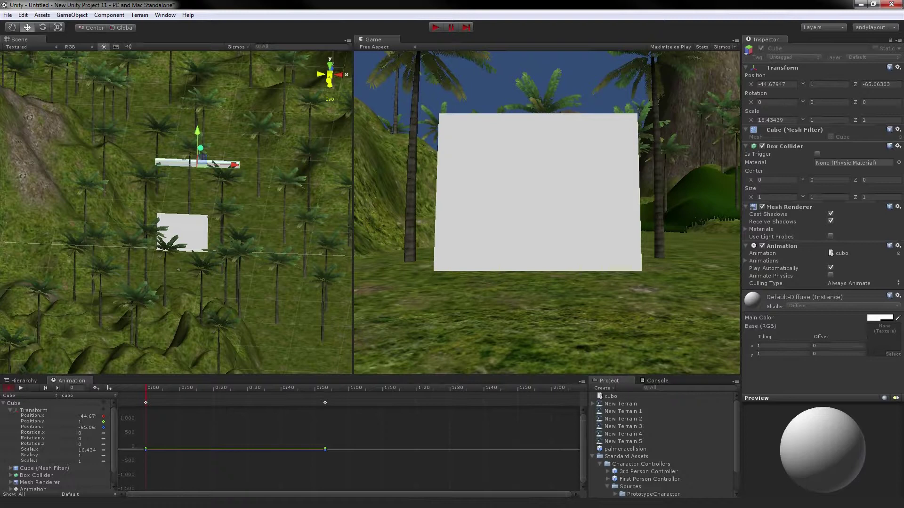
pyautogui.click(8, 387)
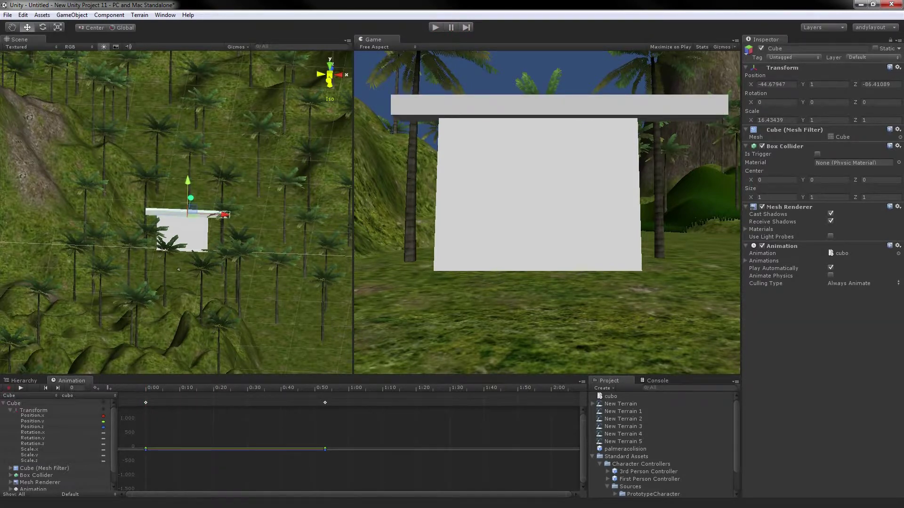
# Step: Play the scene to check how the cloth follows the animated Cube, and stop the game
pyautogui.click(8, 387)
pyautogui.click(435, 27)
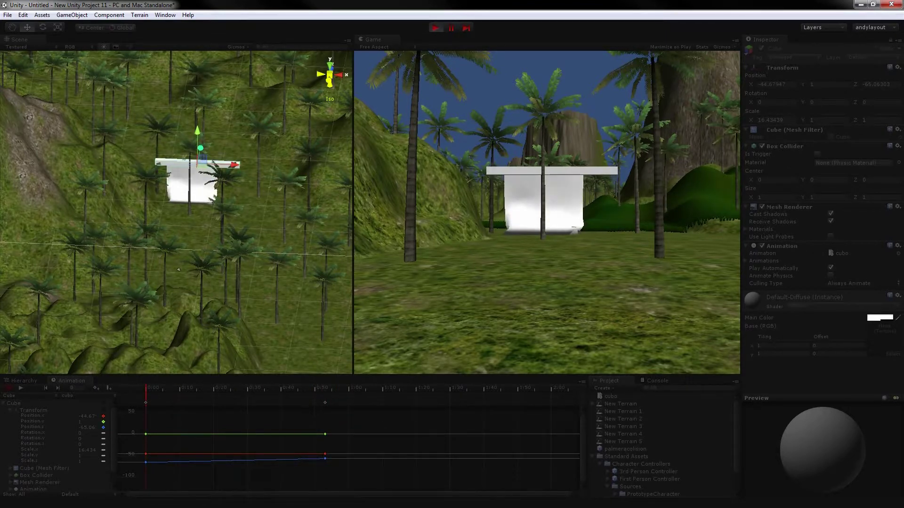
pyautogui.hotkey('ctrl', 'p')
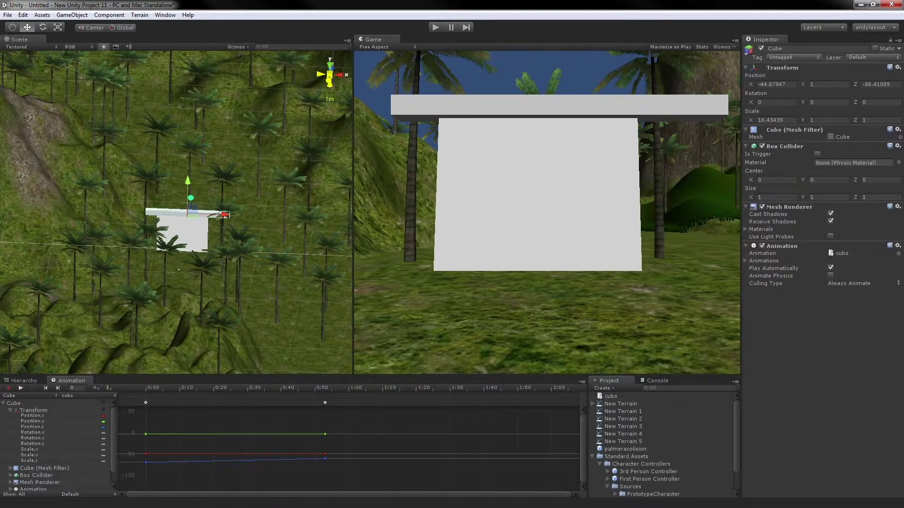
# Step: Select the InteractiveCloth and try switching Self Collision on and back off
pyautogui.hotkey('ctrl', '4')
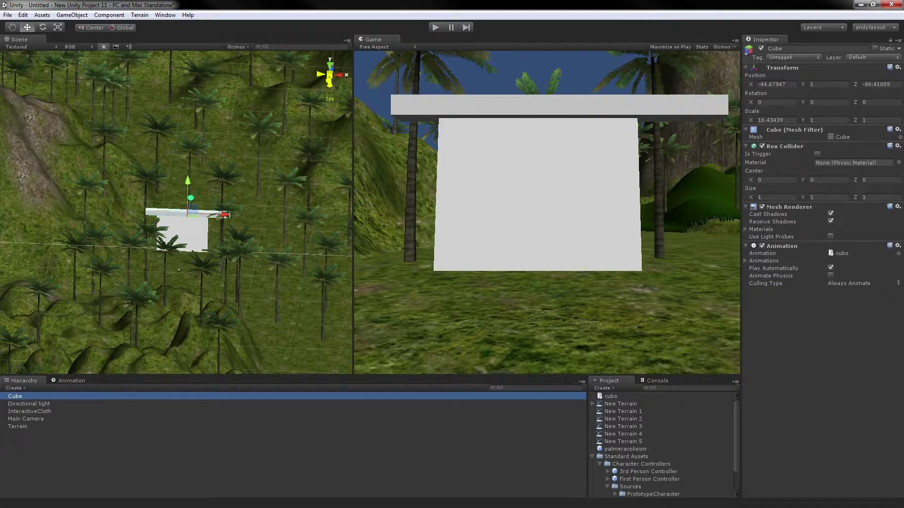
pyautogui.press('Down')
pyautogui.press('Down')
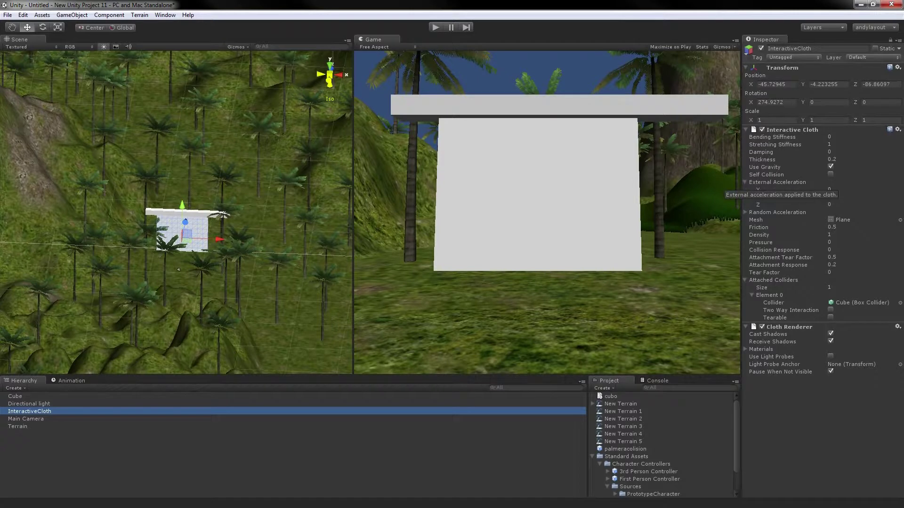
pyautogui.click(830, 174)
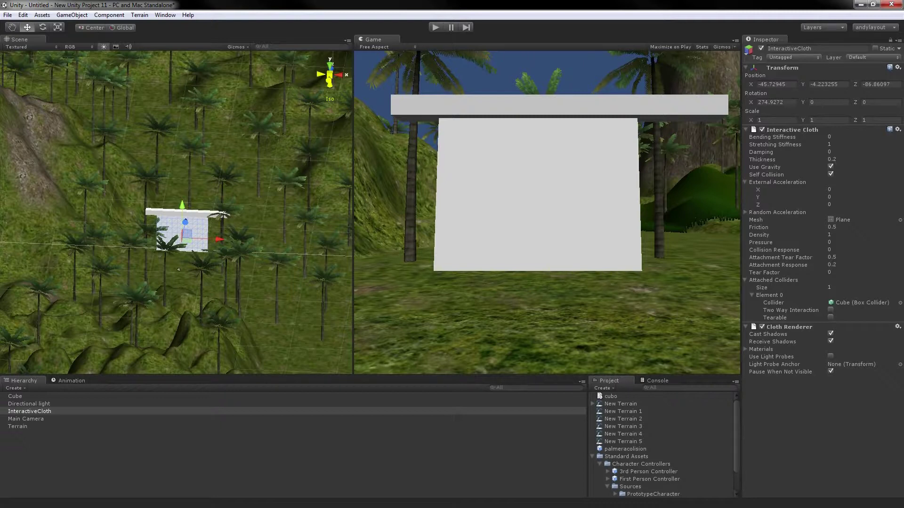
pyautogui.click(830, 174)
# Step: Select the Cube and tilt it to a Z rotation of about -39 degrees
pyautogui.hotkey('shift', 'Up')
pyautogui.hotkey('shift', 'Up')
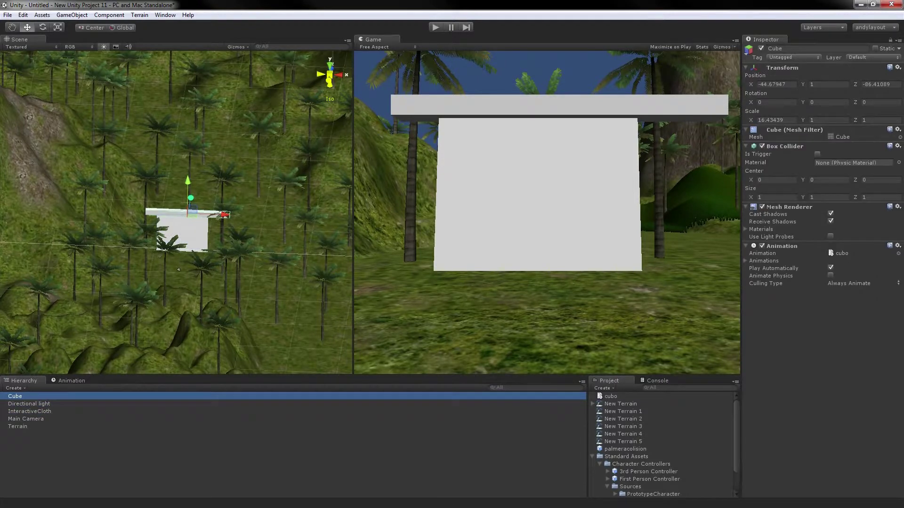
pyautogui.press('e')
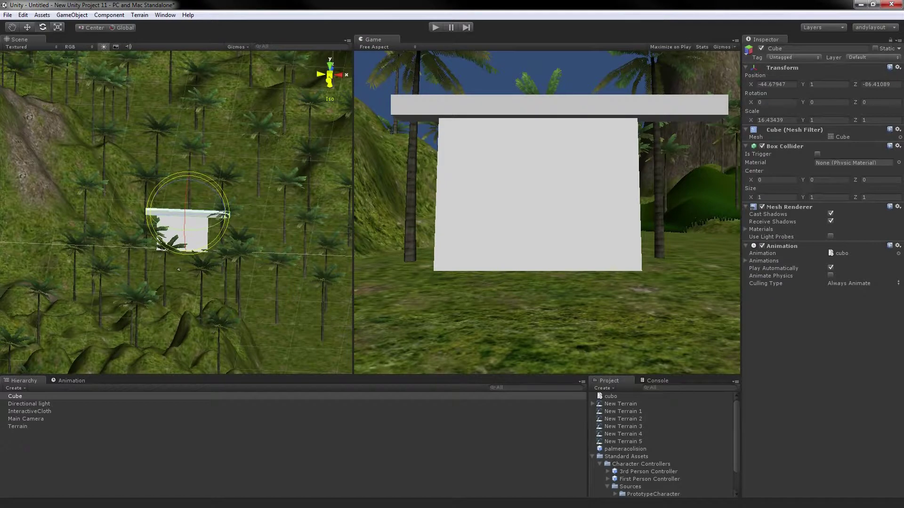
pyautogui.moveTo(187, 174); pyautogui.dragTo(210, 184)
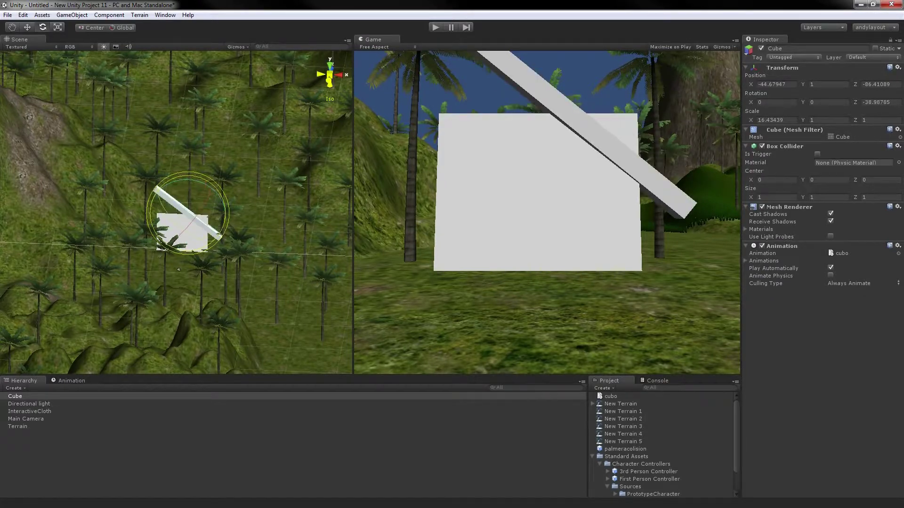
# Step: Undo the Cube's tilt and the selection changes, back to the Cube and InteractiveCloth being selected together
pyautogui.click(179, 269)
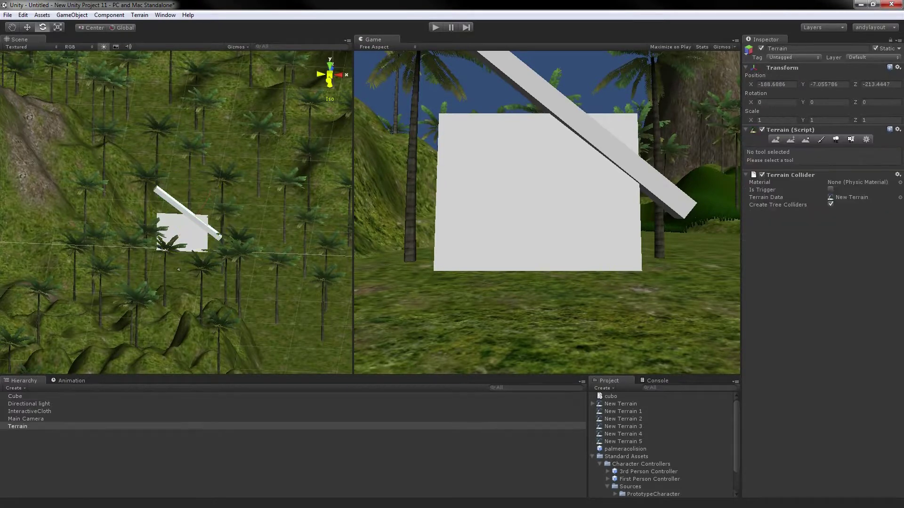
pyautogui.hotkey('ctrl', 'z')
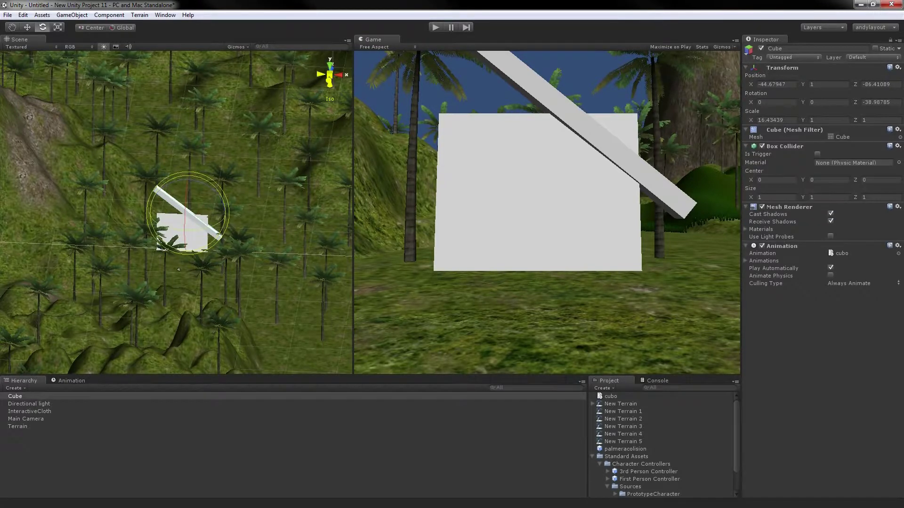
pyautogui.hotkey('ctrl', 'z')
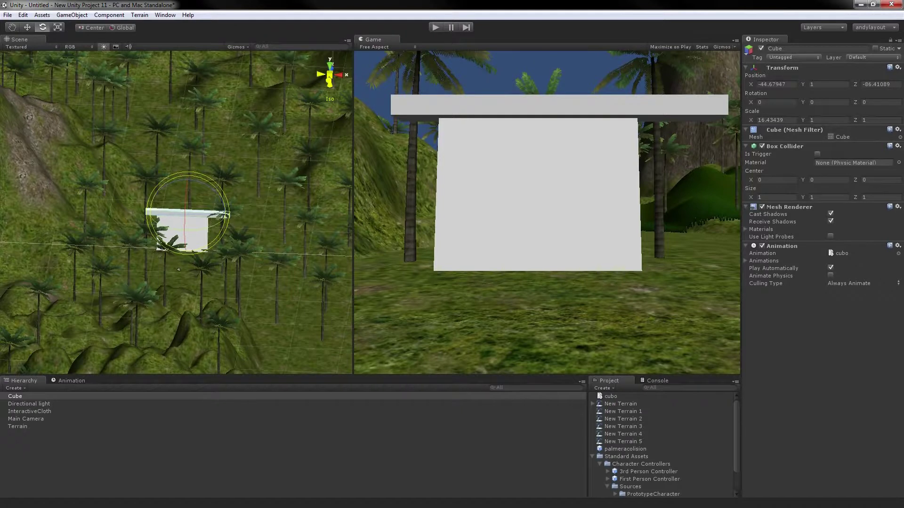
pyautogui.hotkey('ctrl', 'z')
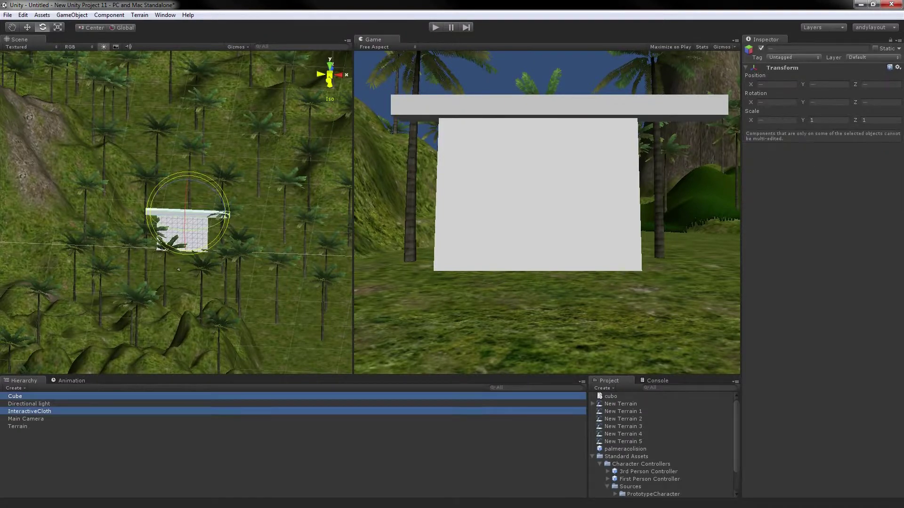
# Step: Rotate the Cube and InteractiveCloth together until the Cube stands nearly upright like a flagpole, and play the scene
pyautogui.moveTo(178, 269); pyautogui.dragTo(179, 269)
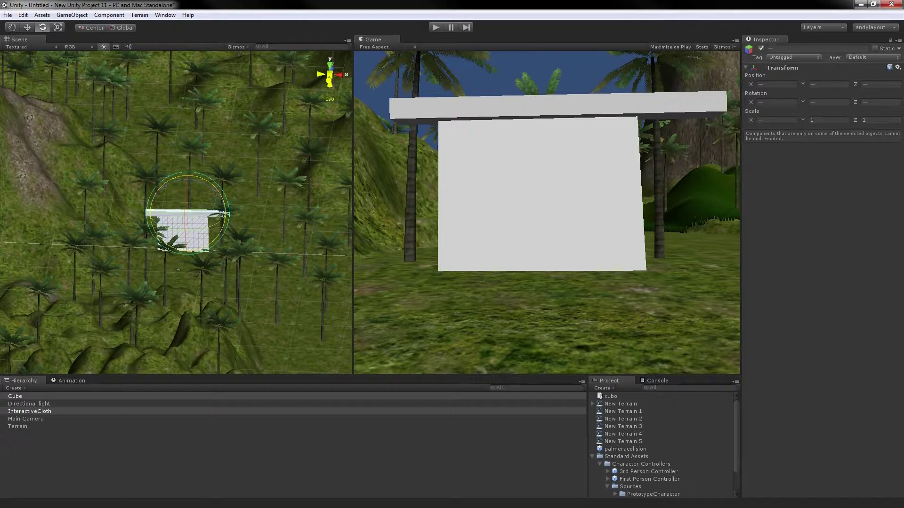
pyautogui.moveTo(178, 270); pyautogui.dragTo(178, 270)
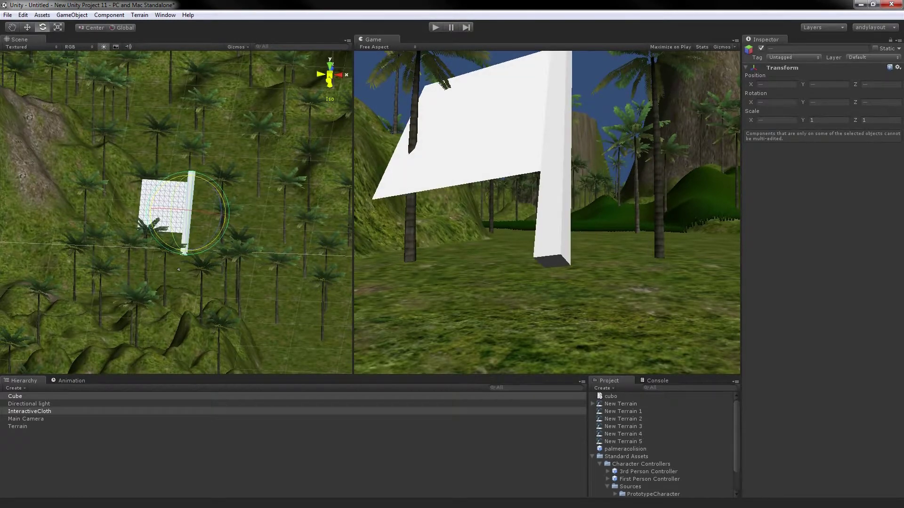
pyautogui.hotkey('ctrl', 'p')
# Step: Select only the InteractiveCloth, look through the meshes available for its Mesh property, and close the mesh list
pyautogui.click(29, 411)
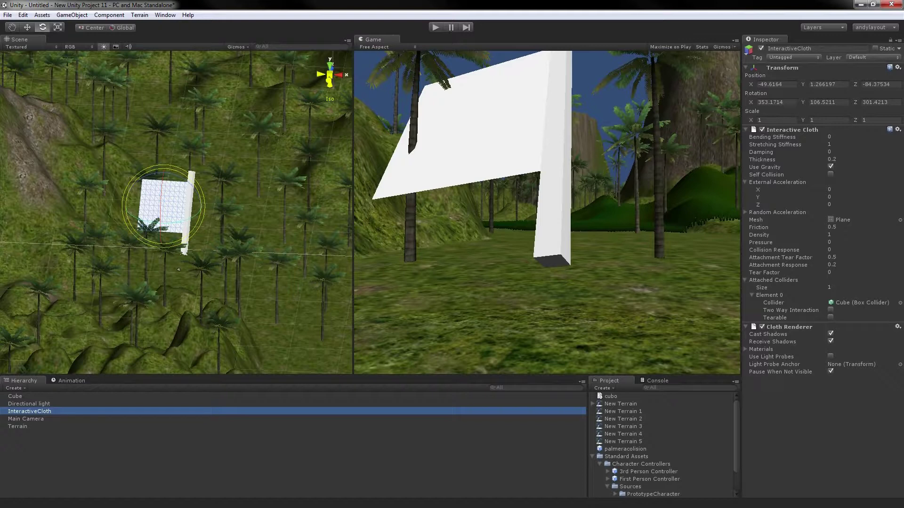
pyautogui.click(844, 220)
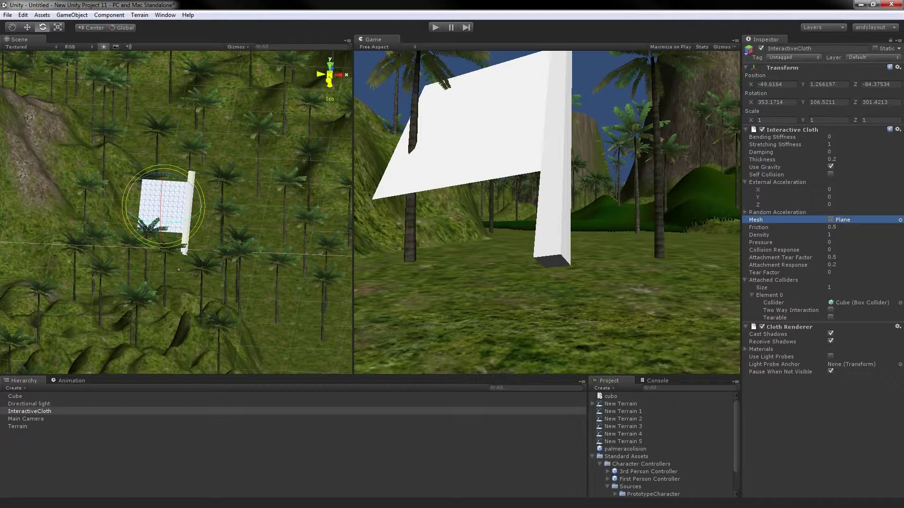
pyautogui.click(899, 220)
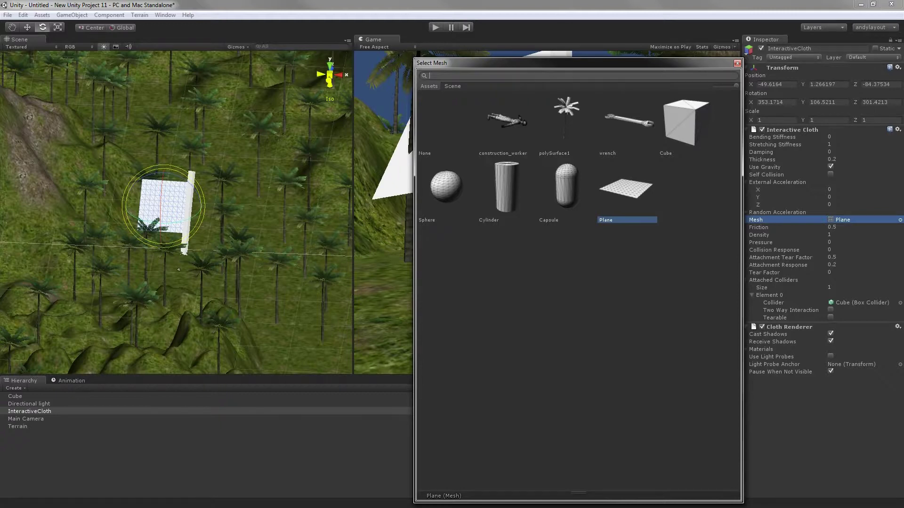
pyautogui.moveTo(471, 62); pyautogui.dragTo(405, 53)
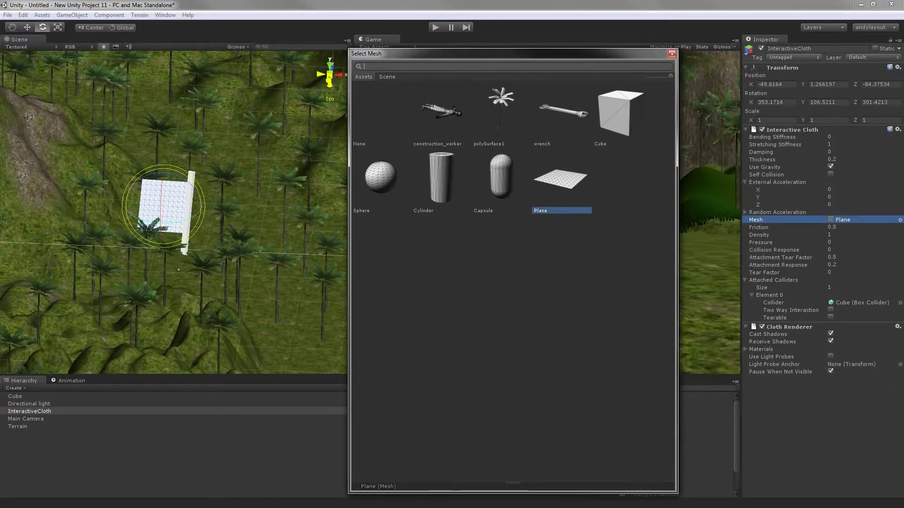
pyautogui.click(671, 53)
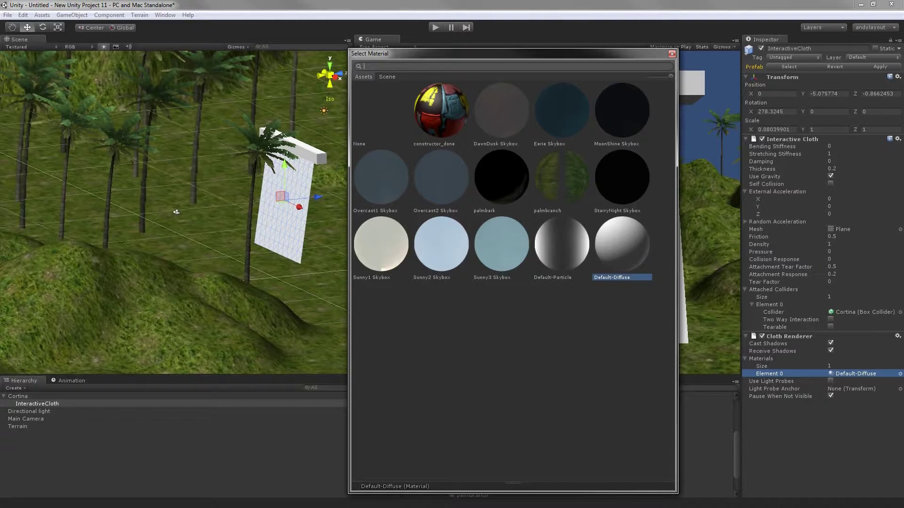
# Step: Assign the palmbranch material to the InteractiveCloth, and play the scene while moving Cortina to test the cloth
pyautogui.click(561, 177)
pyautogui.doubleClick(561, 178)
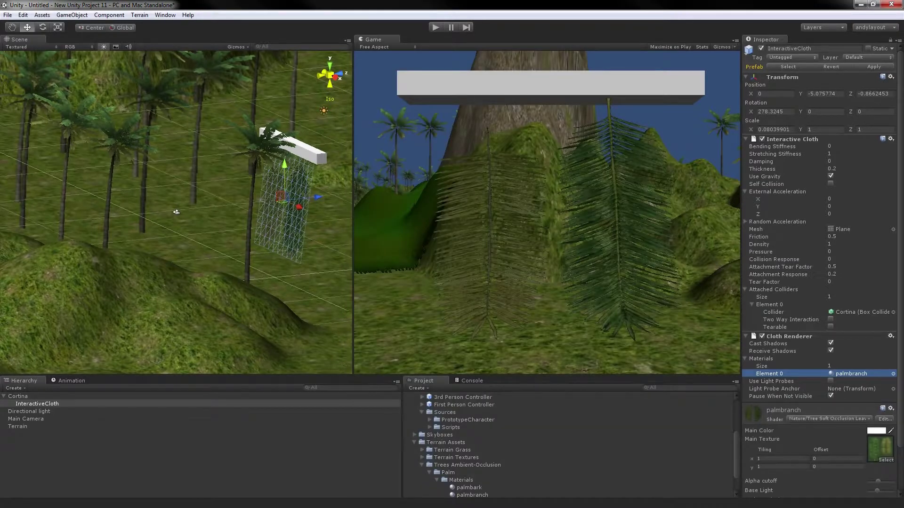
pyautogui.hotkey('ctrl', 'p')
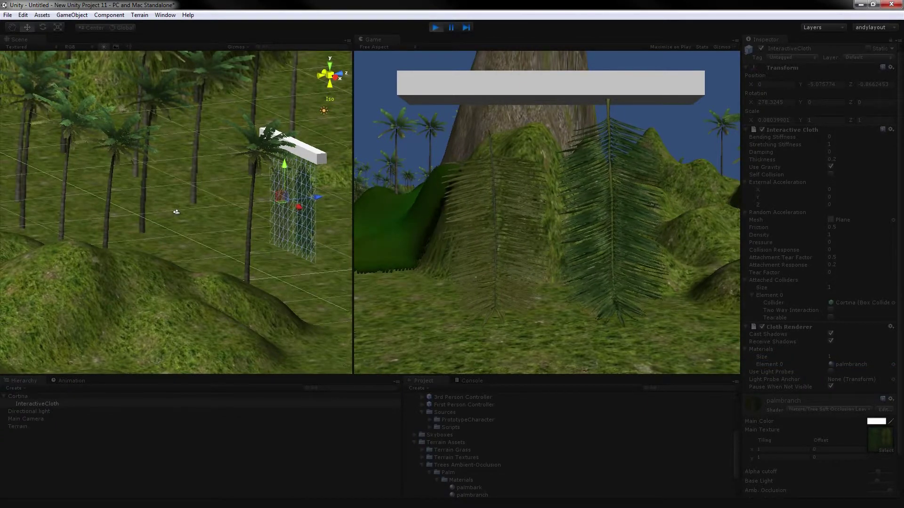
pyautogui.click(17, 397)
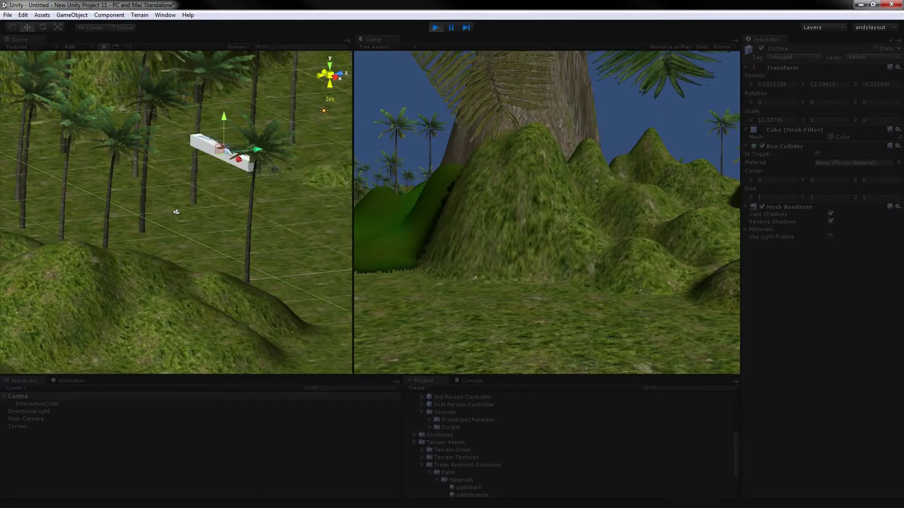
pyautogui.hotkey('ctrl', 'p')
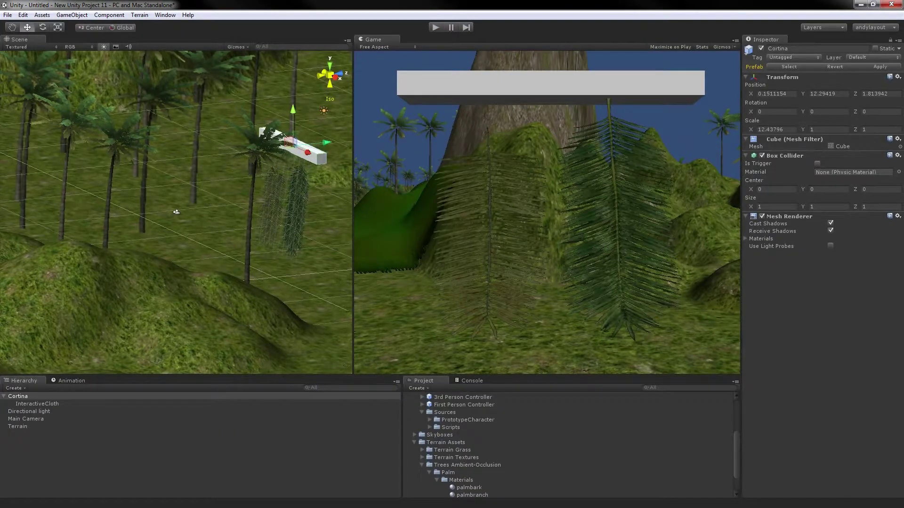
# Step: Enable Two Way Interaction and Tearable for the InteractiveCloth's attached collider, and test it by moving Cortina in play mode
pyautogui.click(37, 404)
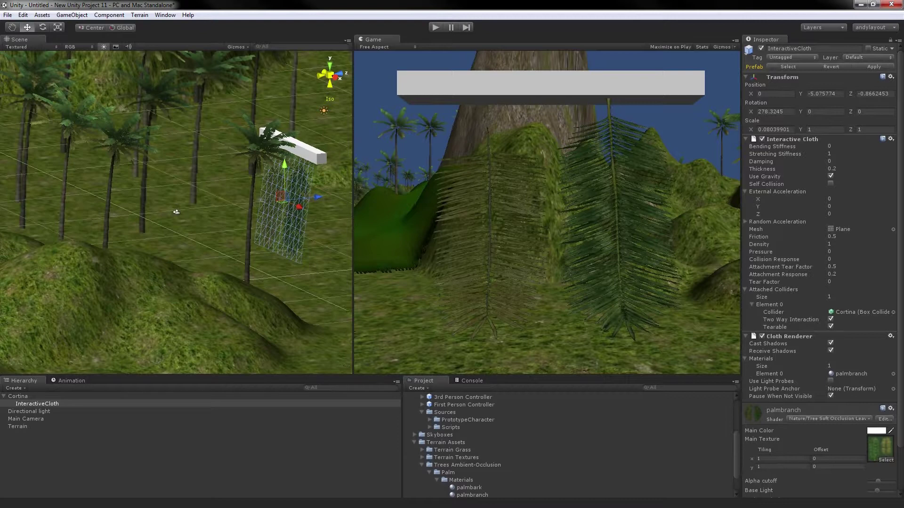
pyautogui.hotkey('ctrl', 'p')
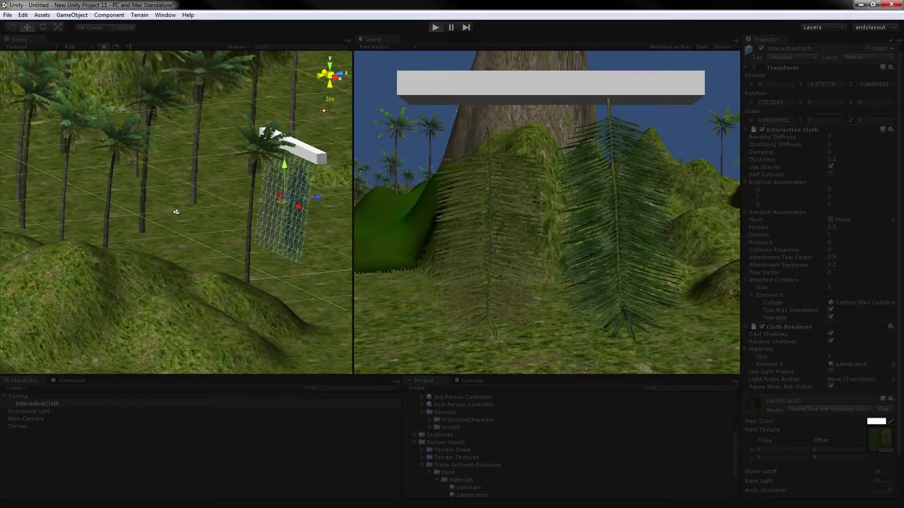
pyautogui.click(18, 396)
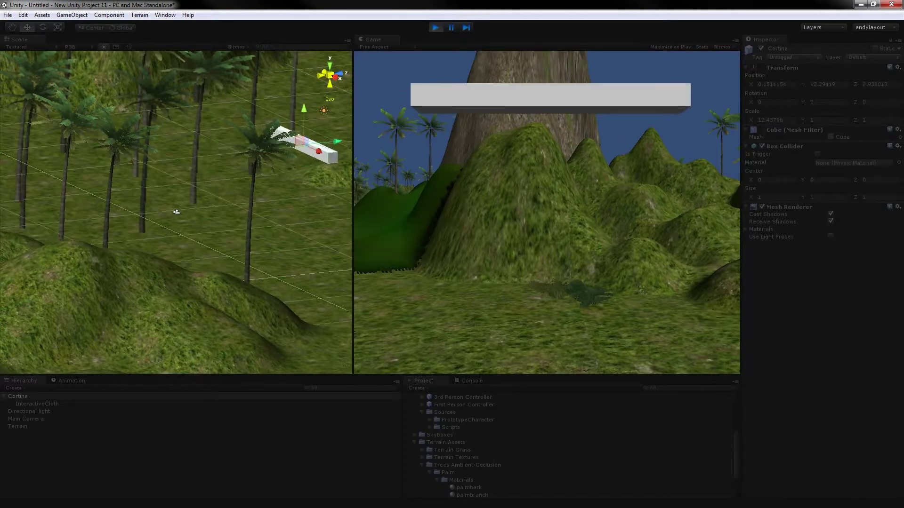
pyautogui.hotkey('ctrl', 'p')
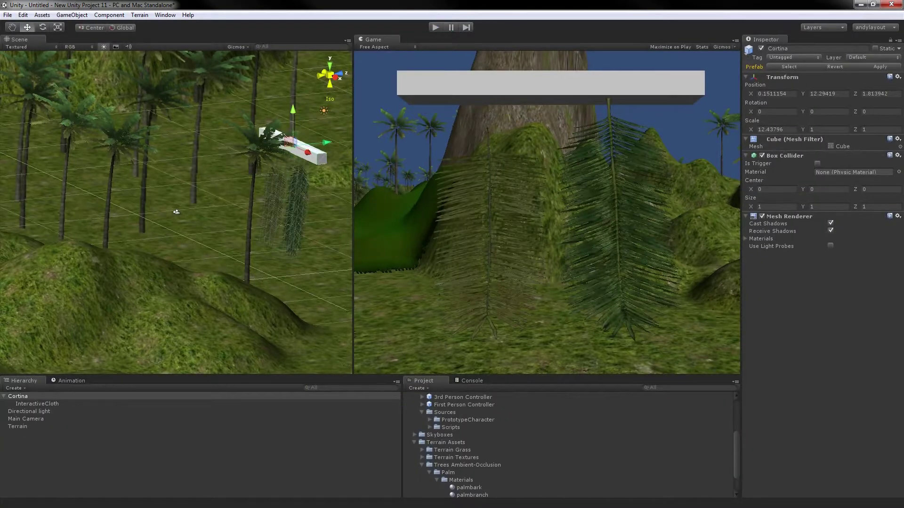
# Step: Switch off Two Way Interaction but keep Tearable on for the cloth's attached collider, and test by moving Cortina in play mode
pyautogui.press('Down')
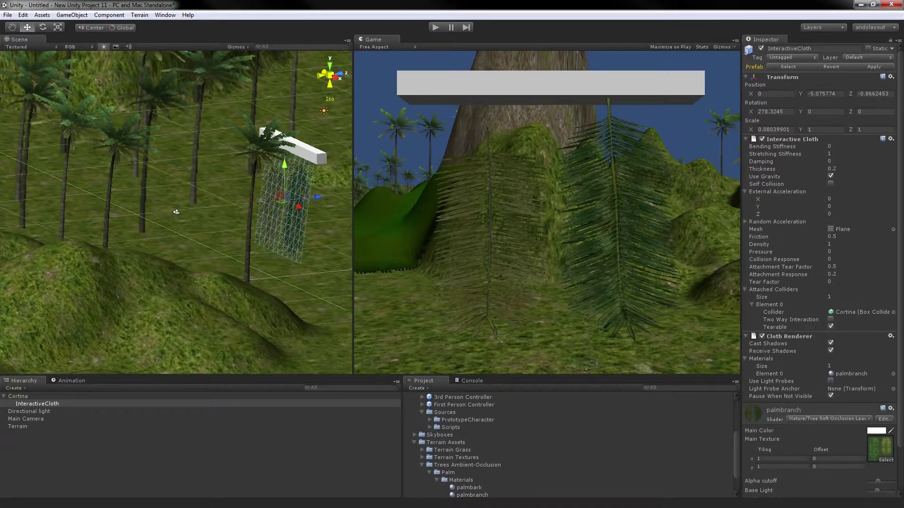
pyautogui.click(831, 327)
pyautogui.click(435, 27)
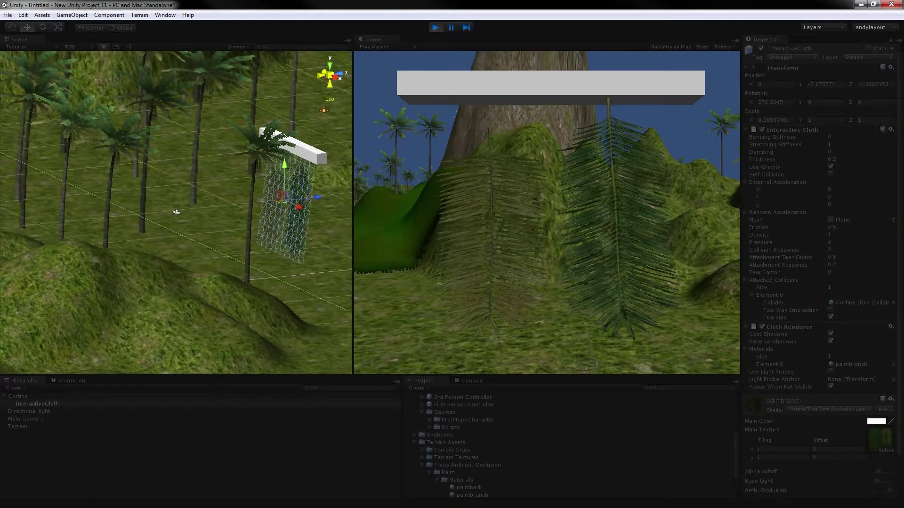
pyautogui.click(18, 397)
pyautogui.moveTo(327, 142)
pyautogui.mouseDown()
pyautogui.moveTo(343, 140)
pyautogui.moveTo(306, 145)
pyautogui.moveTo(326, 142)
pyautogui.mouseUp()
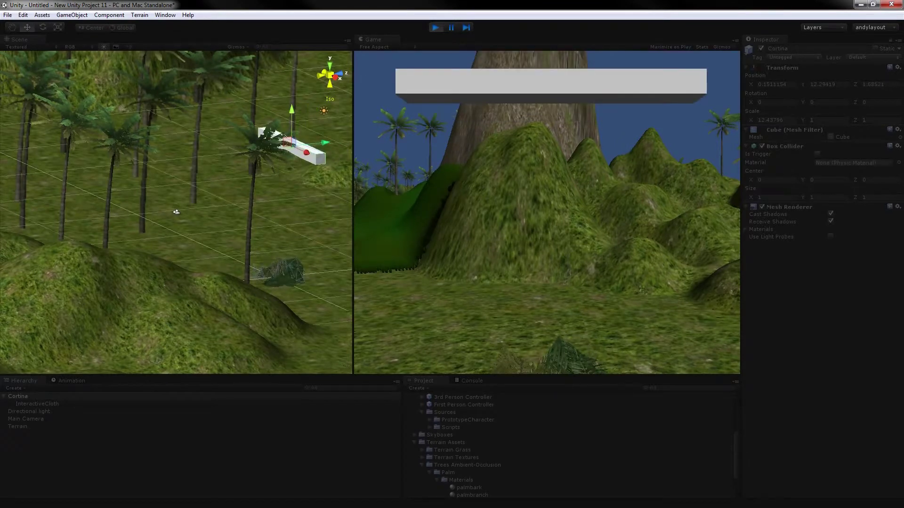
pyautogui.hotkey('ctrl', 'p')
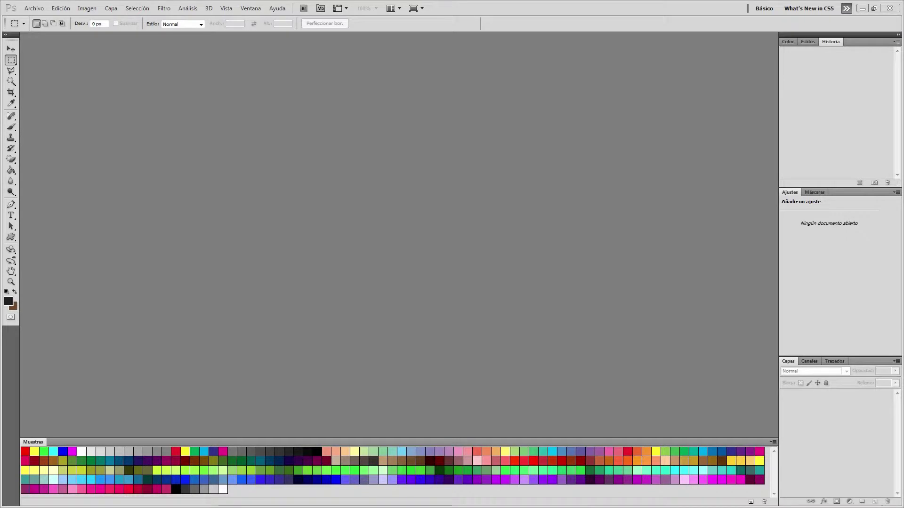
# Step: In Photoshop, create a new 600 x 600 pixel document
pyautogui.hotkey('alt', 'a')
pyautogui.press('Down')
pyautogui.press('Return')
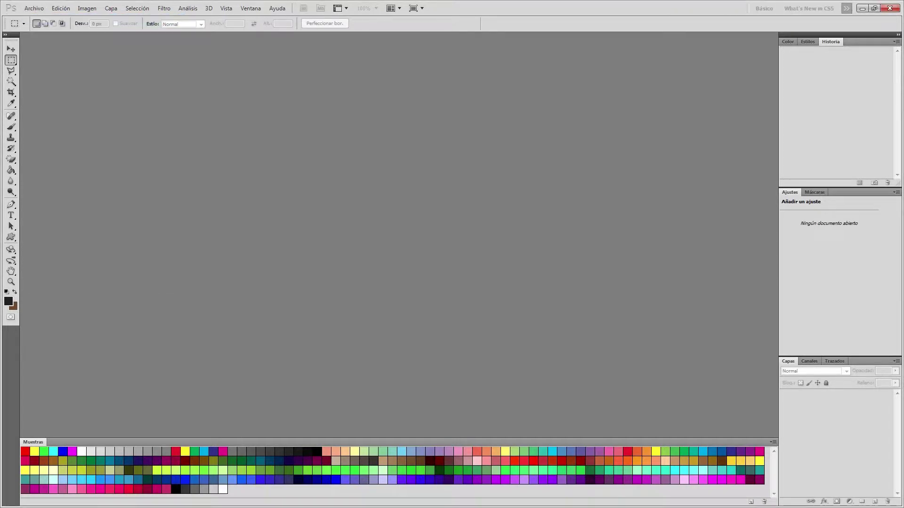
pyautogui.press('Tab')
pyautogui.write('600')
pyautogui.press('Tab')
pyautogui.press('Tab')
pyautogui.write('600')
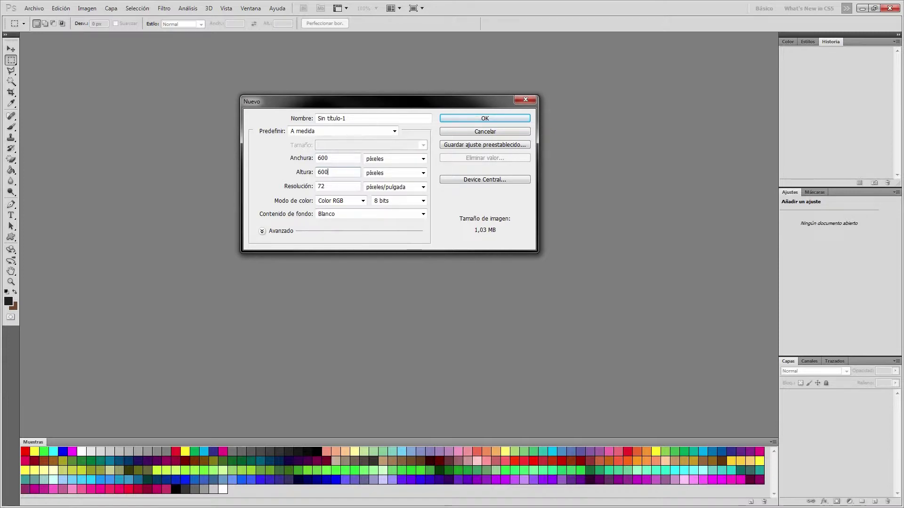
pyautogui.press('Return')
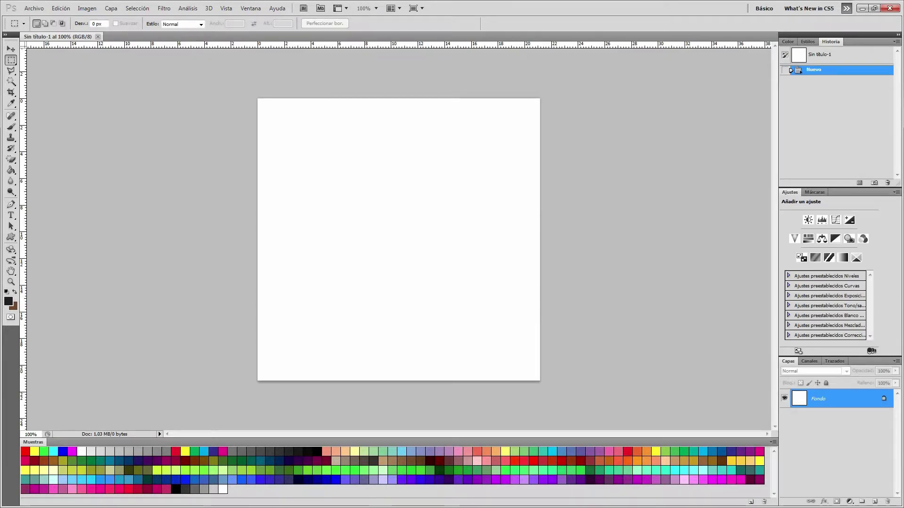
# Step: Swap the foreground and background colours and set the new foreground colour to white (ffffff)
pyautogui.press('x')
pyautogui.press('i')
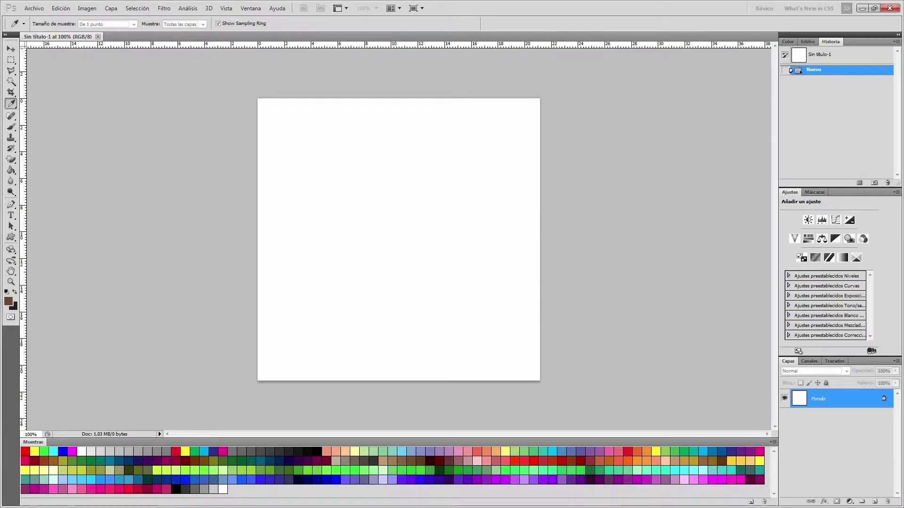
pyautogui.click(8, 301)
pyautogui.moveTo(302, 171); pyautogui.dragTo(222, 129)
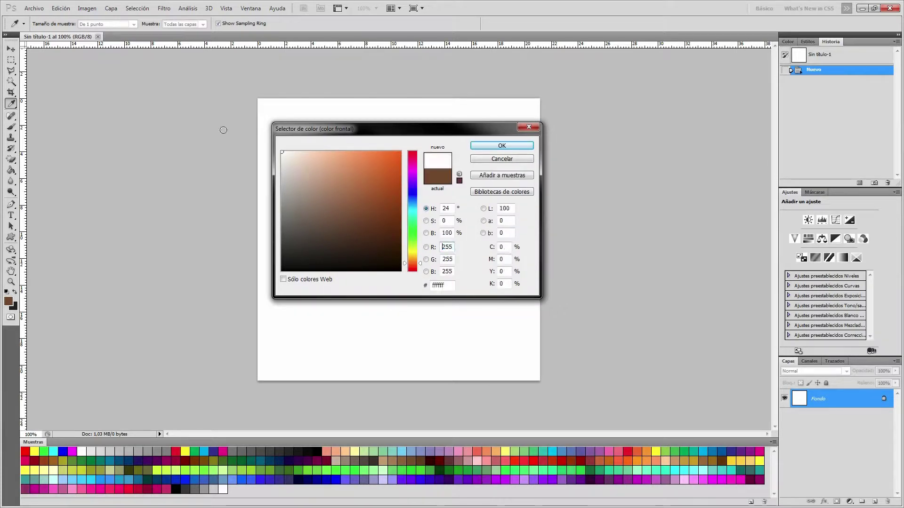
pyautogui.press('Return')
pyautogui.press('m')
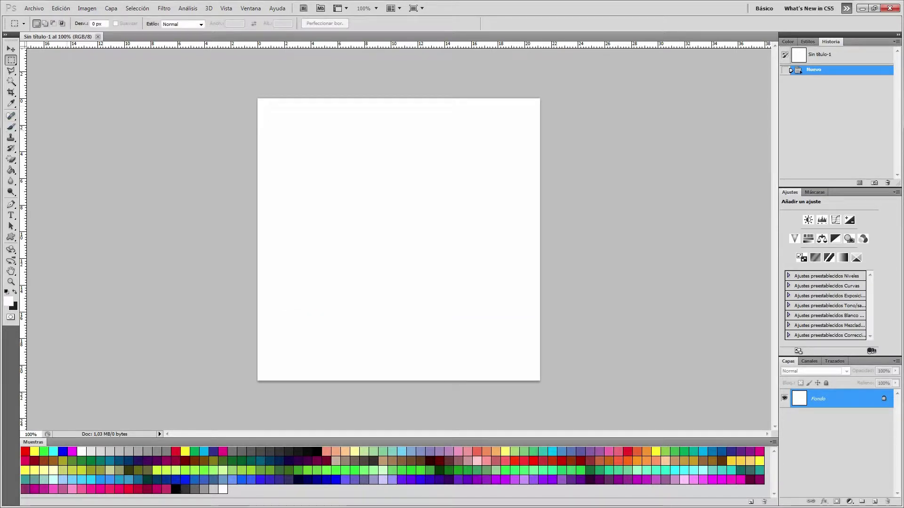
# Step: Fill the canvas with the dark colour using the Paint Bucket, and refill it with pure black from the swatches
pyautogui.click(11, 170)
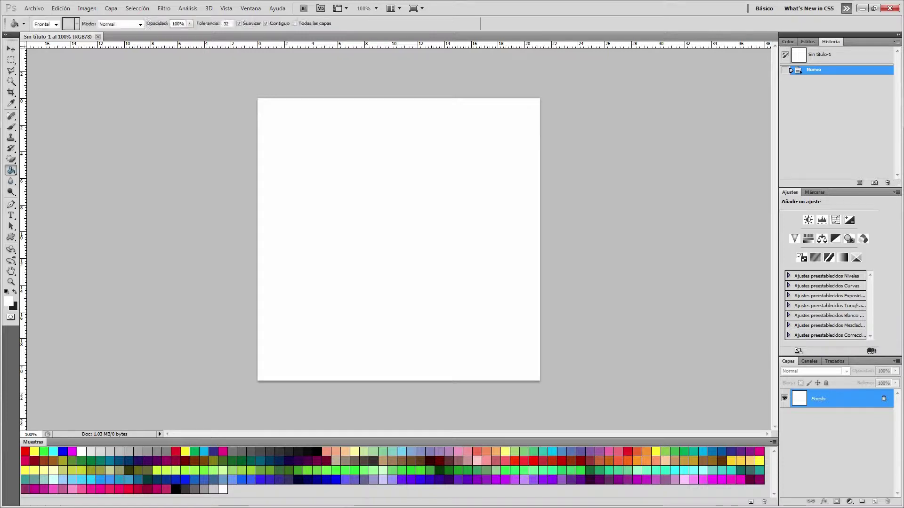
pyautogui.press('x')
pyautogui.click(307, 187)
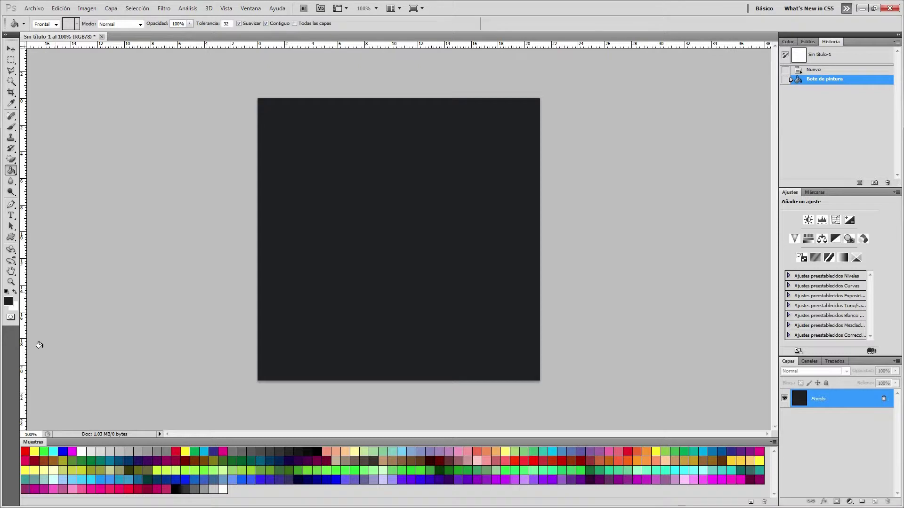
pyautogui.click(316, 450)
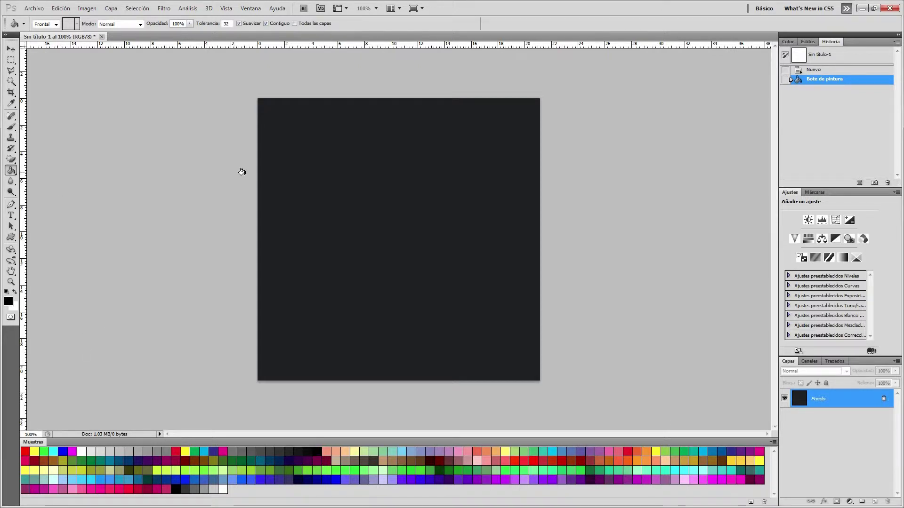
pyautogui.click(319, 194)
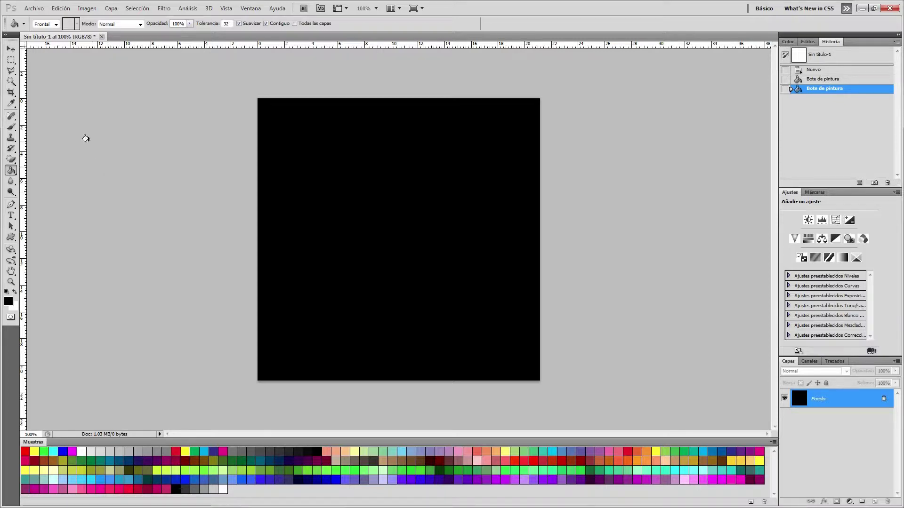
# Step: With a soft white brush of 98 px and 0% hardness, paint two long winding strokes and one short stroke on the black canvas
pyautogui.press('b')
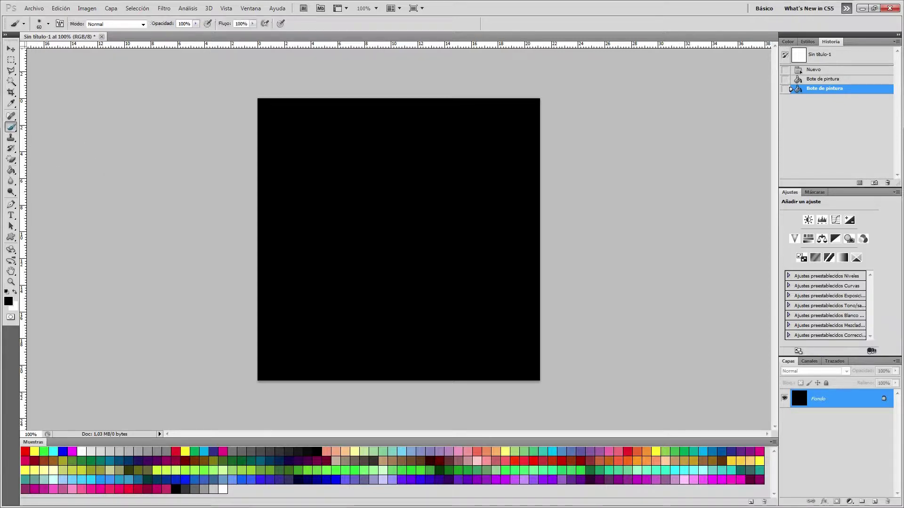
pyautogui.press('x')
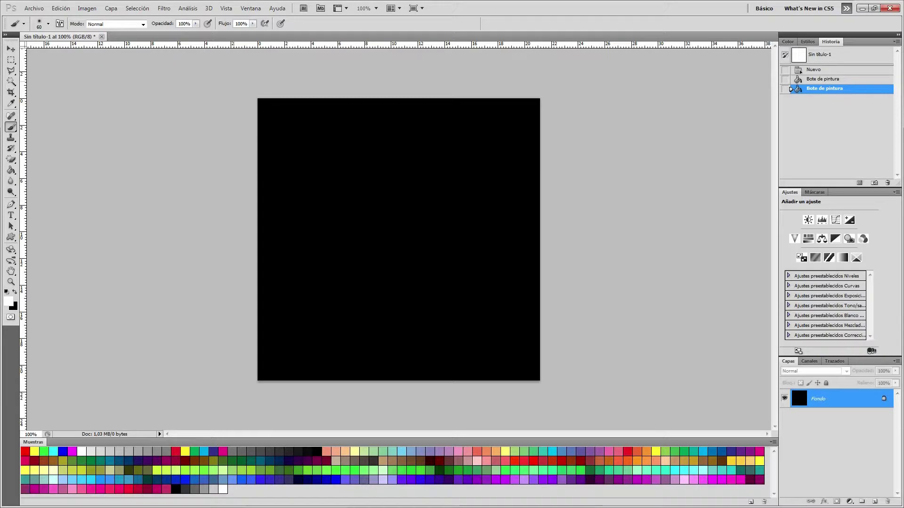
pyautogui.rightClick(348, 163)
pyautogui.moveTo(348, 163); pyautogui.dragTo(366, 162)
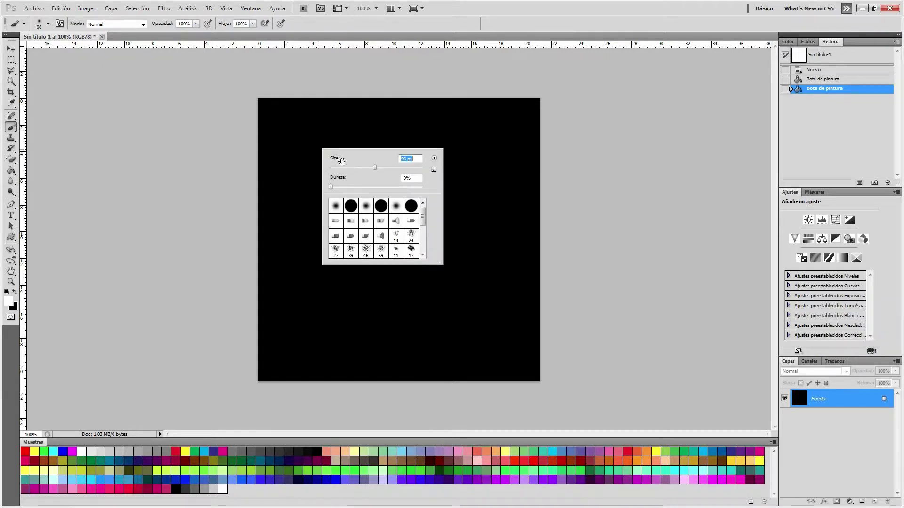
pyautogui.press('Return')
pyautogui.moveTo(301, 121)
pyautogui.mouseDown()
pyautogui.moveTo(358, 124)
pyautogui.moveTo(391, 176)
pyautogui.moveTo(374, 261)
pyautogui.moveTo(332, 288)
pyautogui.moveTo(325, 342)
pyautogui.moveTo(301, 355)
pyautogui.mouseUp()
pyautogui.moveTo(511, 113)
pyautogui.mouseDown()
pyautogui.moveTo(466, 332)
pyautogui.moveTo(443, 352)
pyautogui.mouseUp()
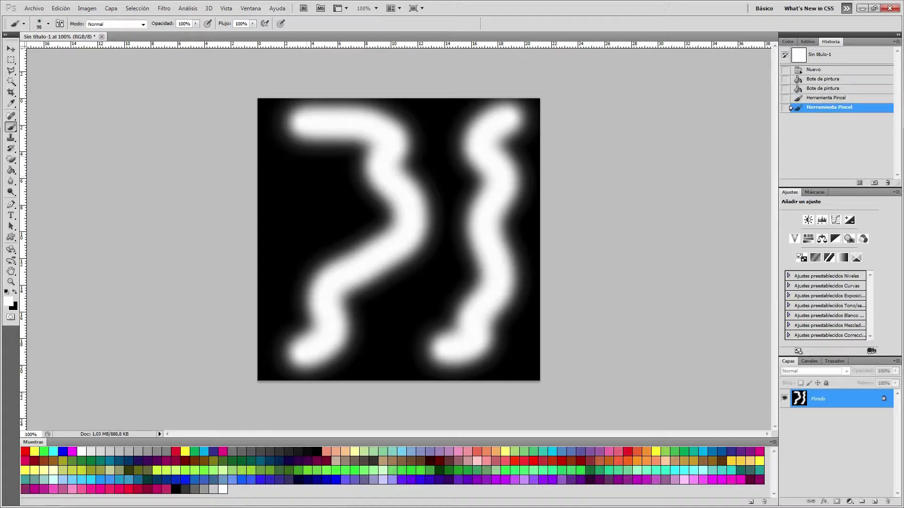
pyautogui.moveTo(280, 197); pyautogui.dragTo(320, 204)
# Step: Save the image as the JPEG desplazamiento in the VIDEO CURO VORTEX folder
pyautogui.click(34, 8)
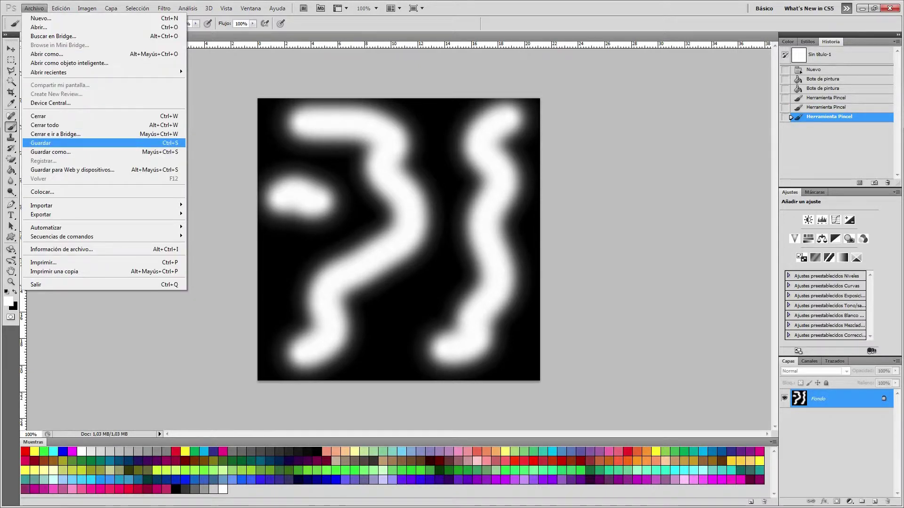
pyautogui.click(50, 152)
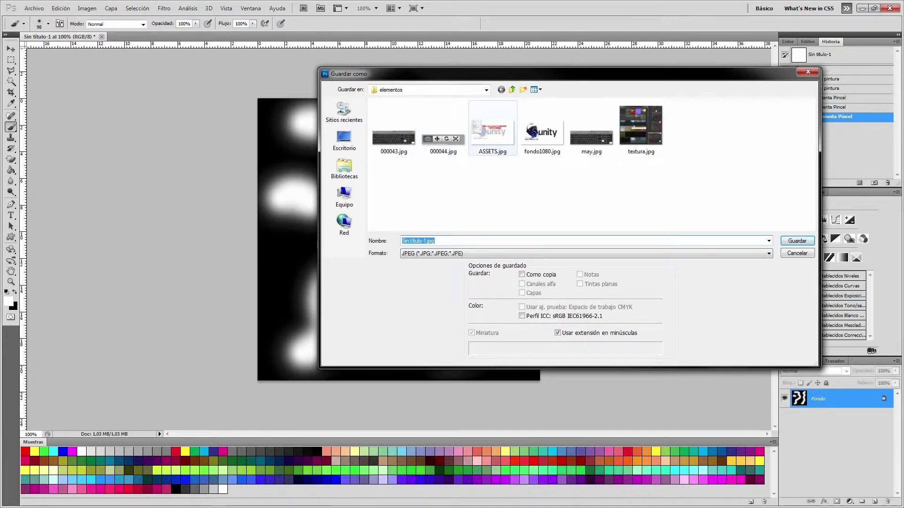
pyautogui.hotkey('alt', 'Up')
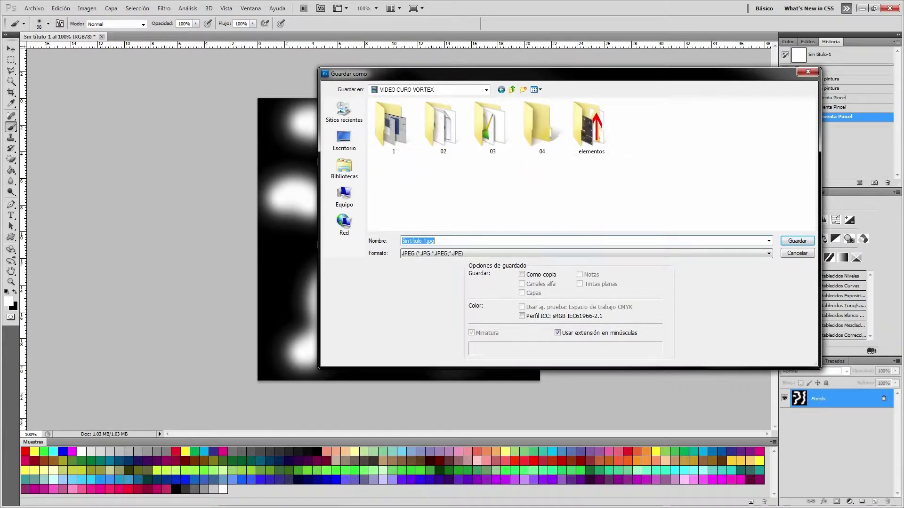
pyautogui.write('de')
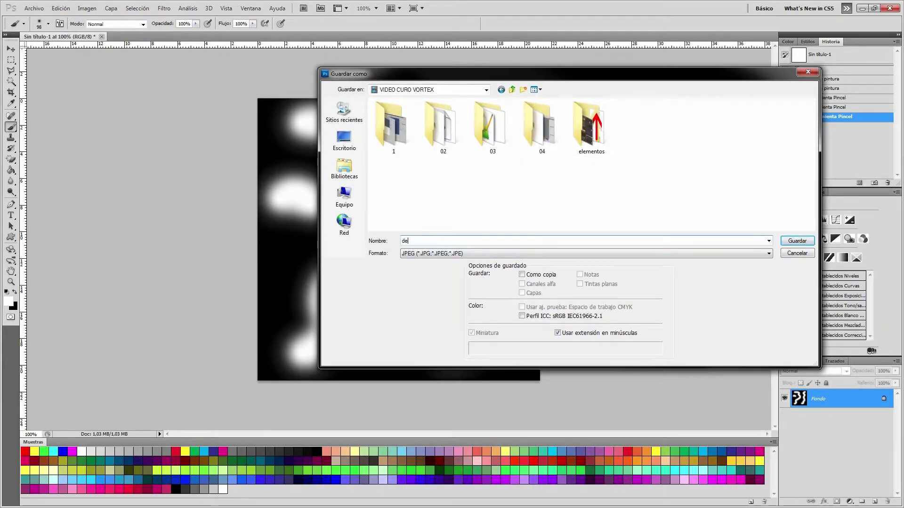
pyautogui.write('splazamiento')
pyautogui.press('Return')
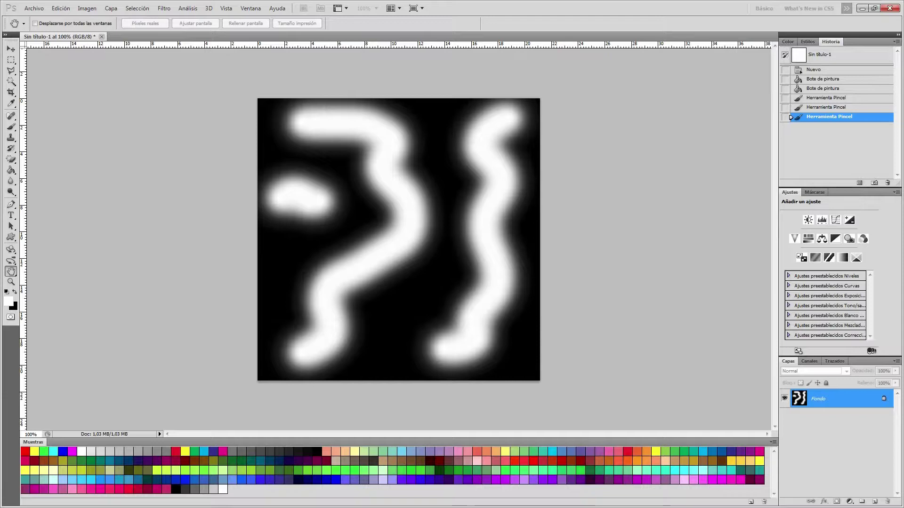
pyautogui.press('Return')
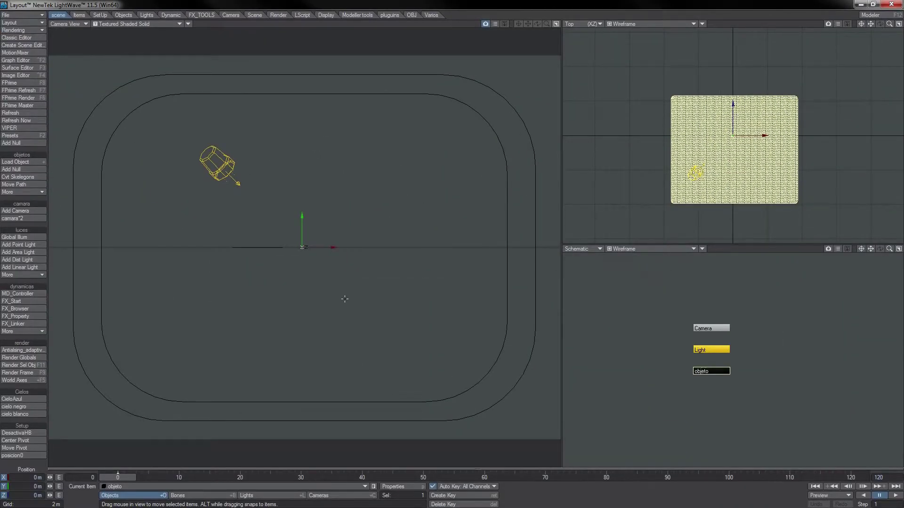
# Step: In LightWave Layout, show the flat objeto plane in a perspective view and shift it slightly across the grid
pyautogui.press('4')
pyautogui.keyDown('alt'); pyautogui.moveTo(345, 298); pyautogui.dragTo(295, 322); pyautogui.keyUp('alt')
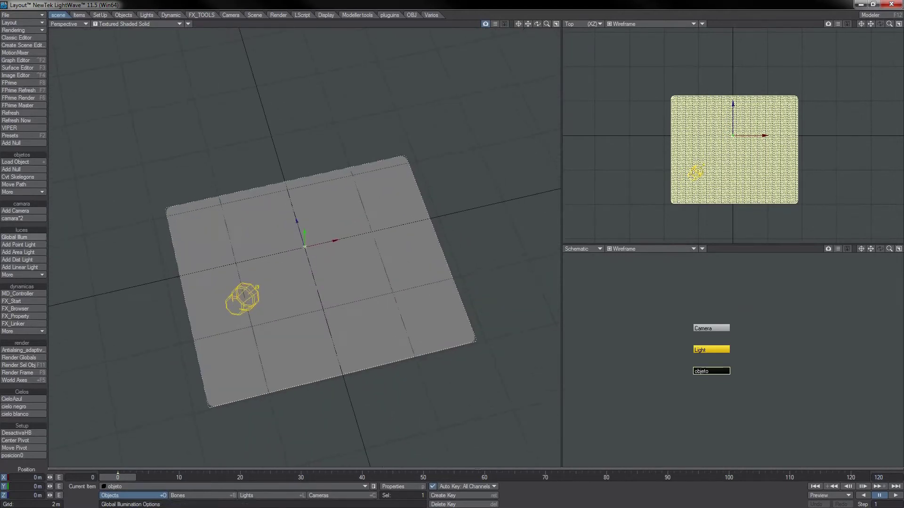
pyautogui.click(23, 237)
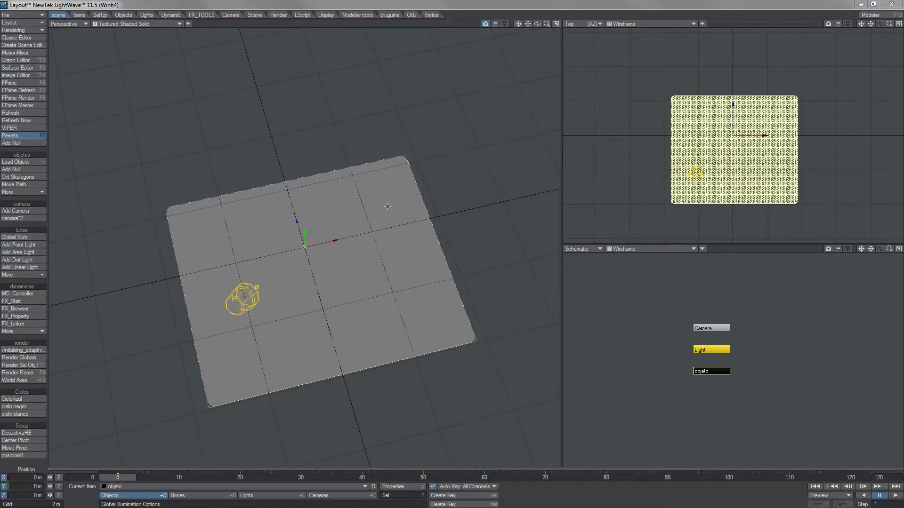
pyautogui.moveTo(344, 279); pyautogui.dragTo(339, 204)
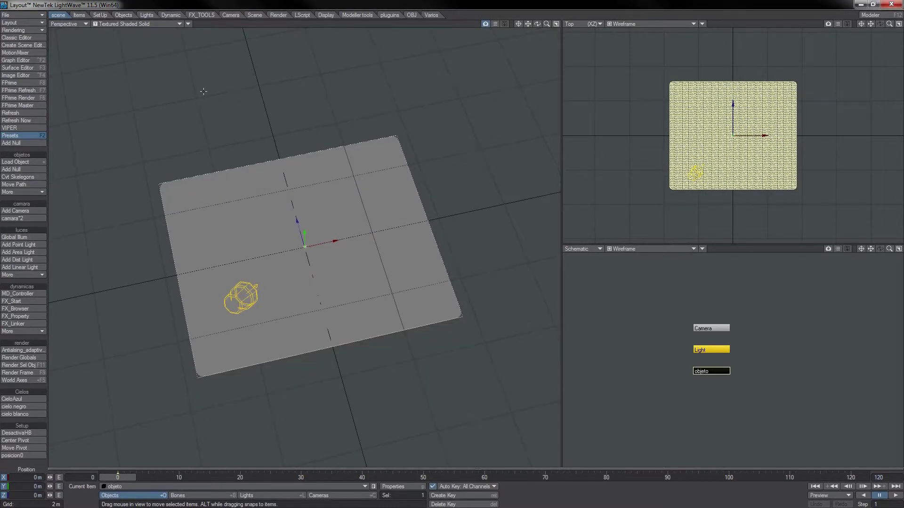
# Step: Add a displacement map to objeto with Cubic projection and load desplazamiento.jpg from the VIDEO CURO VORTEX library as its image
pyautogui.press('p')
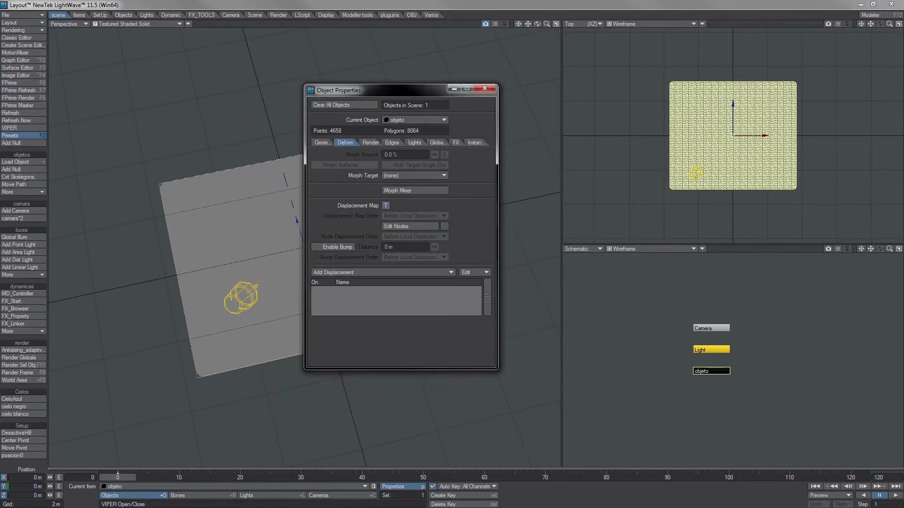
pyautogui.click(385, 205)
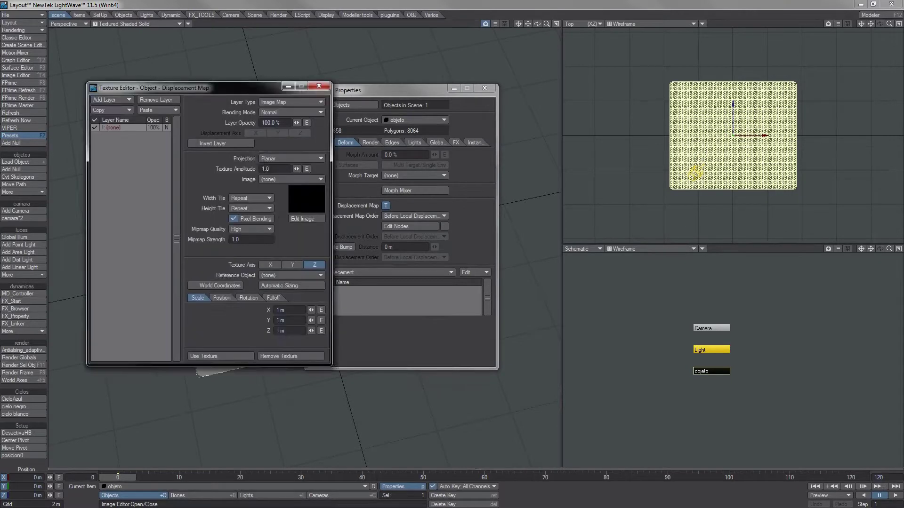
pyautogui.click(401, 164)
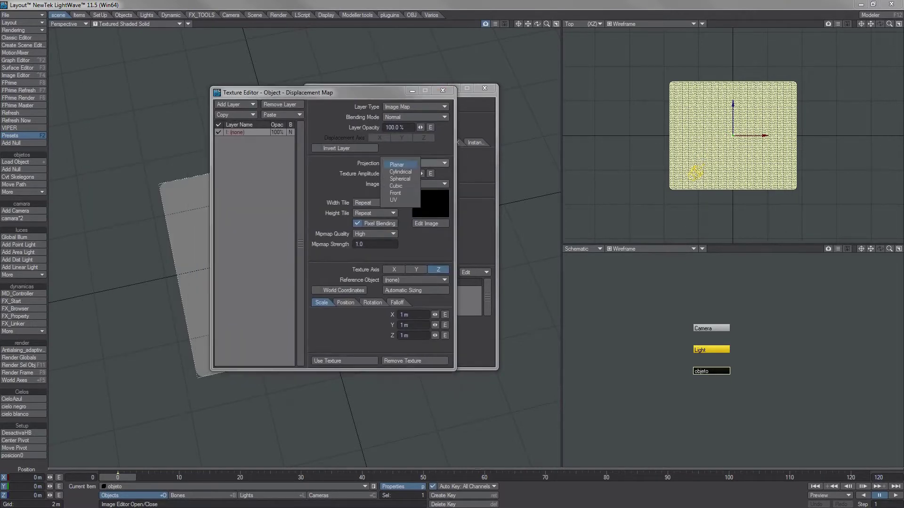
pyautogui.click(396, 186)
pyautogui.click(400, 184)
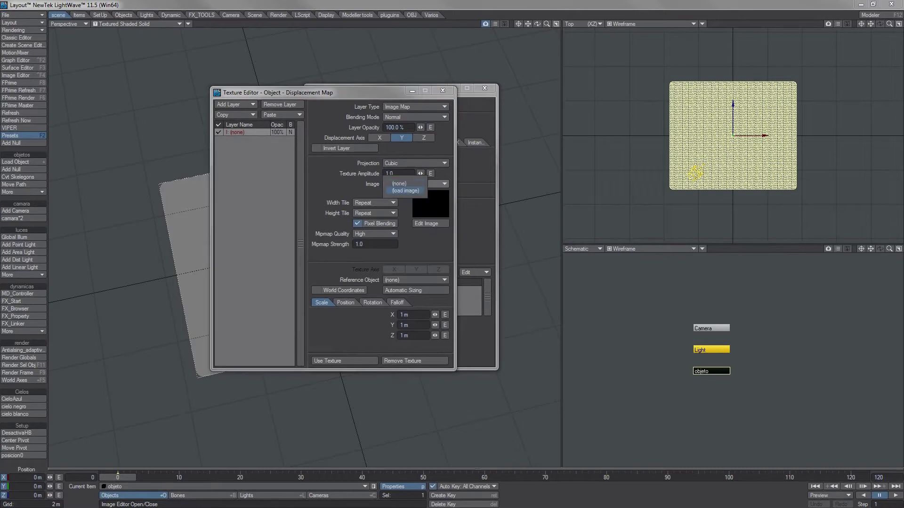
pyautogui.click(405, 190)
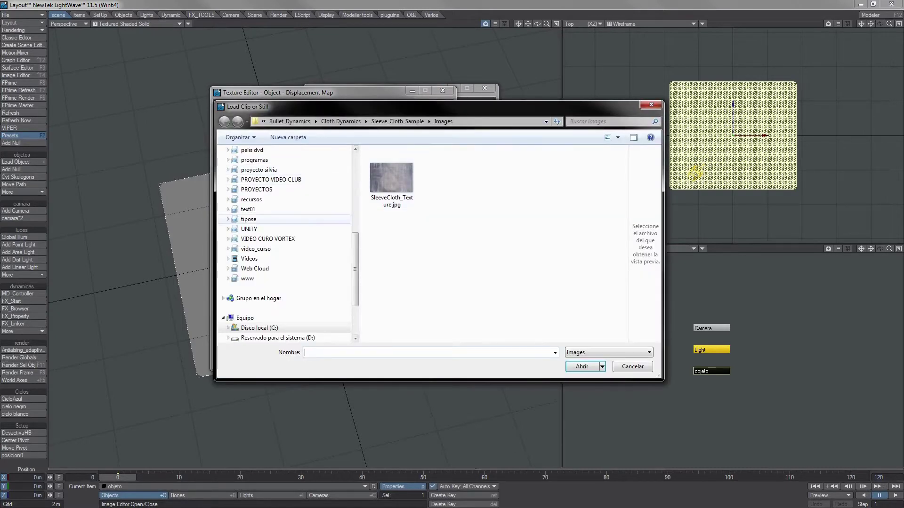
pyautogui.click(268, 239)
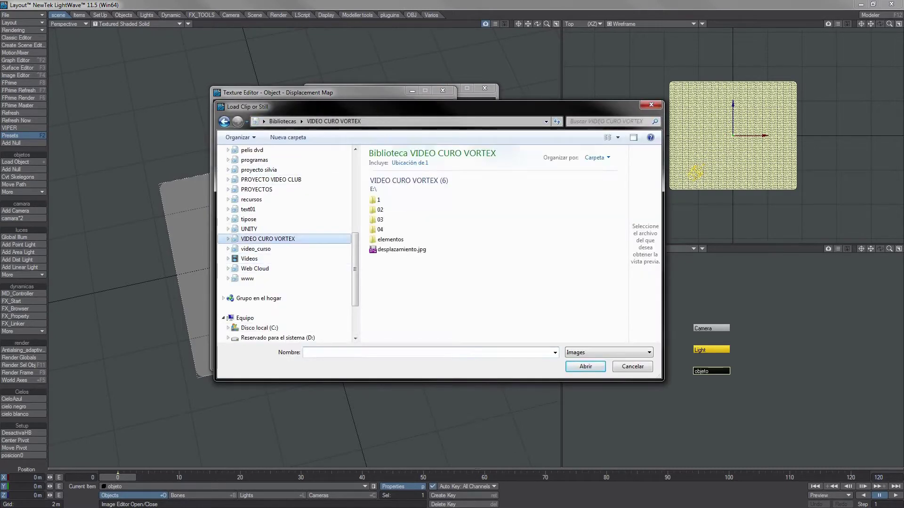
pyautogui.doubleClick(401, 250)
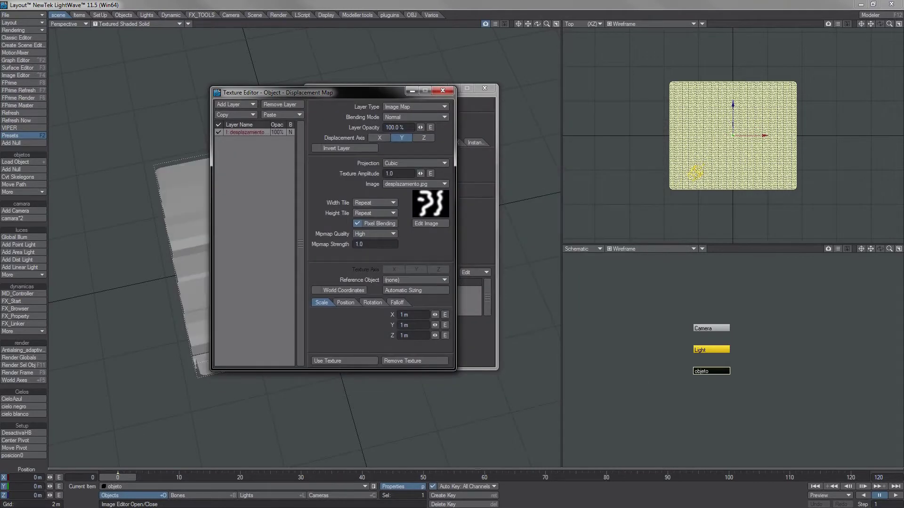
# Step: Size the displacement texture automatically to the object and change its projection to Planar on the Y axis
pyautogui.click(415, 289)
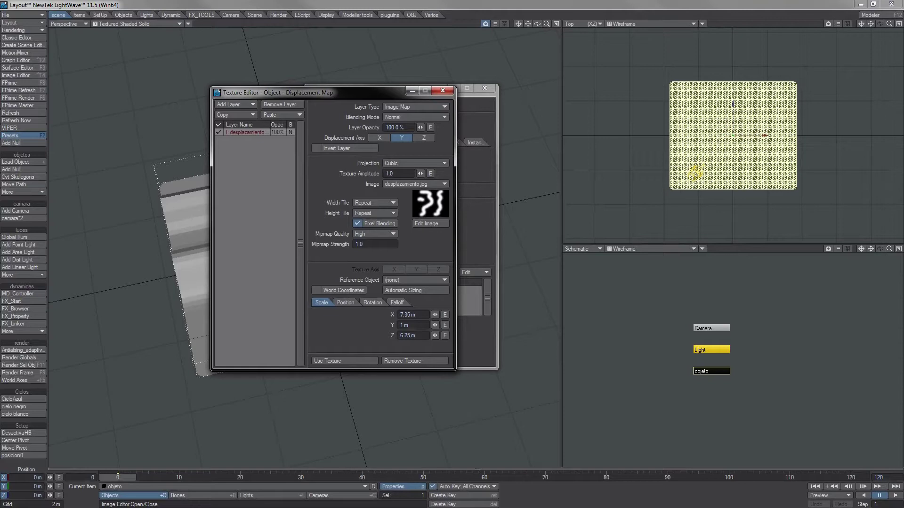
pyautogui.moveTo(282, 92); pyautogui.dragTo(519, 80)
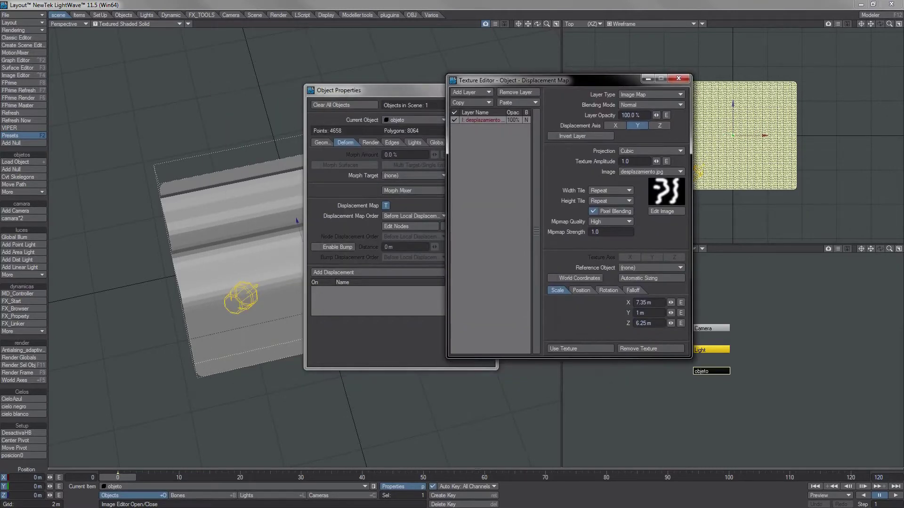
pyautogui.click(628, 151)
pyautogui.click(625, 133)
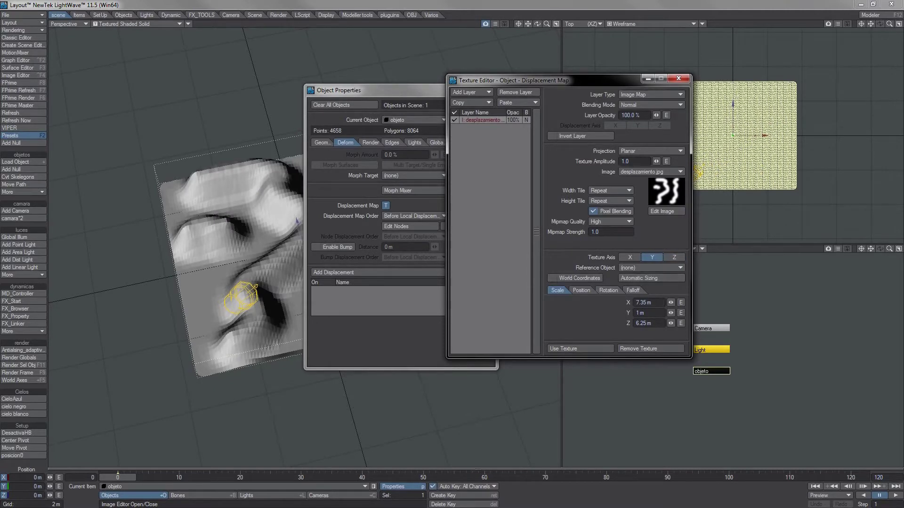
# Step: Clear the object properties out of the way and examine the displaced relief from a low angle and from above
pyautogui.moveTo(338, 90); pyautogui.dragTo(629, 168)
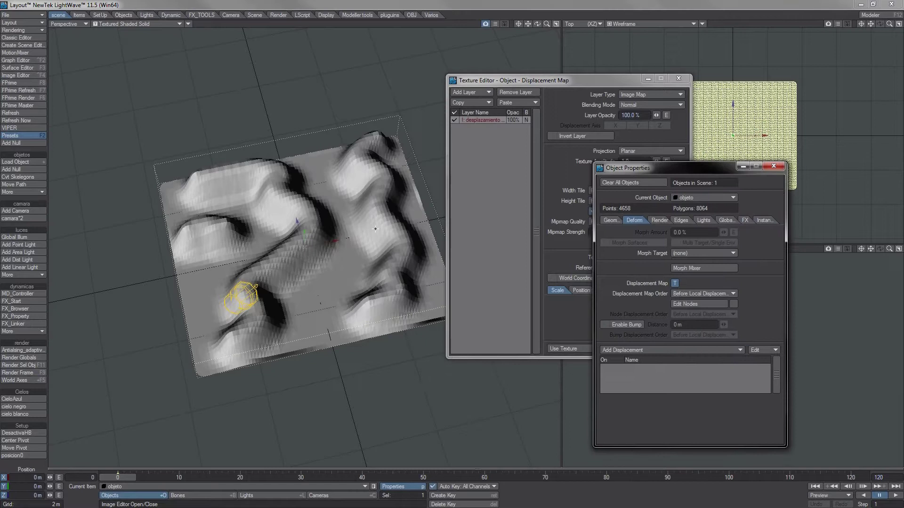
pyautogui.keyDown('alt'); pyautogui.moveTo(330, 349); pyautogui.dragTo(286, 310); pyautogui.keyUp('alt')
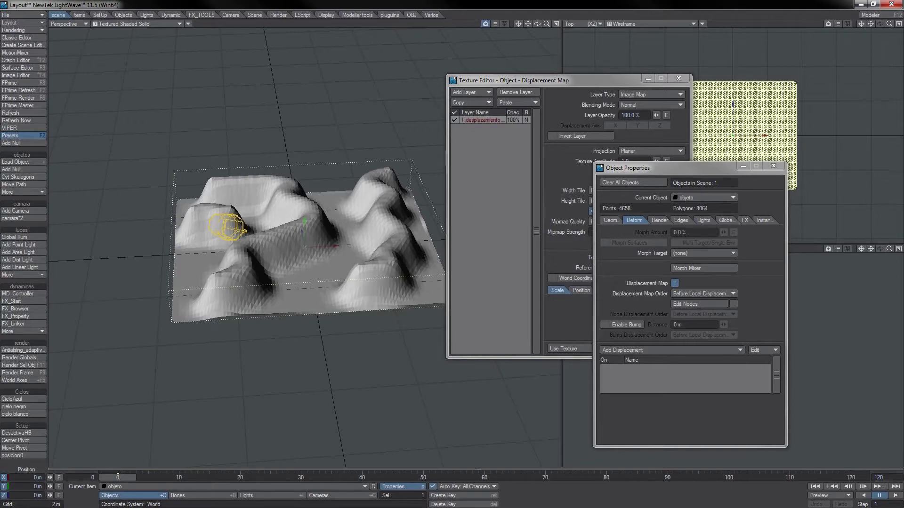
pyautogui.press('p')
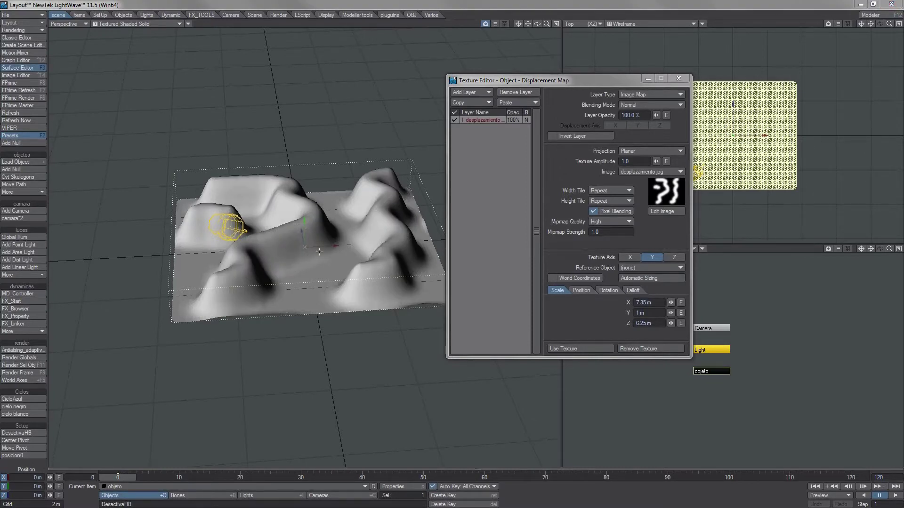
pyautogui.moveTo(537, 24); pyautogui.dragTo(528, 85)
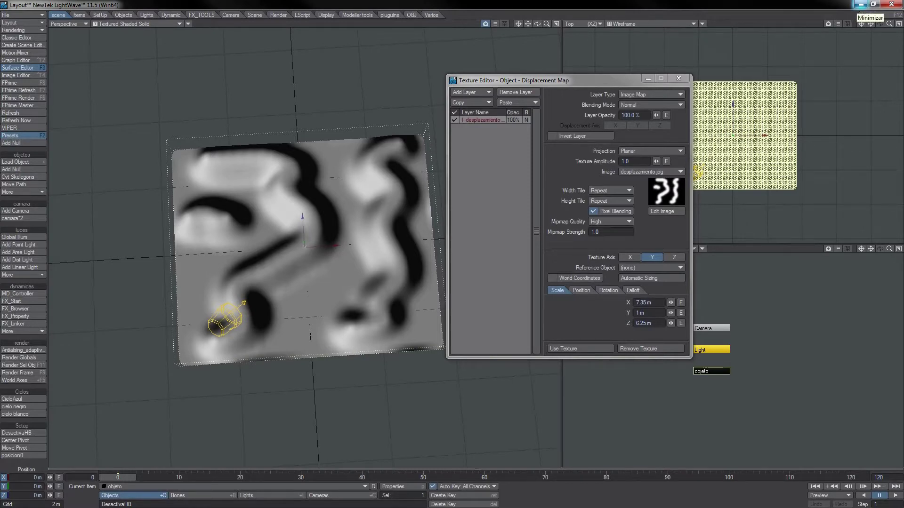
# Step: Switch back to Unity and create a new scene, saving the current one as cortina together with all modified assets
pyautogui.click(861, 5)
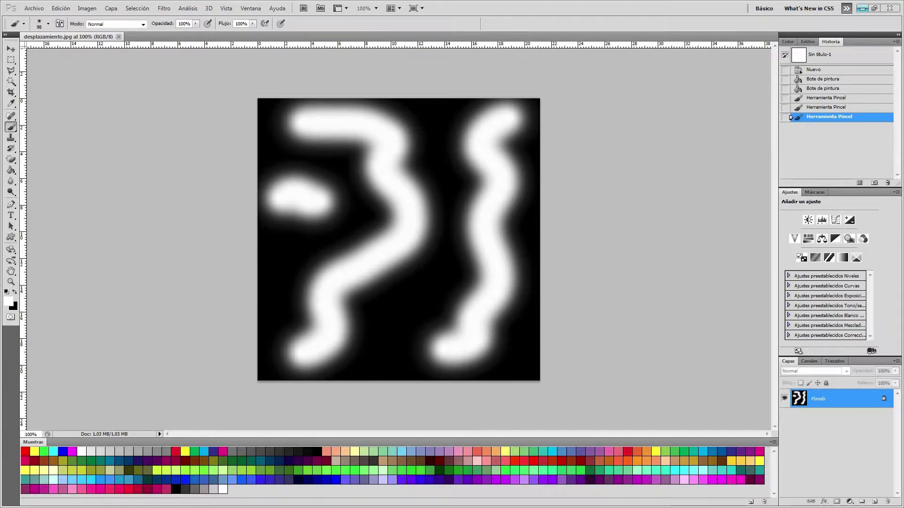
pyautogui.click(861, 8)
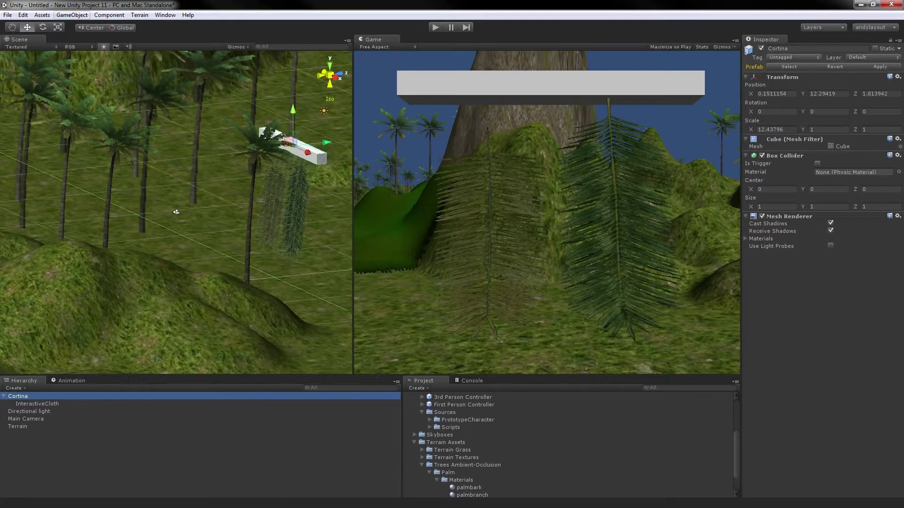
pyautogui.click(23, 14)
pyautogui.moveTo(8, 15)
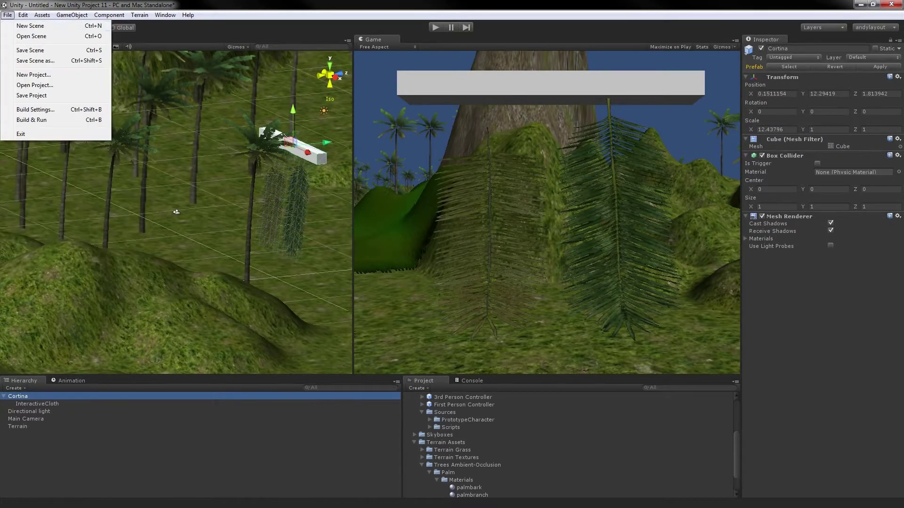
pyautogui.click(29, 26)
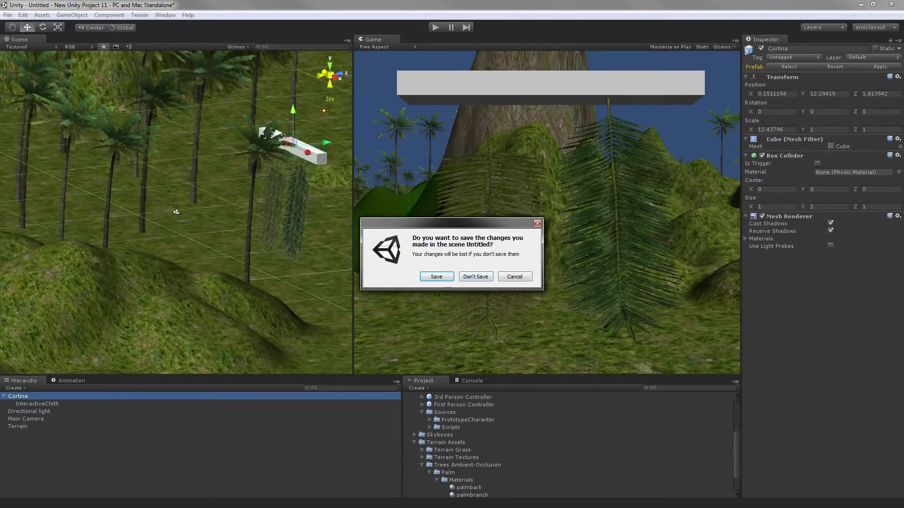
pyautogui.click(436, 276)
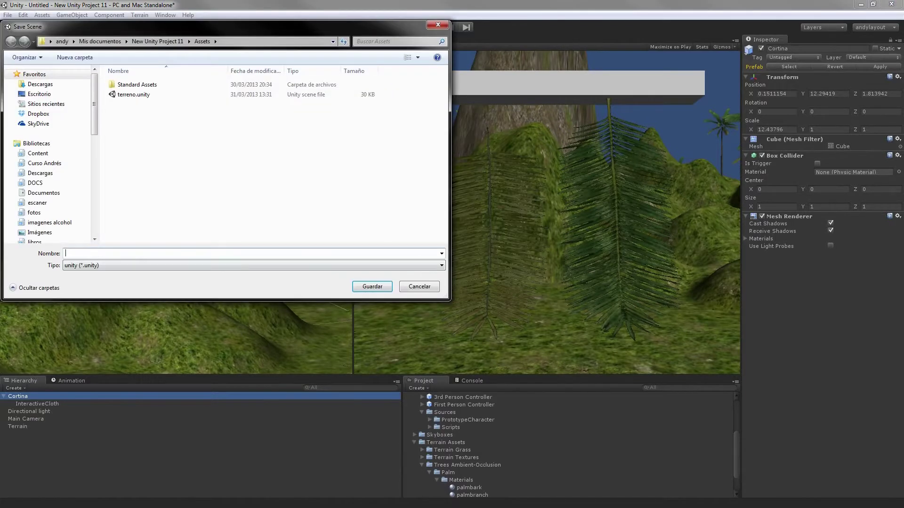
pyautogui.write('cortina')
pyautogui.press('Return')
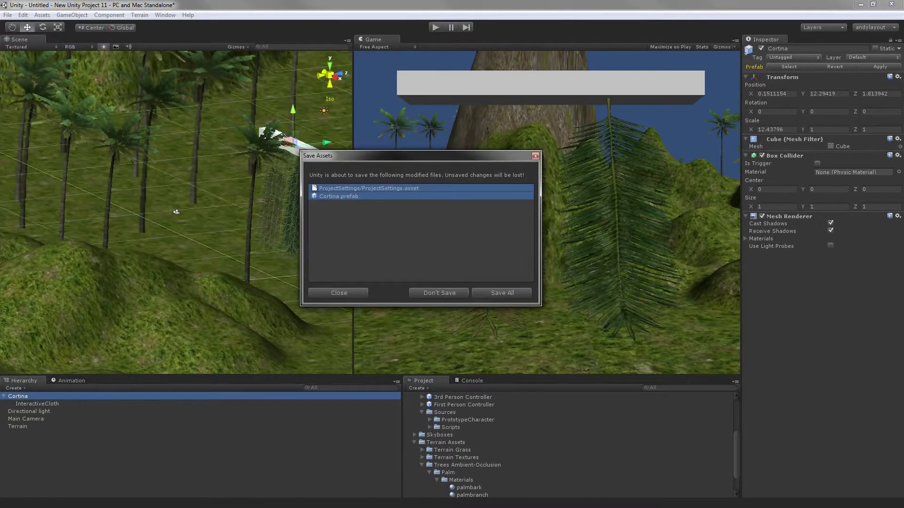
pyautogui.press('Return')
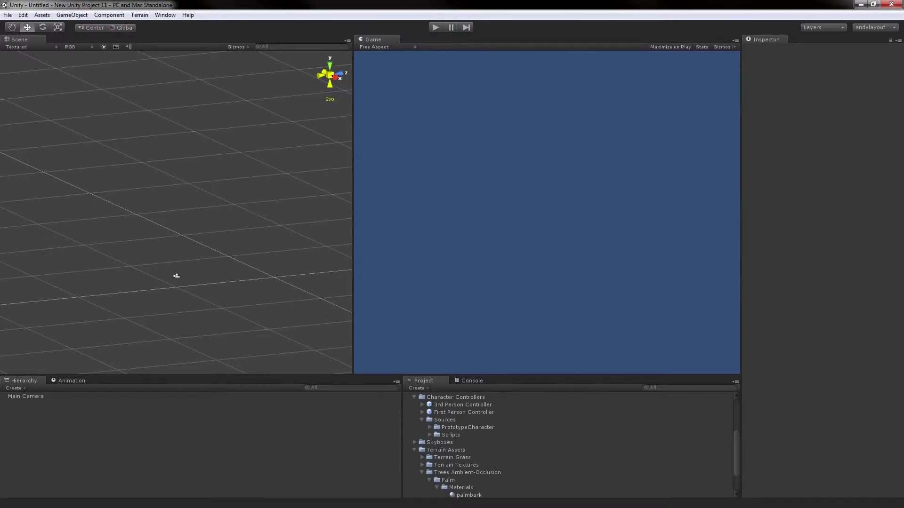
# Step: Create a terrain in the new scene
pyautogui.click(139, 15)
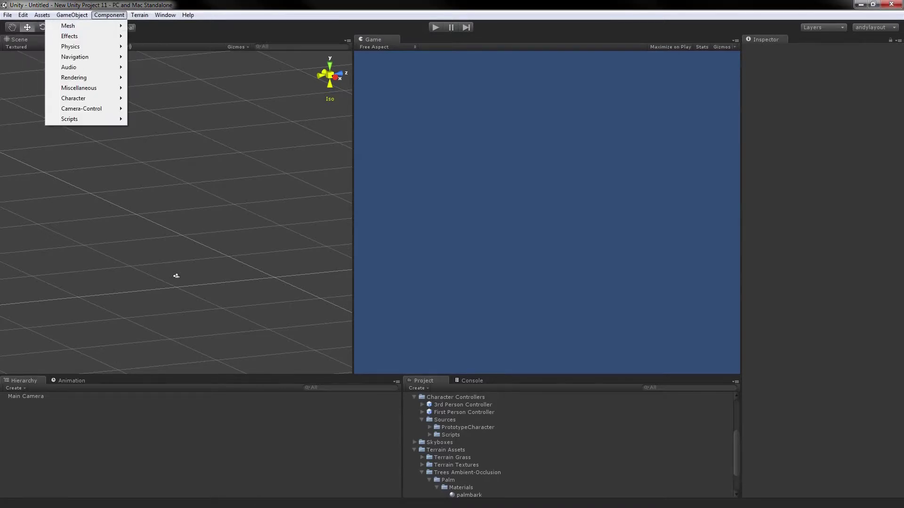
pyautogui.click(58, 26)
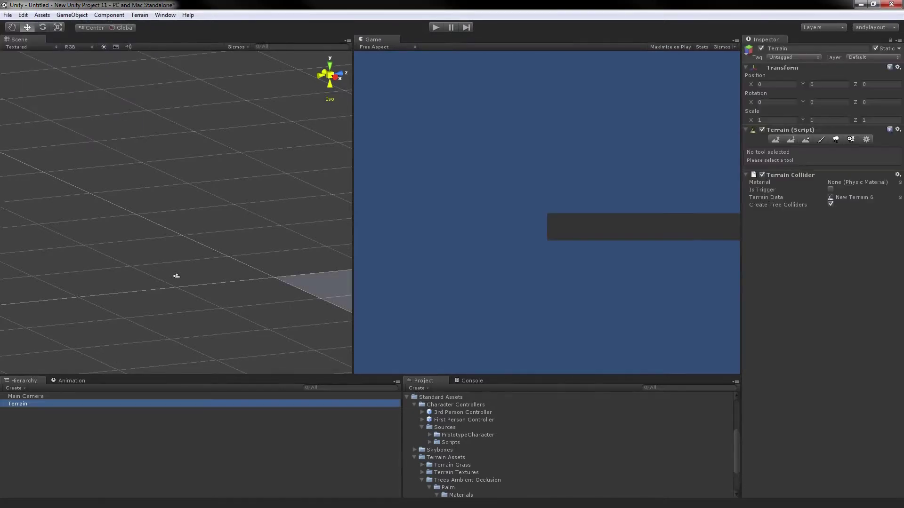
pyautogui.scroll(6, 176, 276)
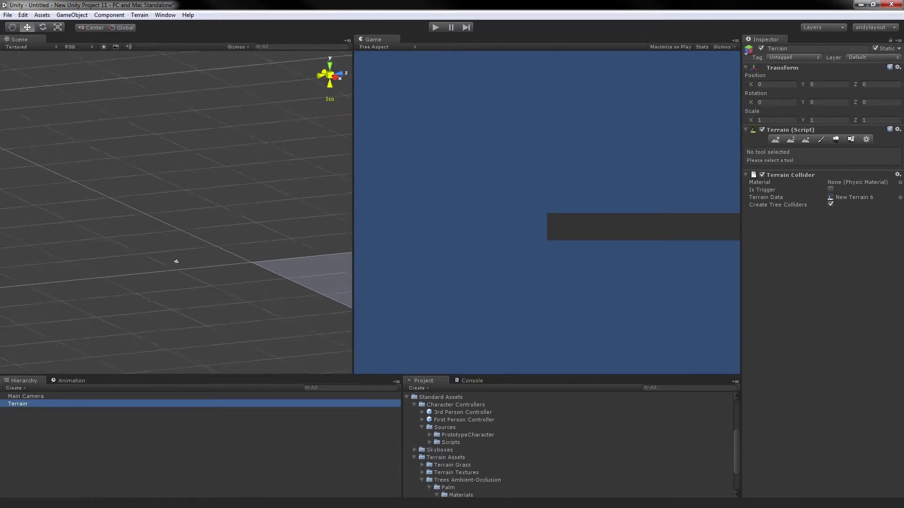
pyautogui.scroll(4, 176, 211)
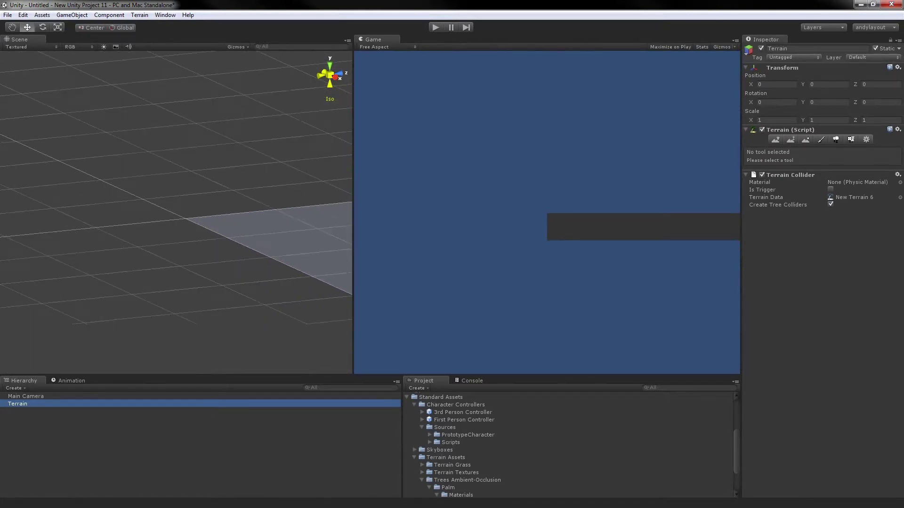
# Step: Add a directional light to the scene to illuminate the terrain
pyautogui.click(71, 14)
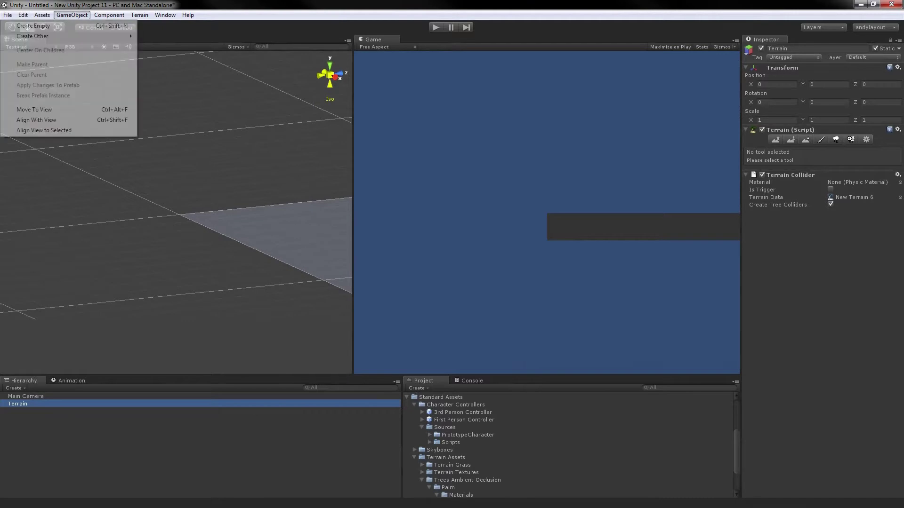
pyautogui.moveTo(70, 36)
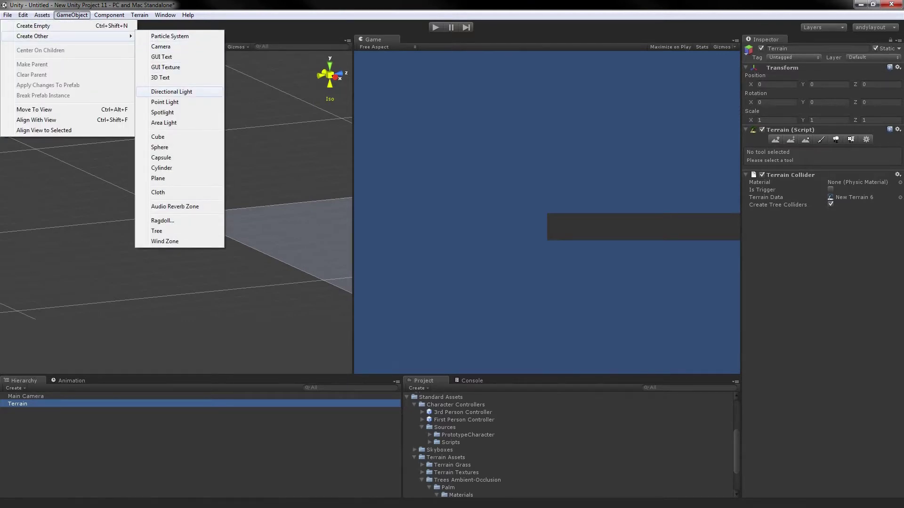
pyautogui.click(172, 91)
pyautogui.moveTo(175, 210); pyautogui.dragTo(133, 148)
pyautogui.scroll(-5, 176, 212)
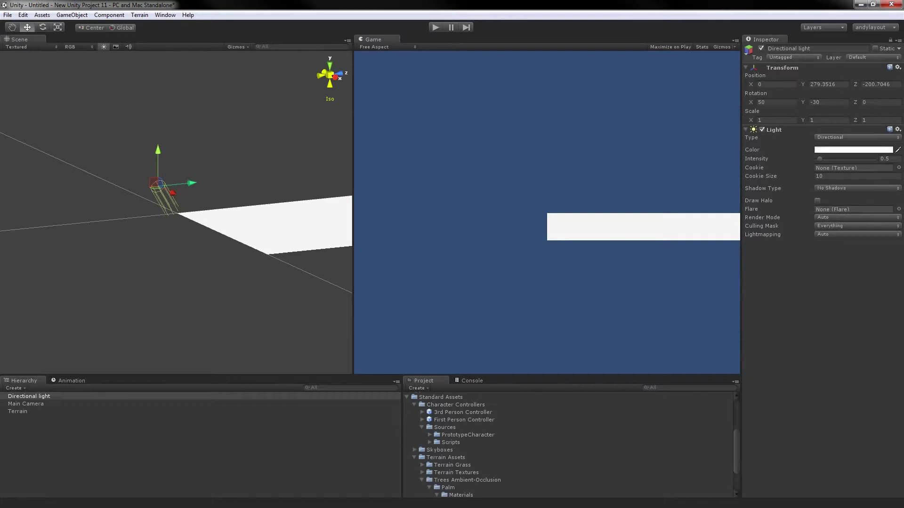
# Step: Frame the terrain and move it in the ground plane to about X -908, Z -965
pyautogui.doubleClick(17, 411)
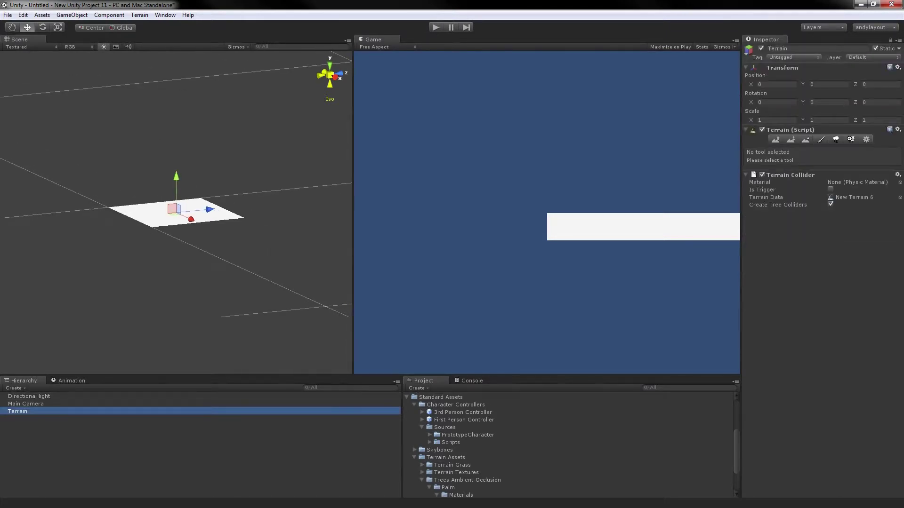
pyautogui.moveTo(172, 209); pyautogui.dragTo(89, 202)
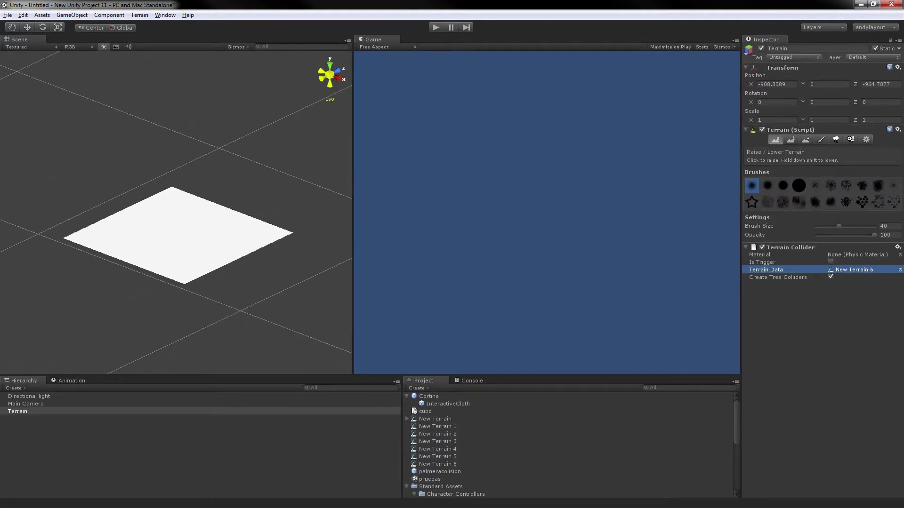
# Step: Open the terrain's resolution settings and review the heightmap, detail, control texture and base texture resolutions
pyautogui.click(139, 15)
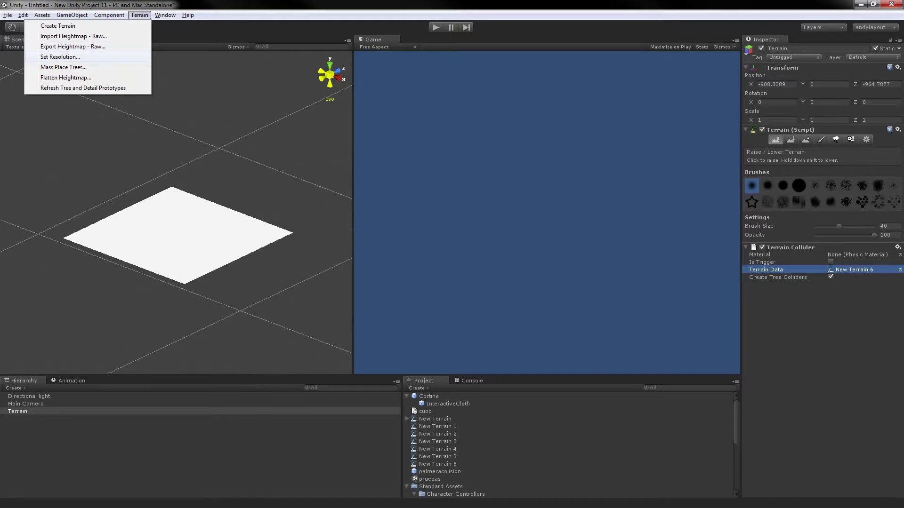
pyautogui.click(60, 56)
pyautogui.click(341, 159)
pyautogui.click(340, 166)
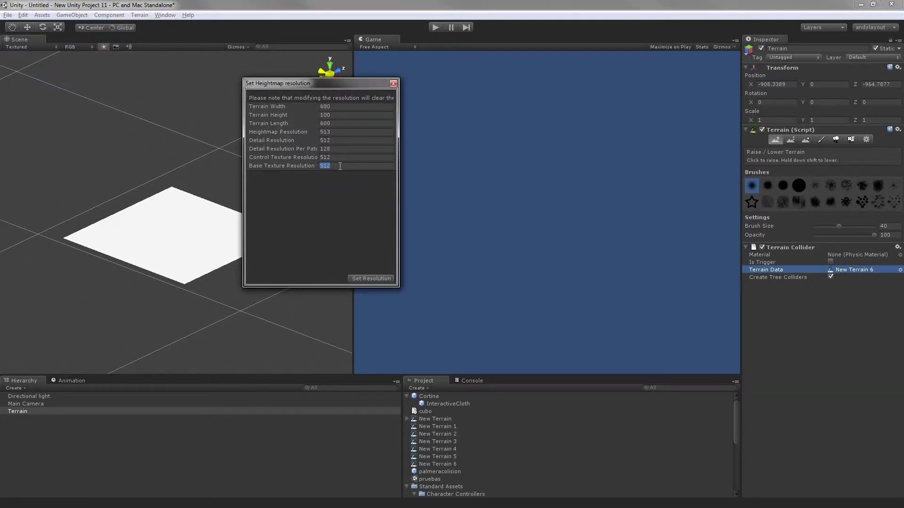
pyautogui.click(340, 131)
pyautogui.doubleClick(340, 131)
pyautogui.write('512')
pyautogui.click(337, 141)
pyautogui.click(343, 132)
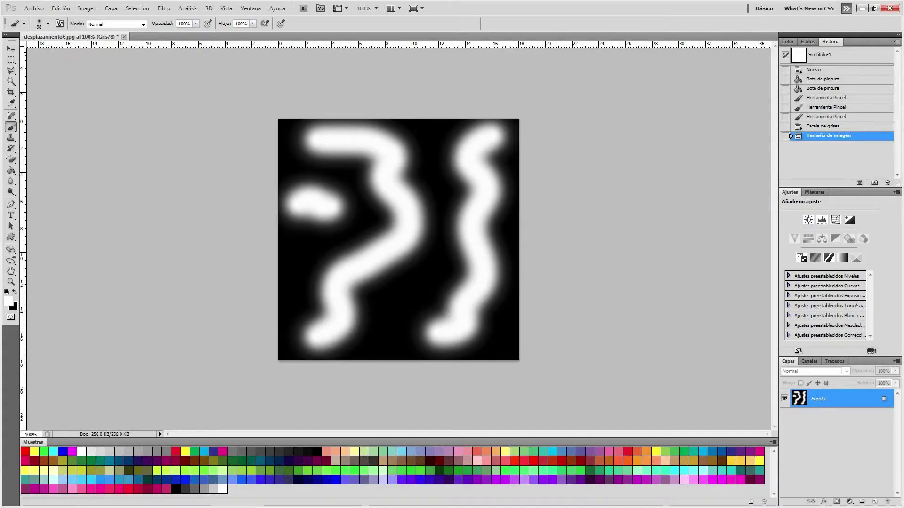
# Step: Switch to Photoshop and check the displacement image's pixel width, height and resolution
pyautogui.click(87, 8)
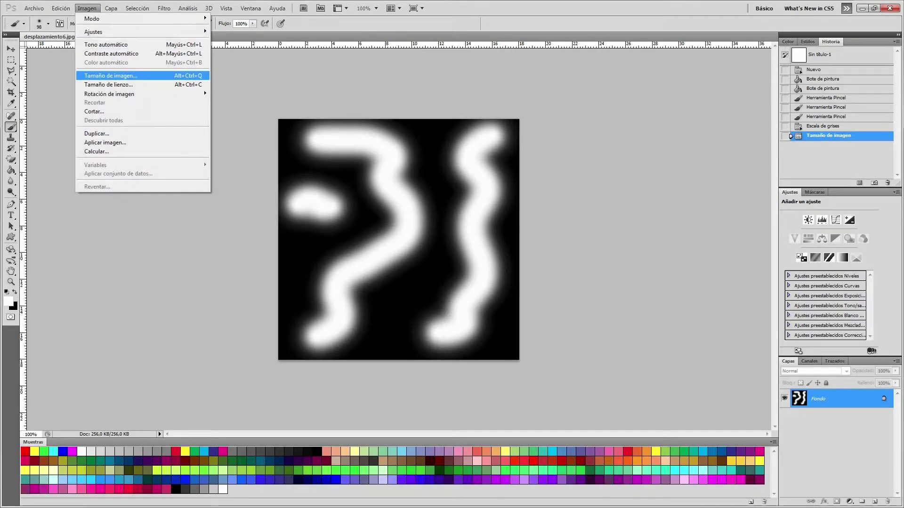
pyautogui.click(110, 75)
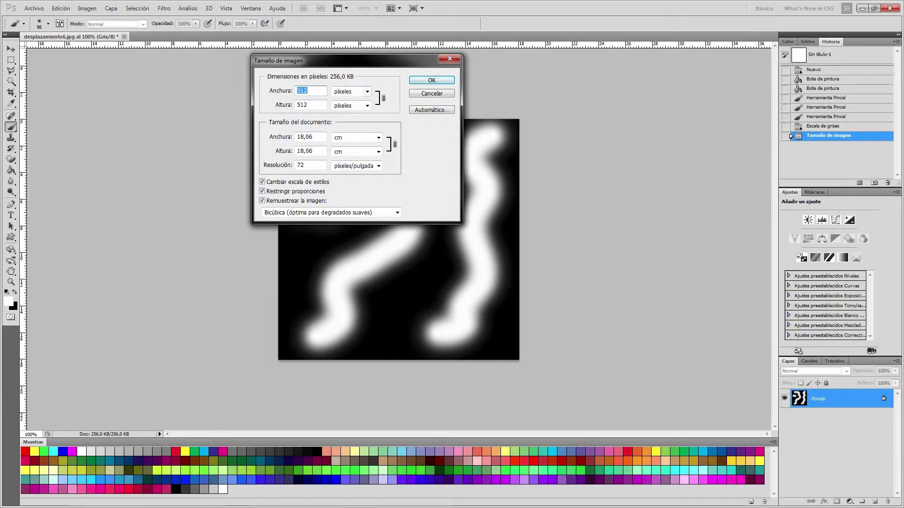
pyautogui.click(320, 94)
pyautogui.moveTo(311, 91); pyautogui.dragTo(296, 91)
pyautogui.doubleClick(300, 165)
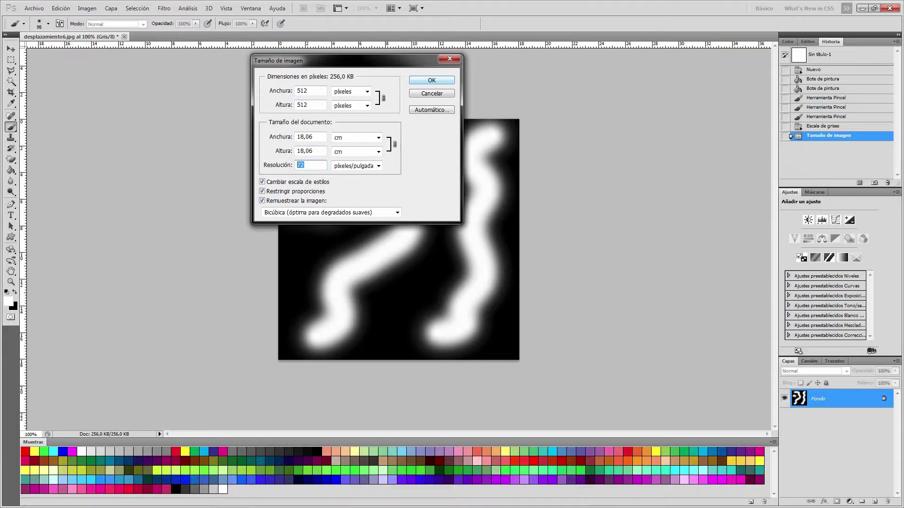
pyautogui.press('Return')
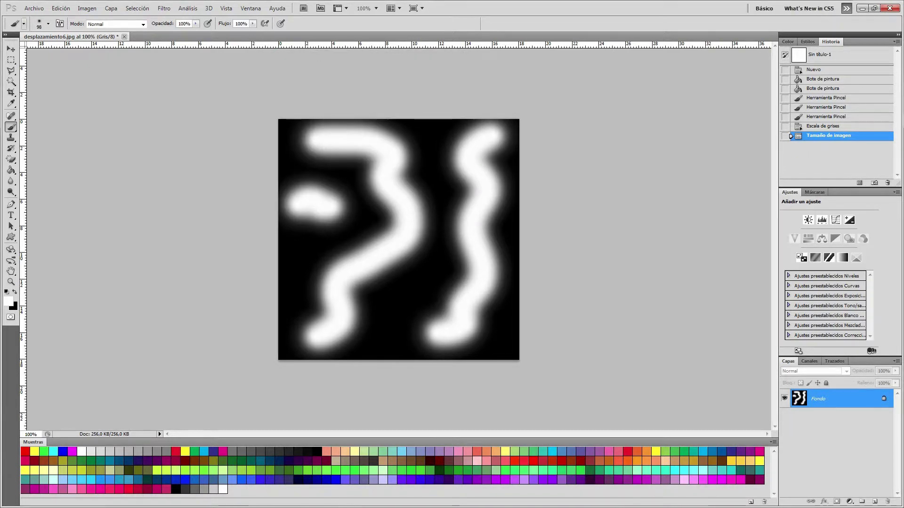
pyautogui.click(34, 8)
pyautogui.click(50, 152)
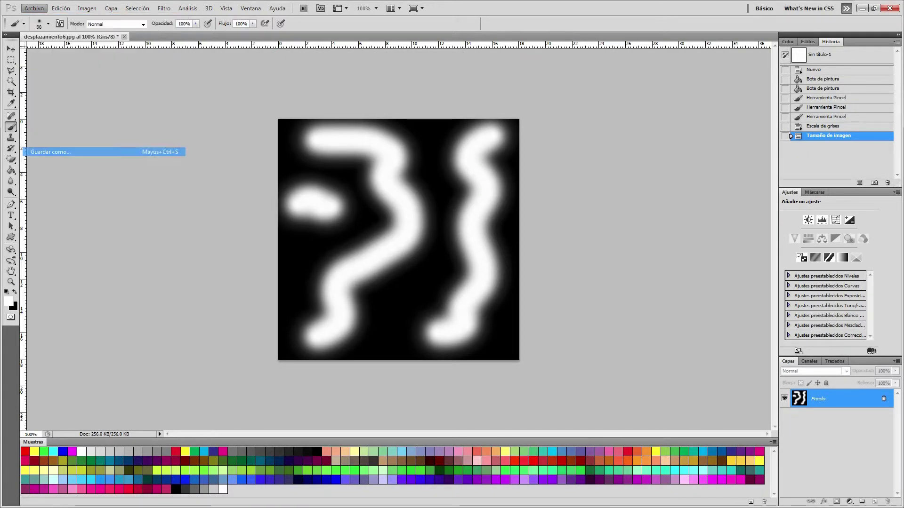
pyautogui.press('Tab')
pyautogui.hotkey('alt', 'Down')
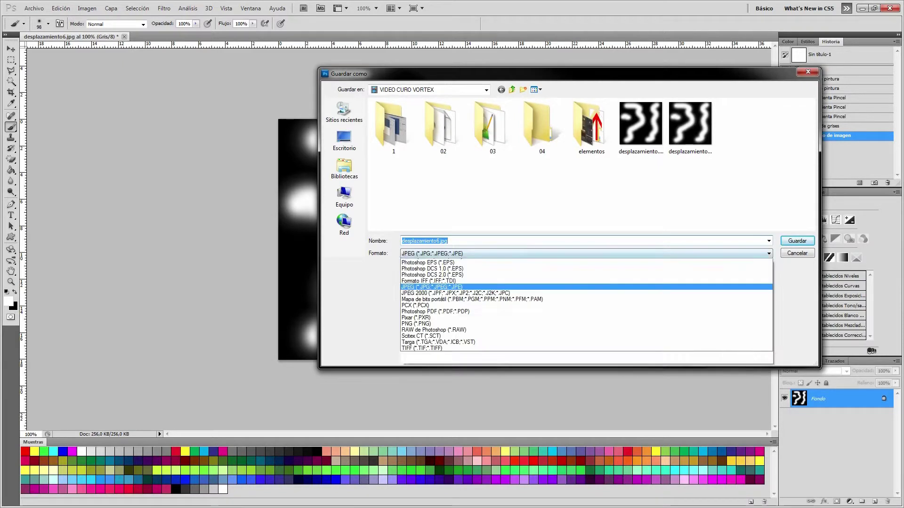
pyautogui.press('Escape')
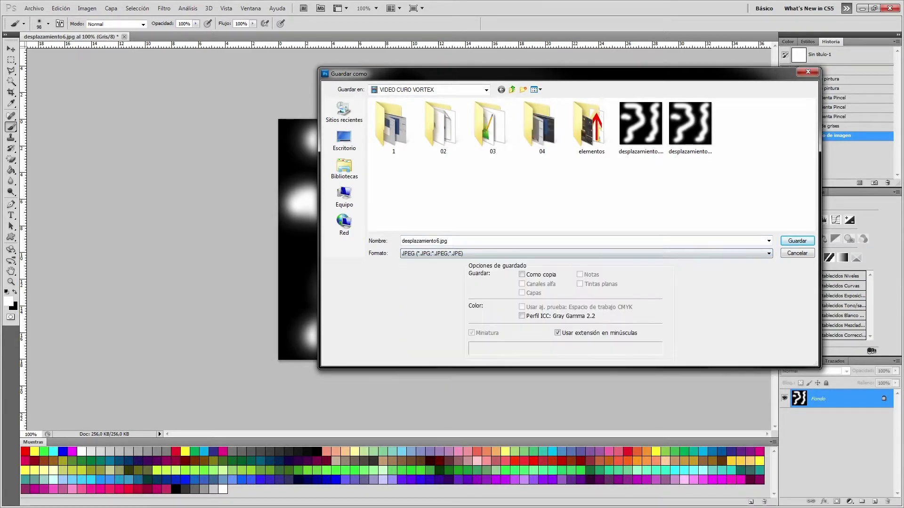
pyautogui.press('Escape')
# Step: Check that the displacement image's colour mode is Escala de grises
pyautogui.hotkey('alt', 'i')
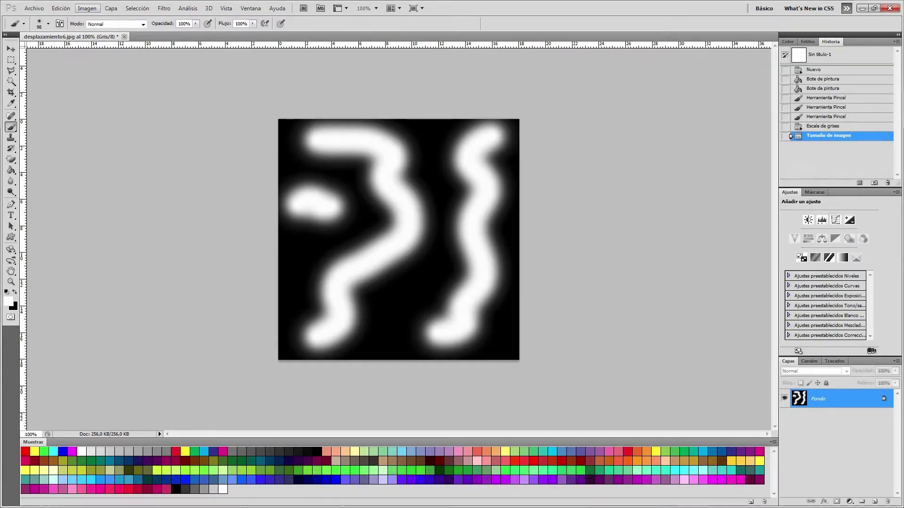
pyautogui.press('Right')
pyautogui.press('Down')
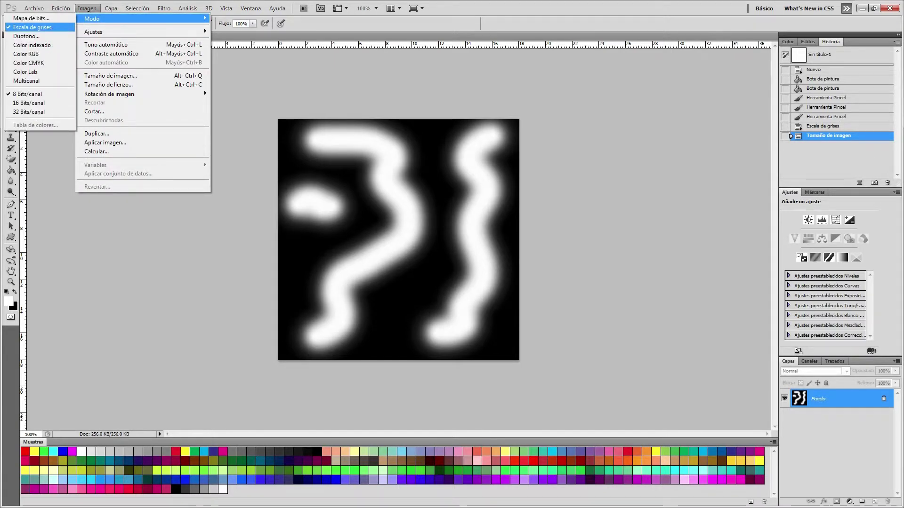
pyautogui.click(141, 226)
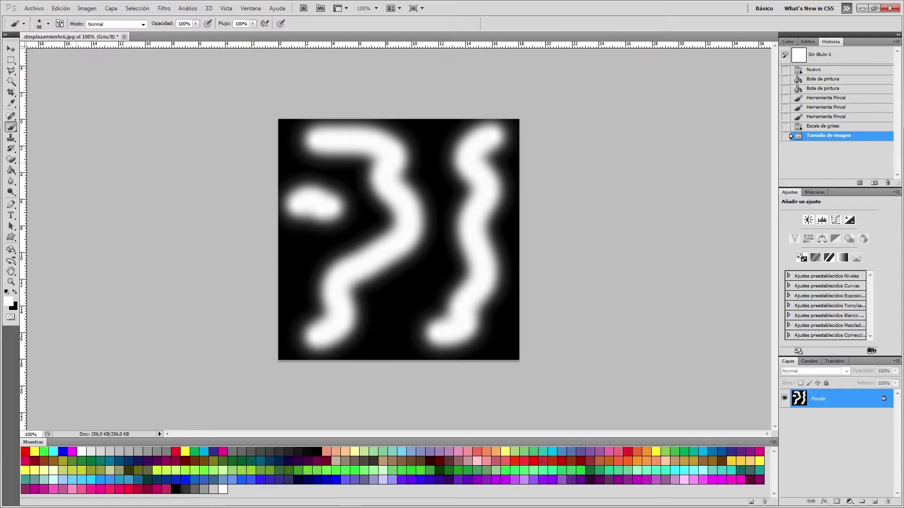
# Step: Save the displacement image in RAW de Photoshop format as desplazamiento6.raw in VIDEO CURO VORTEX, keeping the header at 0
pyautogui.click(34, 8)
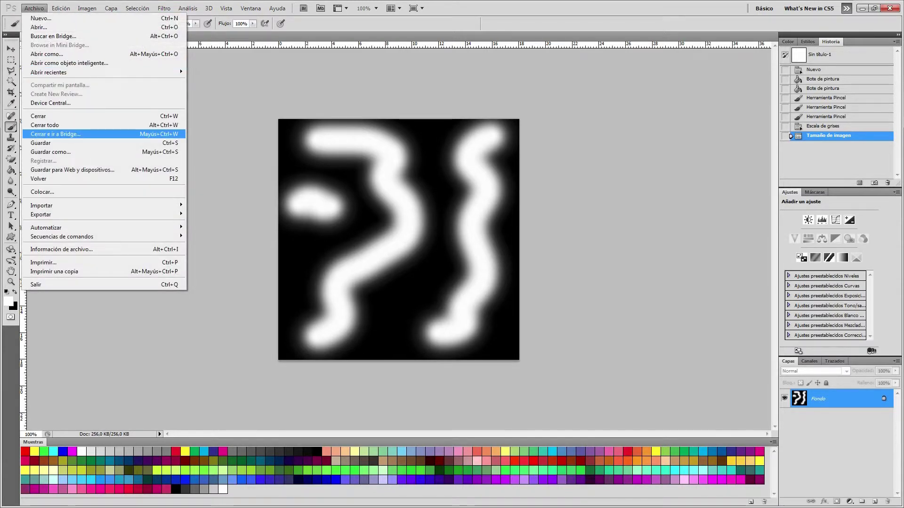
pyautogui.click(50, 151)
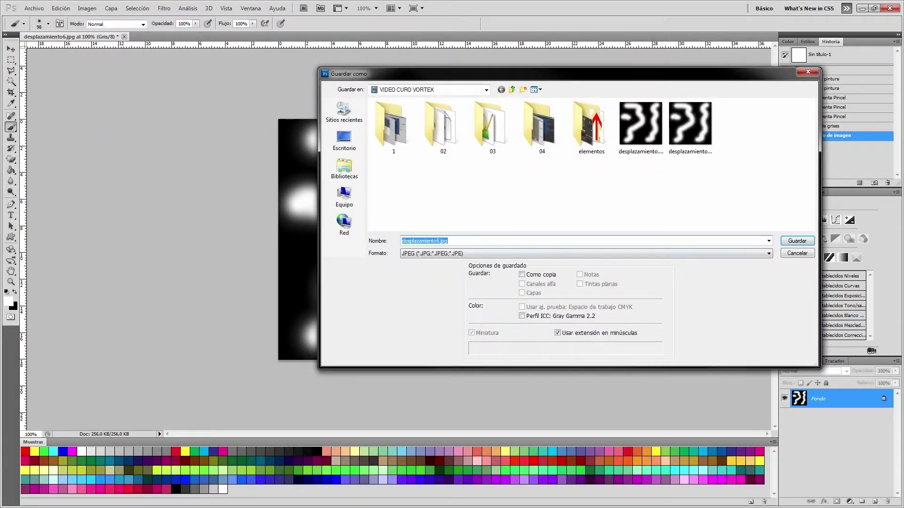
pyautogui.click(586, 254)
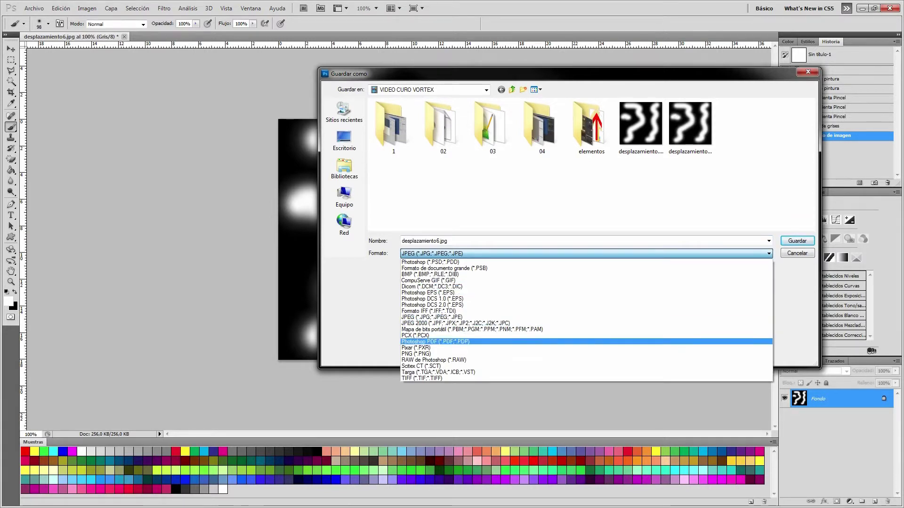
pyautogui.click(433, 360)
pyautogui.doubleClick(434, 240)
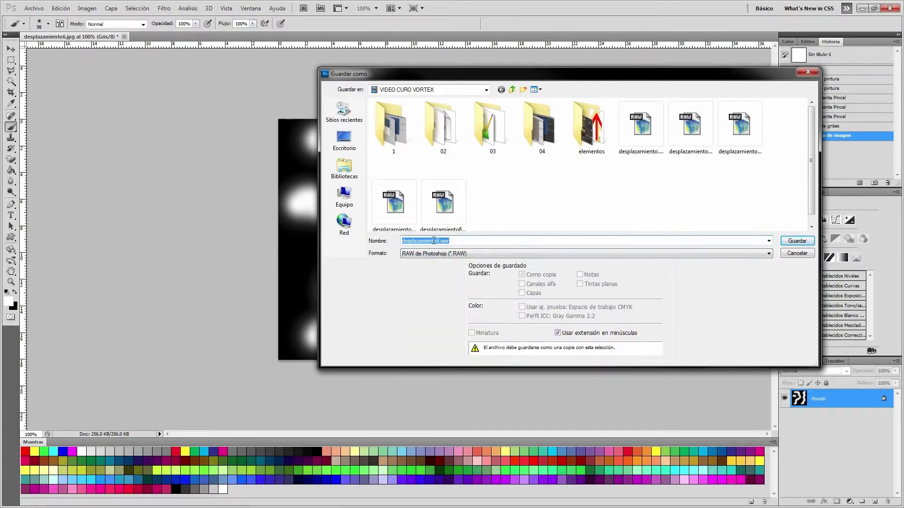
pyautogui.click(434, 241)
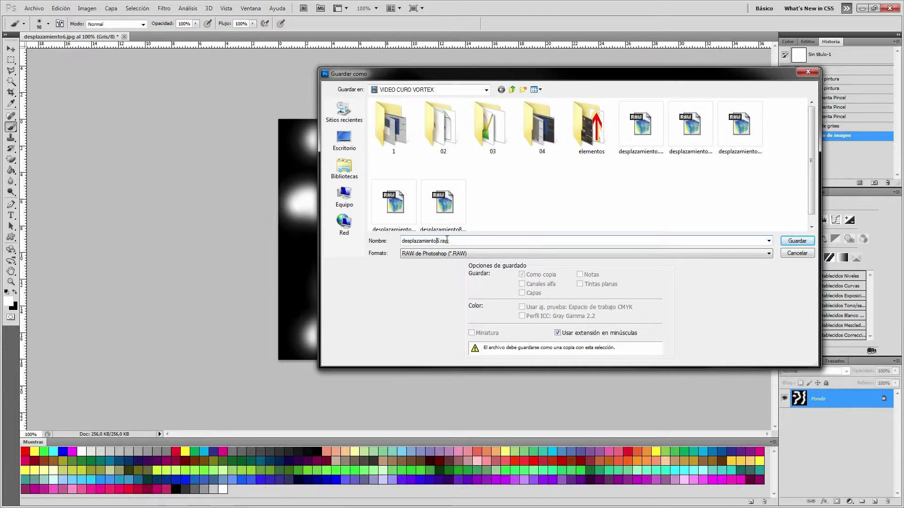
pyautogui.press('Return')
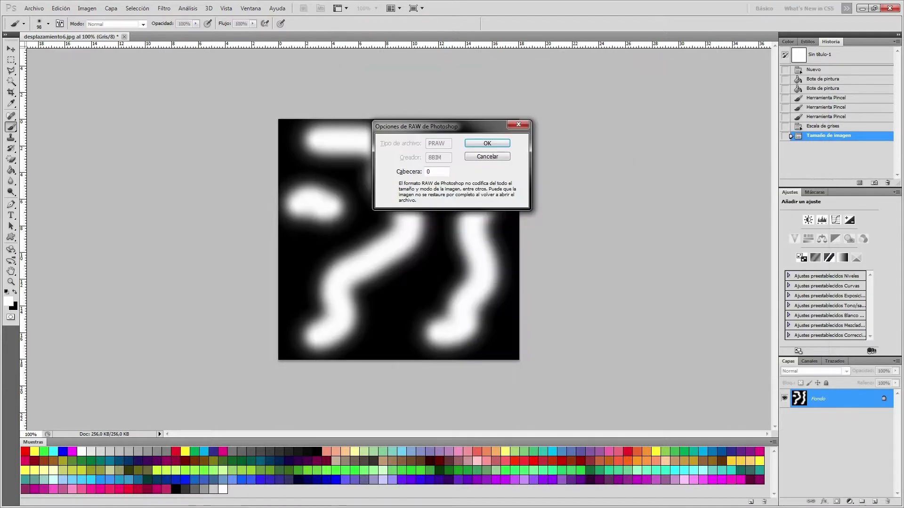
pyautogui.press('Return')
pyautogui.press('Return')
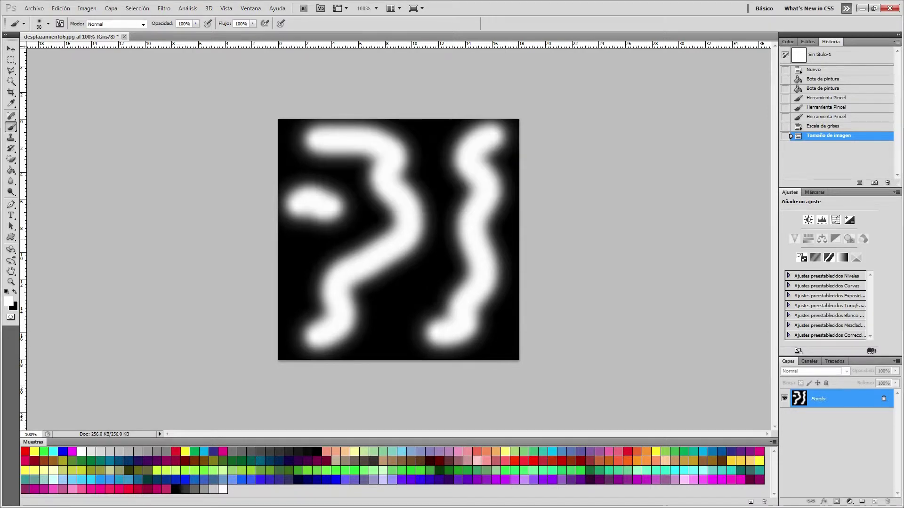
# Step: Switch to Unity and import desplazamiento9.raw from VIDEO CURO VORTEX as the terrain heightmap, keeping 8-bit depth and 512 × 512 size
pyautogui.click(862, 9)
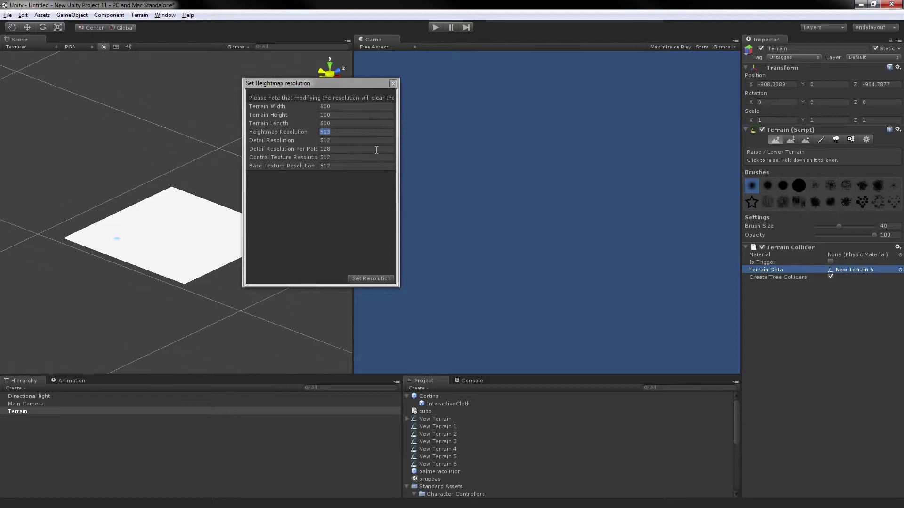
pyautogui.click(393, 83)
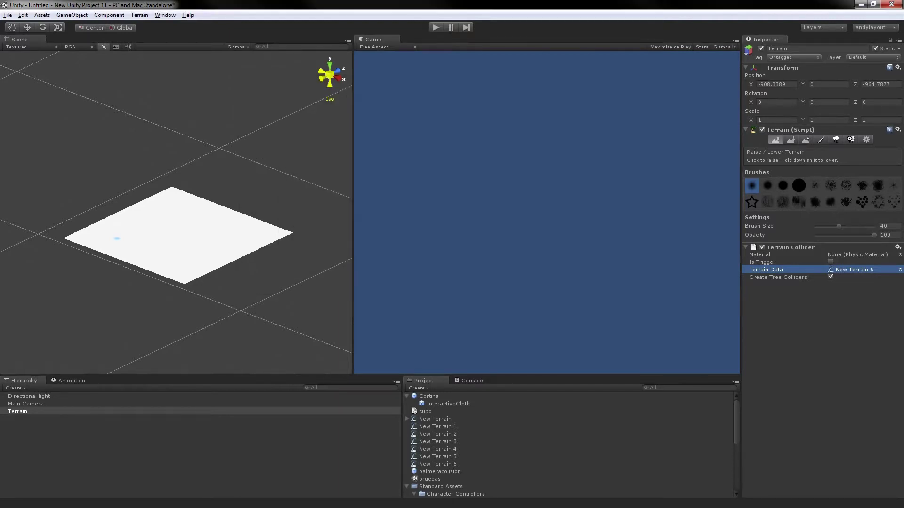
pyautogui.click(139, 14)
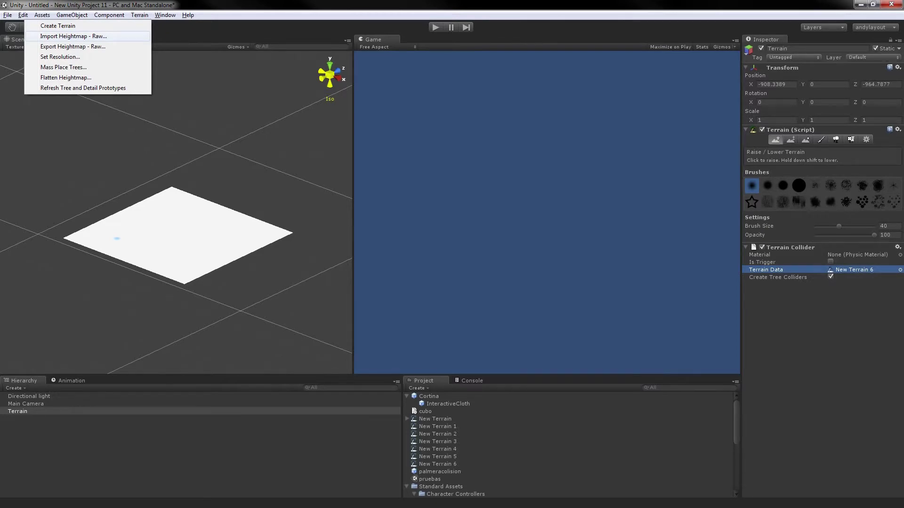
pyautogui.click(74, 35)
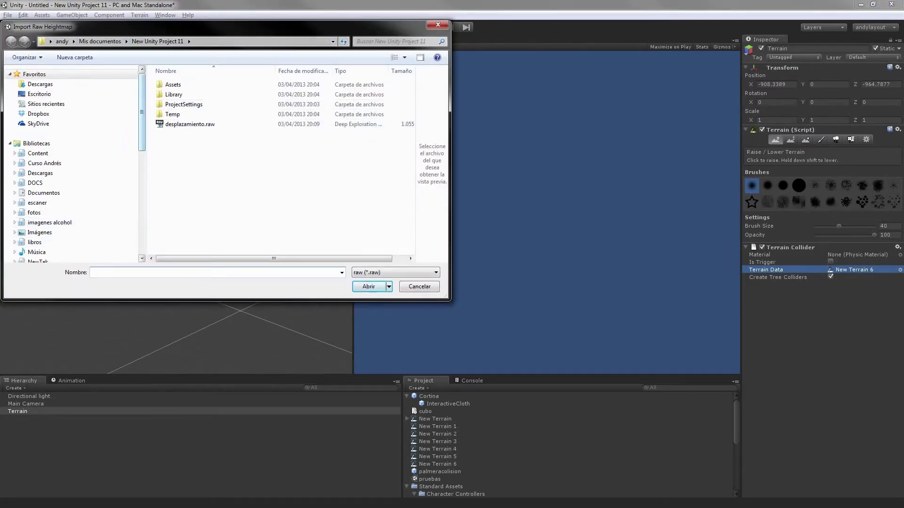
pyautogui.scroll(-5, 71, 242)
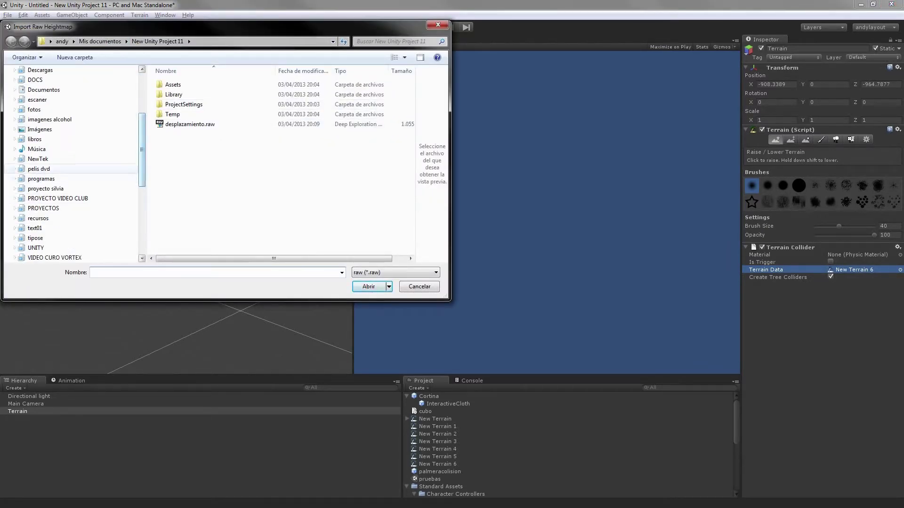
pyautogui.moveTo(134, 169); pyautogui.dragTo(139, 184)
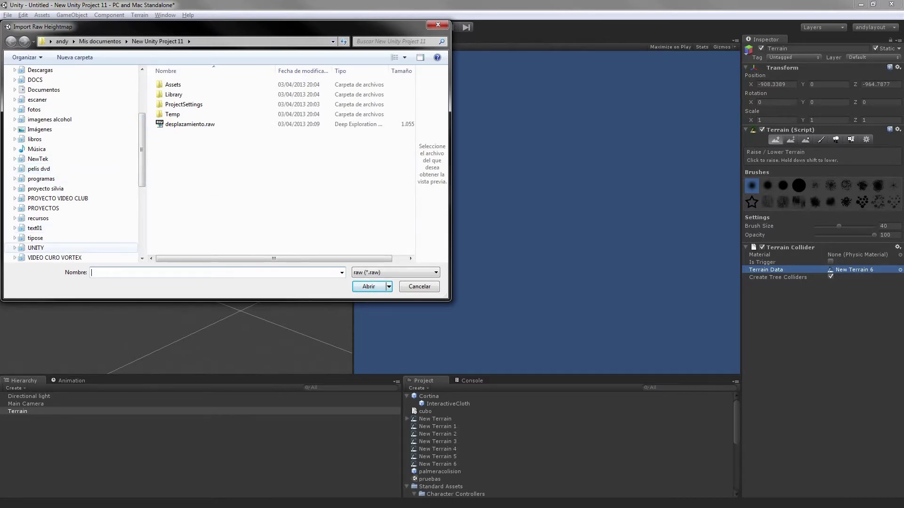
pyautogui.click(55, 258)
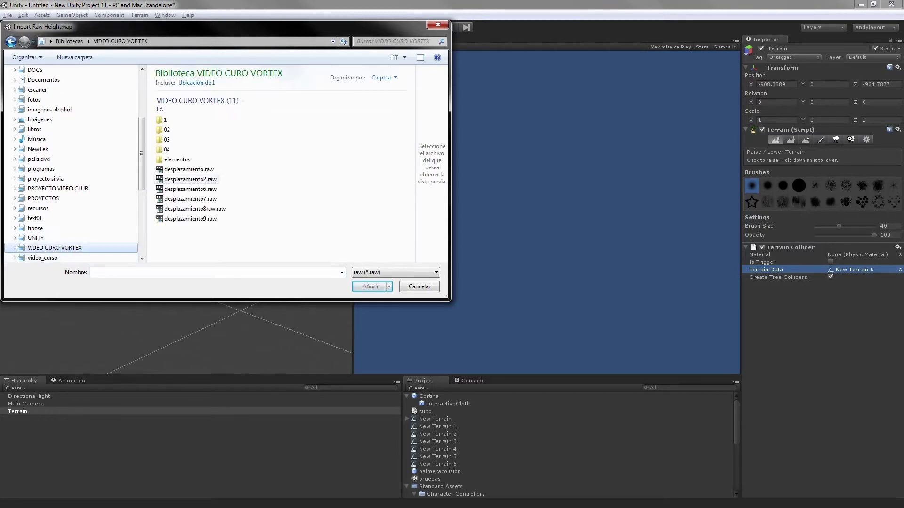
pyautogui.click(190, 219)
pyautogui.doubleClick(209, 217)
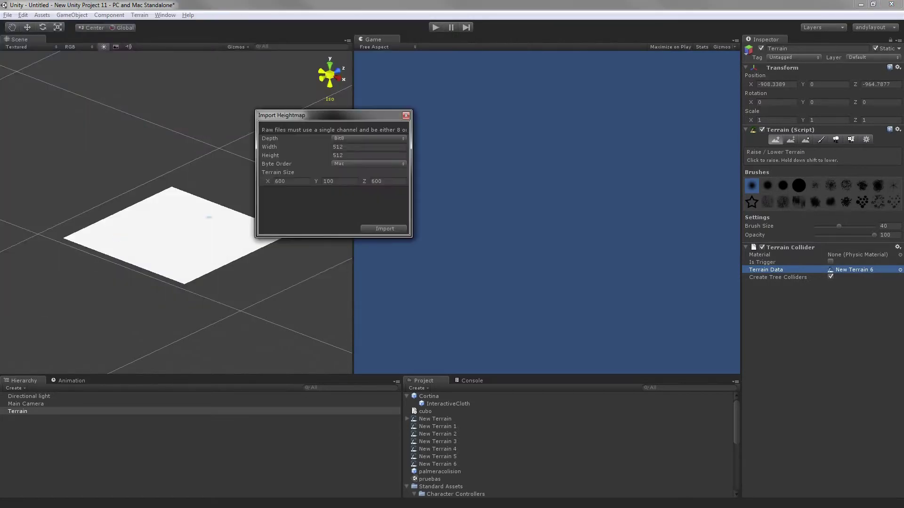
pyautogui.click(342, 181)
pyautogui.click(385, 229)
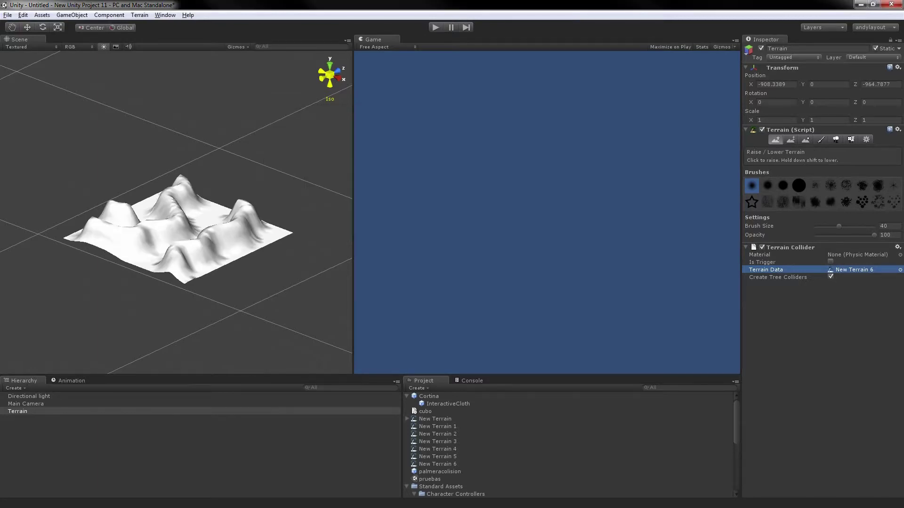
# Step: Inspect the imported relief from several angles and set the terrain height to 900
pyautogui.moveTo(201, 228)
pyautogui.keyDown('alt'); pyautogui.mouseDown()
pyautogui.moveTo(259, 306)
pyautogui.moveTo(260, 337)
pyautogui.moveTo(305, 355)
pyautogui.moveTo(250, 296)
pyautogui.mouseUp(); pyautogui.keyUp('alt')
pyautogui.scroll(15, 213, 210)
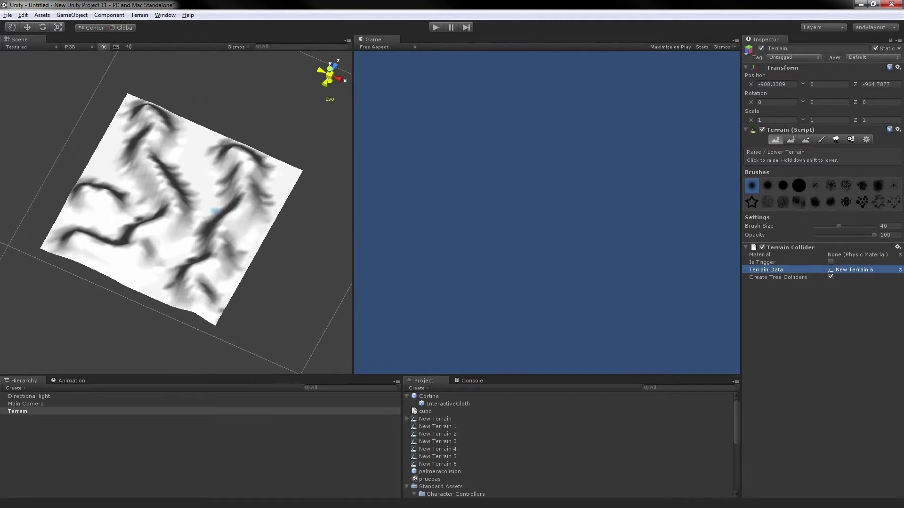
pyautogui.scroll(-12, 210, 208)
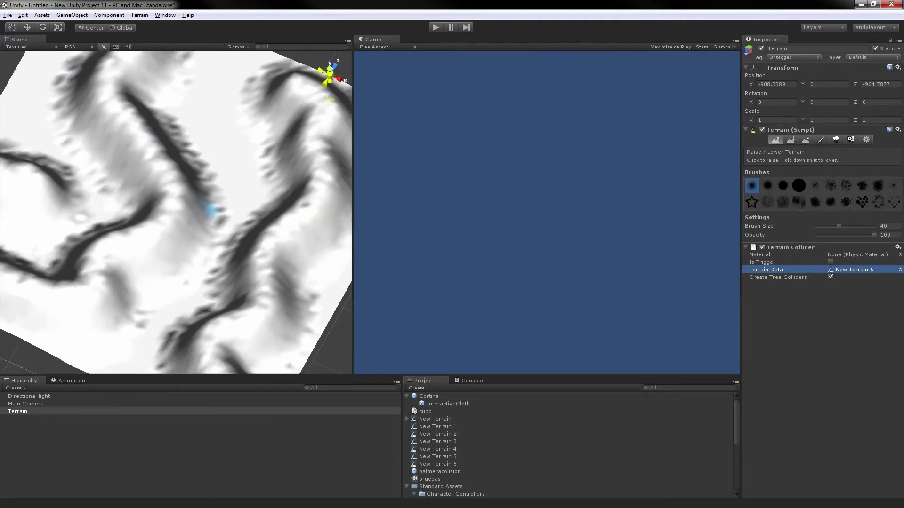
pyautogui.keyDown('alt'); pyautogui.moveTo(210, 208); pyautogui.dragTo(231, 270); pyautogui.keyUp('alt')
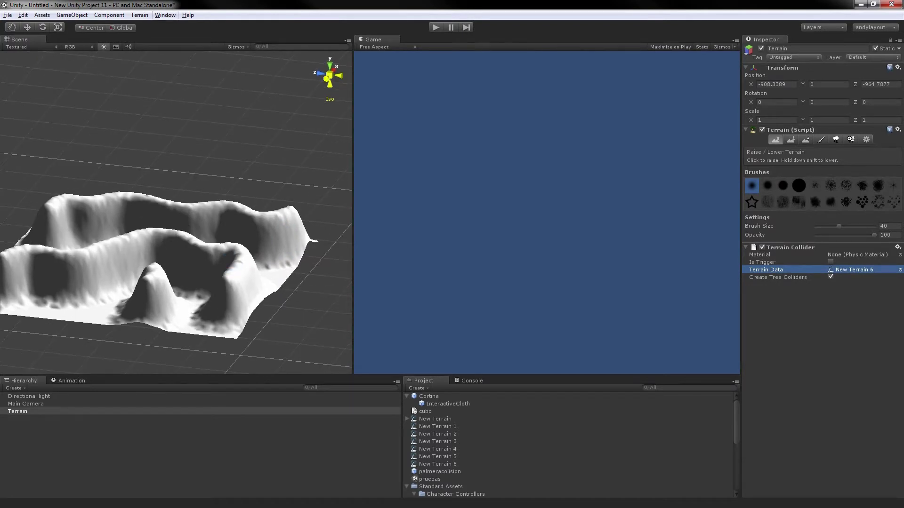
pyautogui.click(139, 15)
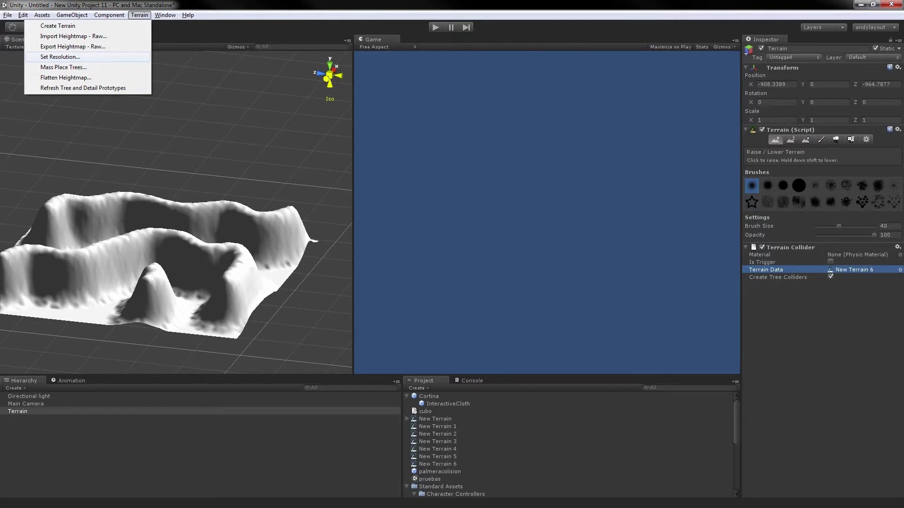
pyautogui.click(60, 57)
pyautogui.click(341, 115)
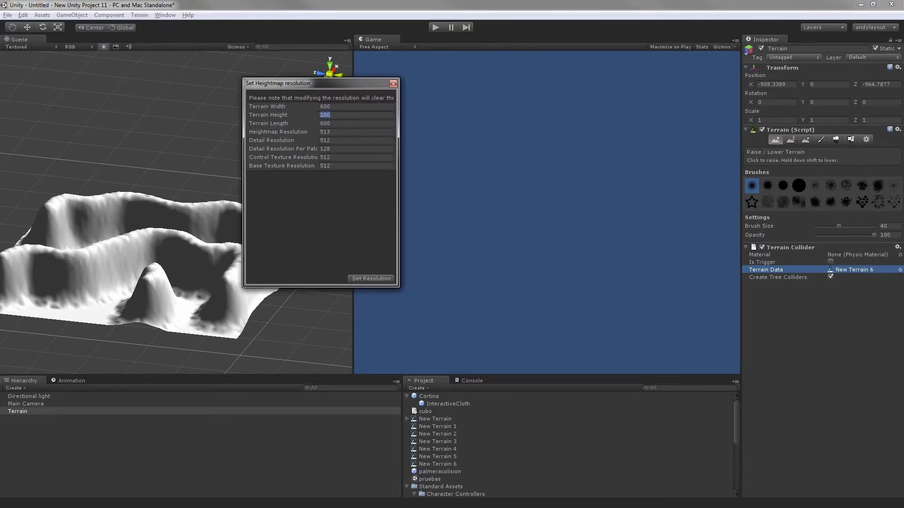
pyautogui.write('900')
pyautogui.click(371, 279)
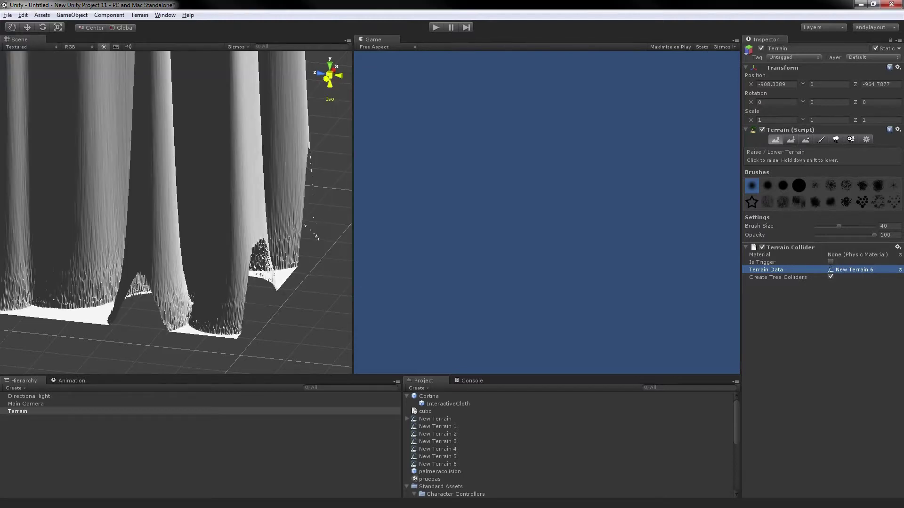
pyautogui.scroll(-10, 176, 213)
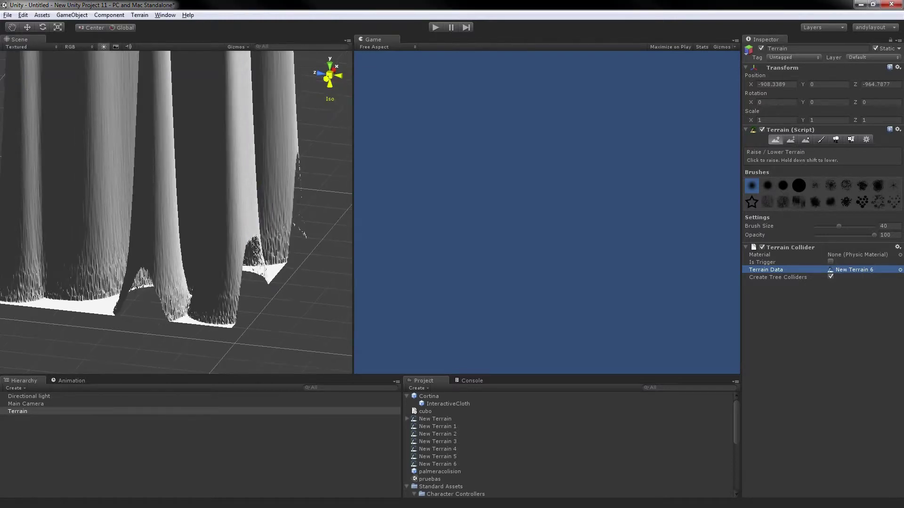
pyautogui.scroll(-3, 176, 213)
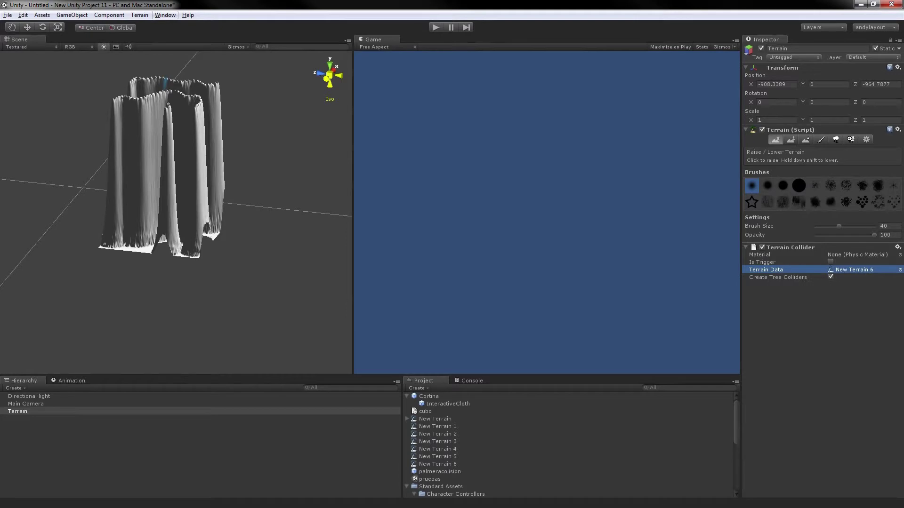
# Step: Set the terrain height to 100 and inspect the relief up close and from above
pyautogui.click(140, 15)
pyautogui.click(118, 59)
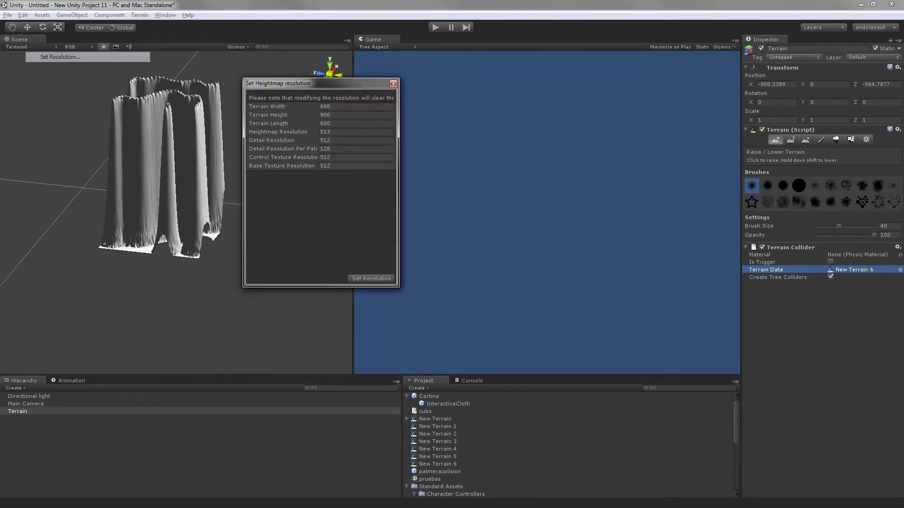
pyautogui.click(332, 117)
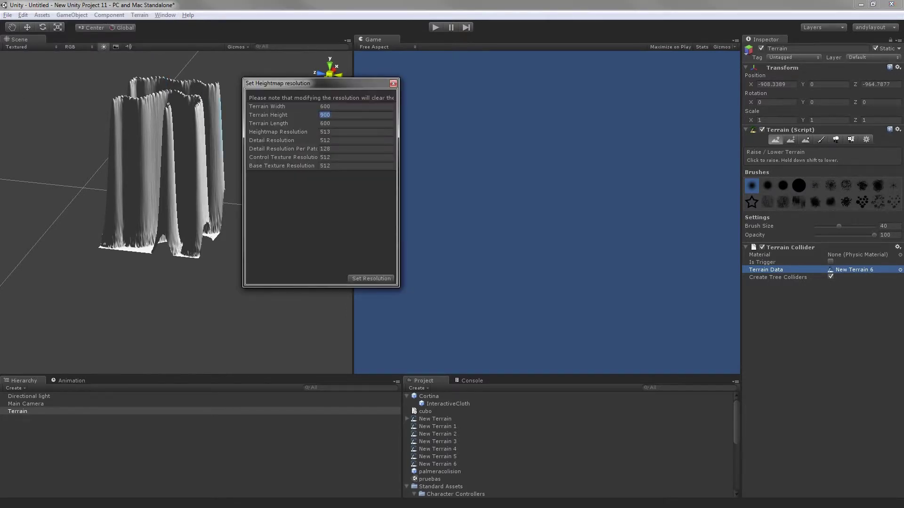
pyautogui.write('100')
pyautogui.click(370, 278)
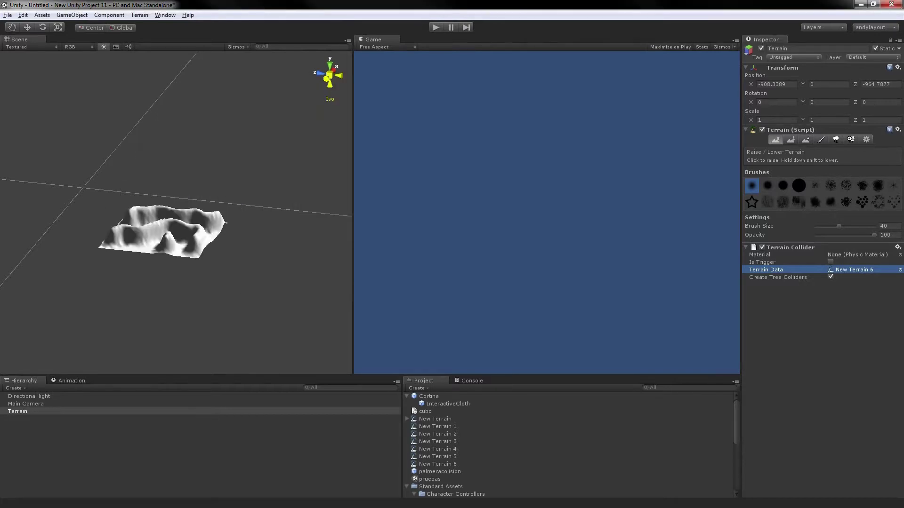
pyautogui.press('alt')
pyautogui.scroll(15, 197, 271)
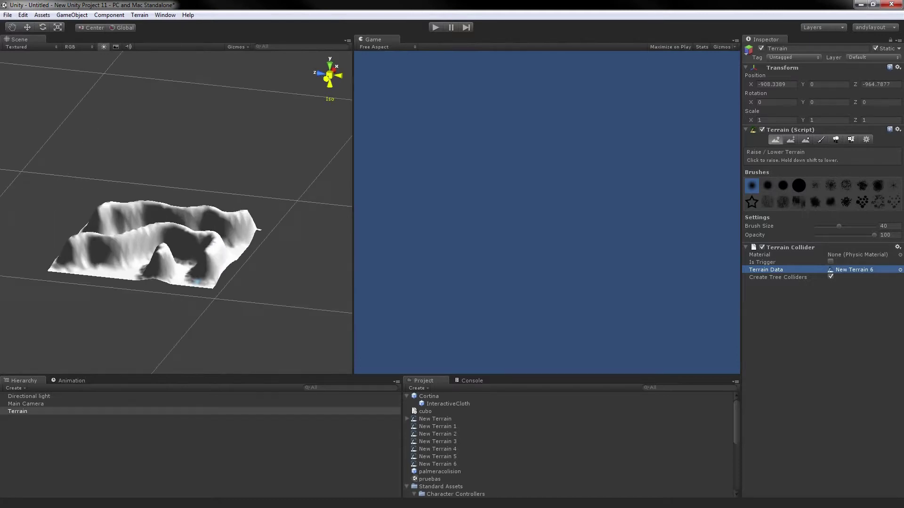
pyautogui.keyDown('alt'); pyautogui.moveTo(197, 287); pyautogui.dragTo(310, 327); pyautogui.keyUp('alt')
pyautogui.keyDown('alt'); pyautogui.moveTo(151, 283); pyautogui.dragTo(186, 320); pyautogui.keyUp('alt')
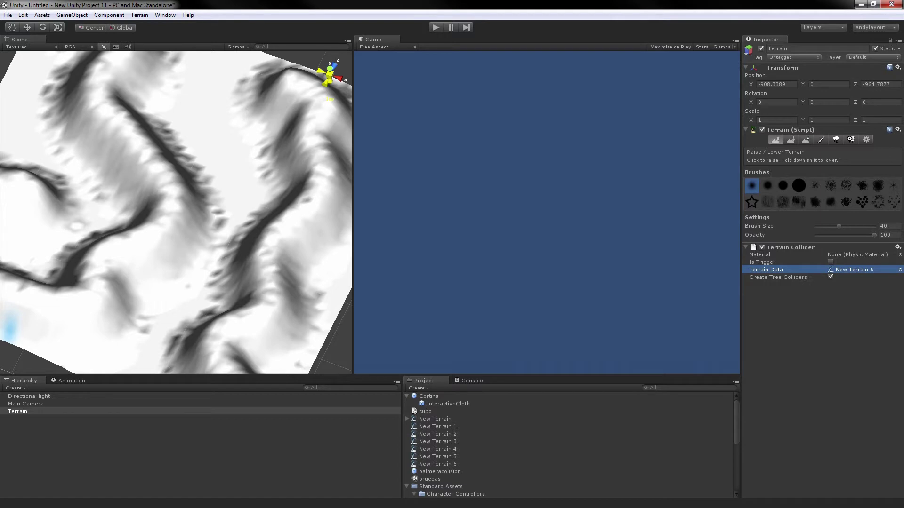
# Step: Switch to Photoshop and open the image 10.jpg from the rec folder
pyautogui.hotkey('alt', 'Tab')
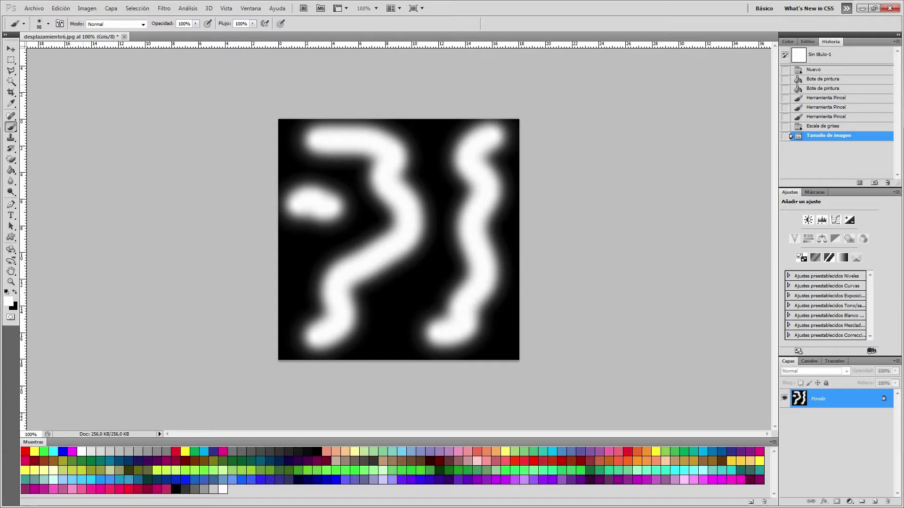
pyautogui.hotkey('ctrl', 'o')
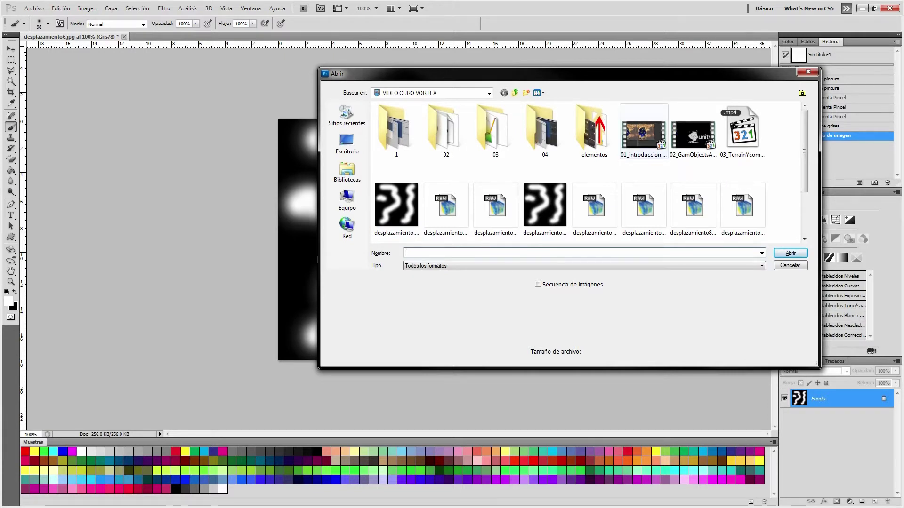
pyautogui.click(347, 172)
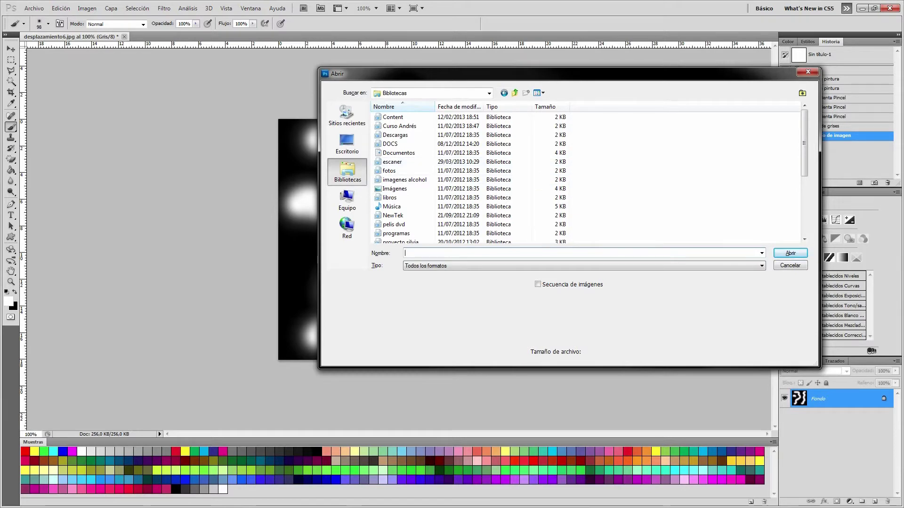
pyautogui.press('Escape')
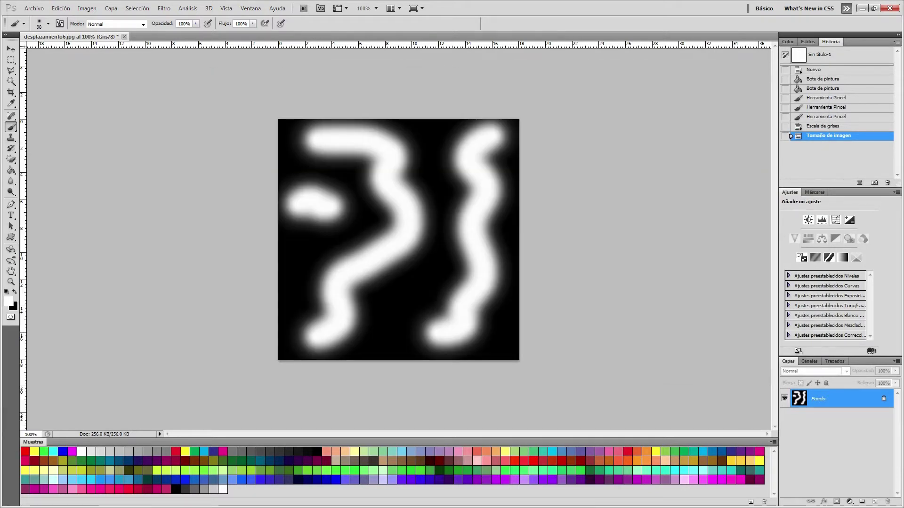
pyautogui.hotkey('ctrl', 'o')
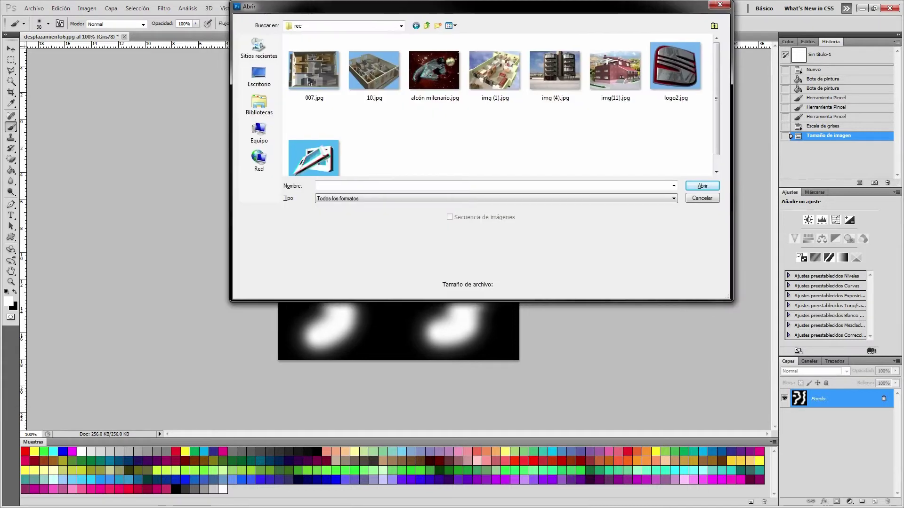
pyautogui.click(427, 134)
pyautogui.doubleClick(366, 134)
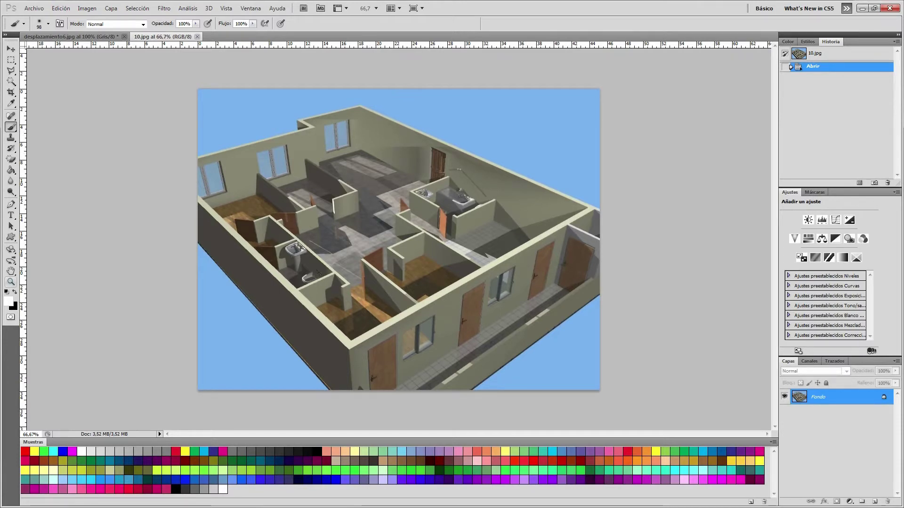
# Step: Erase the three blue background areas around the building with the Magic Eraser at tolerance 10, and show the image's channels
pyautogui.click(11, 160)
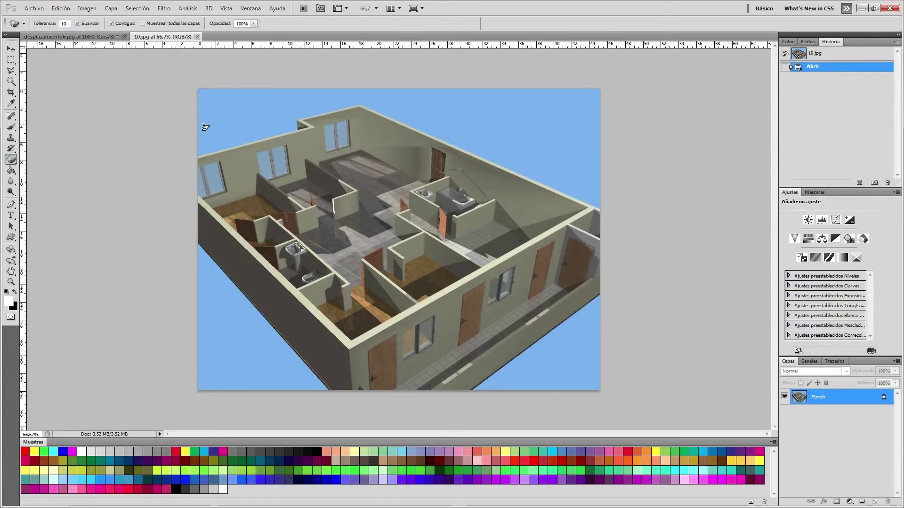
pyautogui.click(216, 123)
pyautogui.click(210, 350)
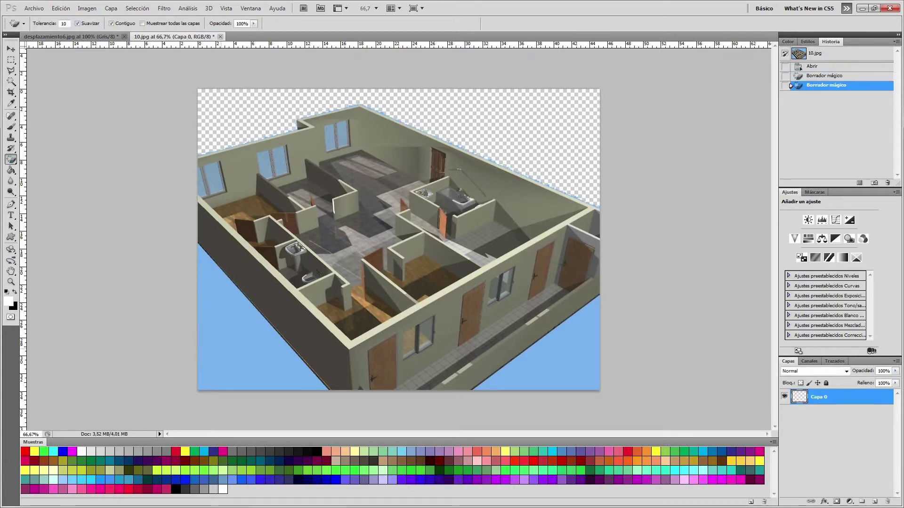
pyautogui.click(541, 366)
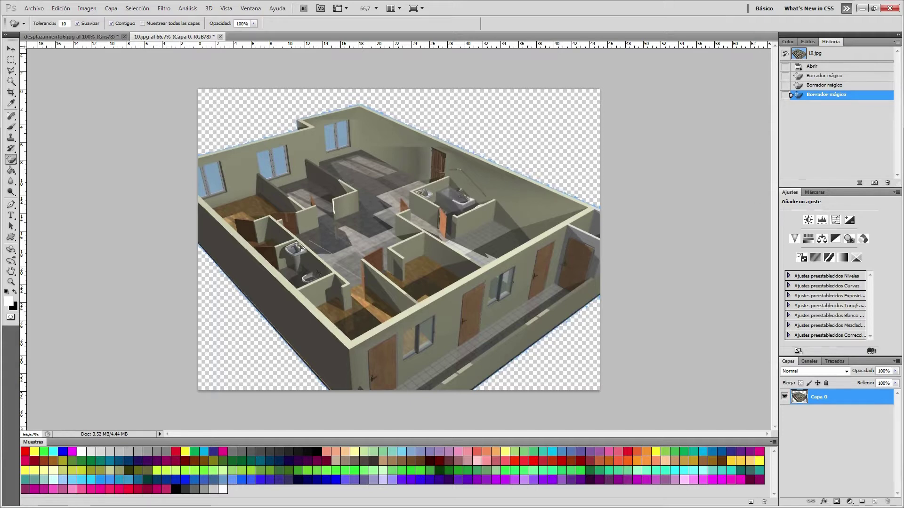
pyautogui.click(809, 361)
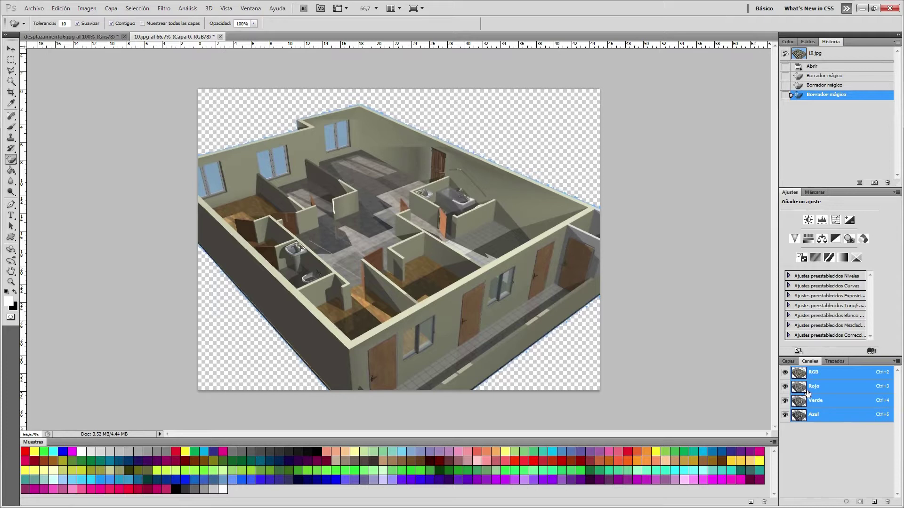
# Step: Undo the three Magic Eraser deletions of the blue background
pyautogui.hotkey('ctrl', 'alt', 'z')
pyautogui.hotkey('ctrl', 'alt', 'z')
pyautogui.hotkey('ctrl', 'alt', 'z')
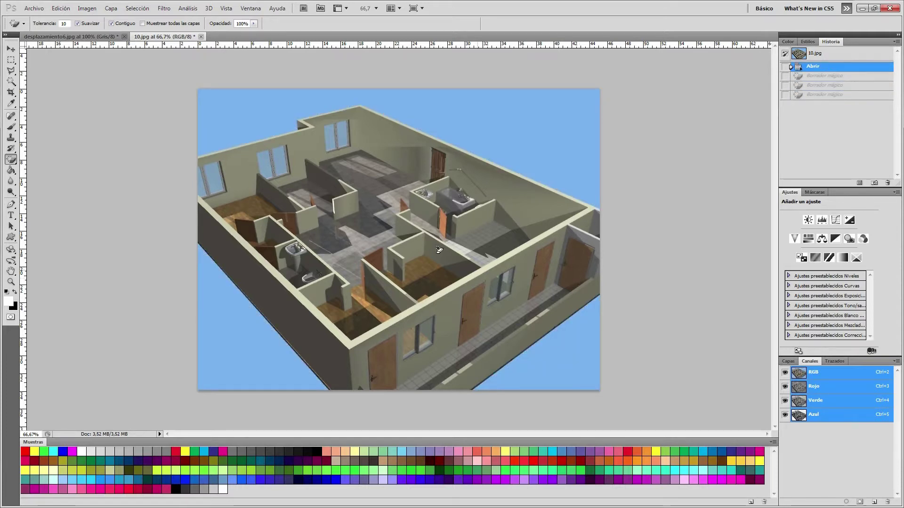
# Step: Activate the Magic Wand and add a new alpha channel to the building image
pyautogui.click(11, 81)
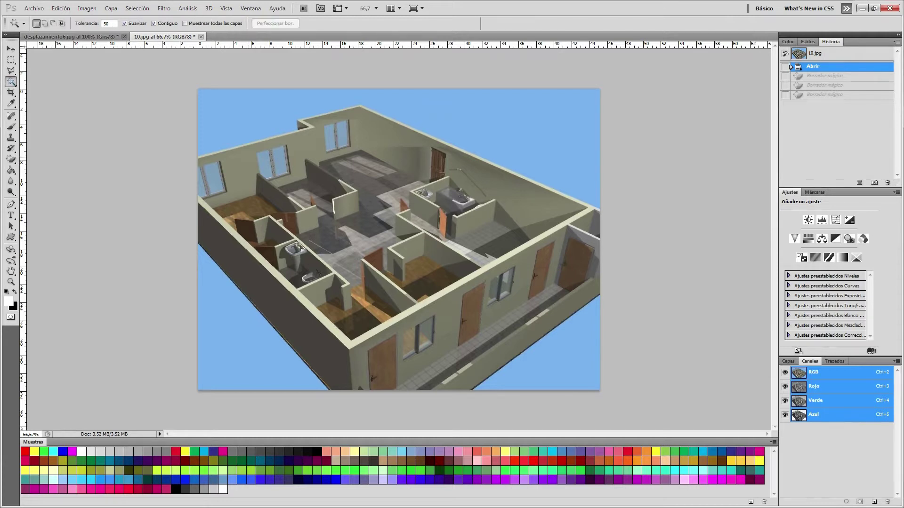
pyautogui.click(874, 502)
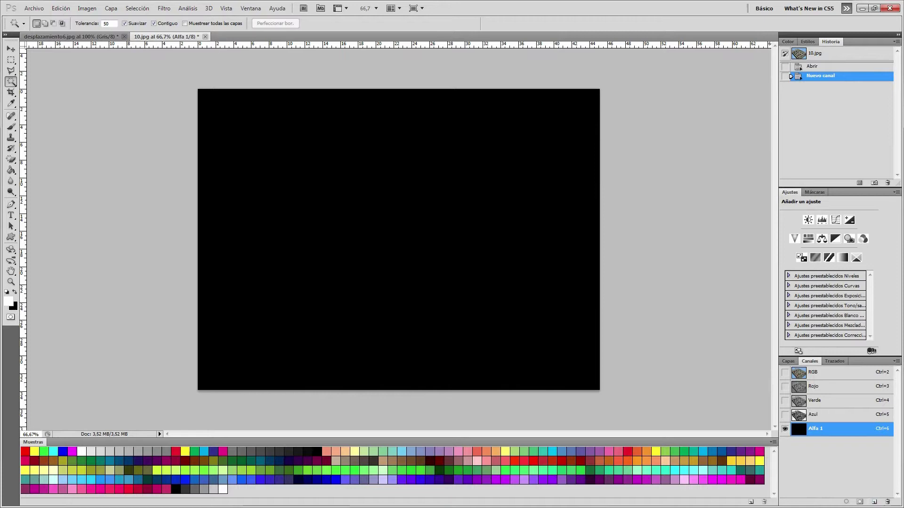
# Step: Show the RGB channels together with Alfa 1 and brush white over the central rooms of the building in the alpha channel
pyautogui.click(784, 373)
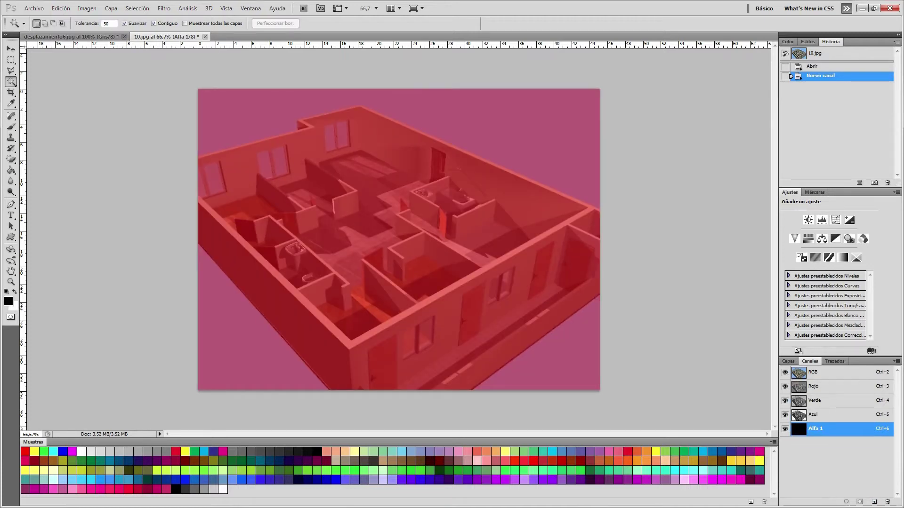
pyautogui.press('x')
pyautogui.press('g')
pyautogui.press('b')
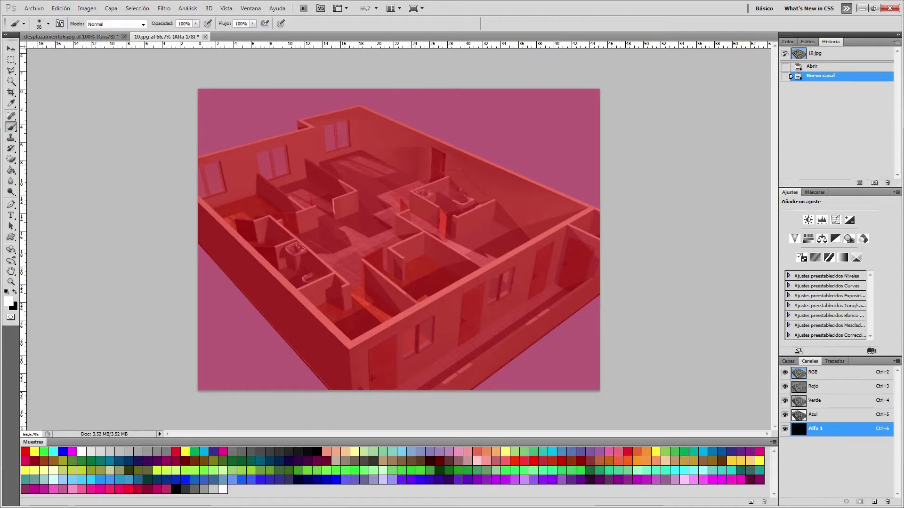
pyautogui.moveTo(282, 188)
pyautogui.mouseDown()
pyautogui.moveTo(391, 151)
pyautogui.moveTo(330, 188)
pyautogui.moveTo(311, 212)
pyautogui.moveTo(348, 240)
pyautogui.moveTo(430, 202)
pyautogui.moveTo(414, 250)
pyautogui.moveTo(388, 263)
pyautogui.moveTo(363, 299)
pyautogui.moveTo(456, 282)
pyautogui.moveTo(400, 330)
pyautogui.mouseUp()
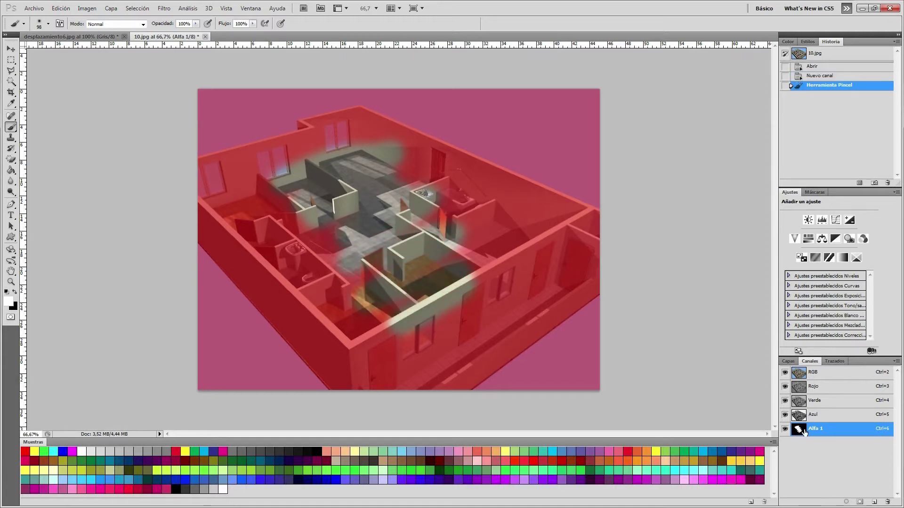
# Step: Enlarge the channel thumbnails to the largest size and extend the white brushwork on Alfa 1 over more rooms and the front wall
pyautogui.click(896, 361)
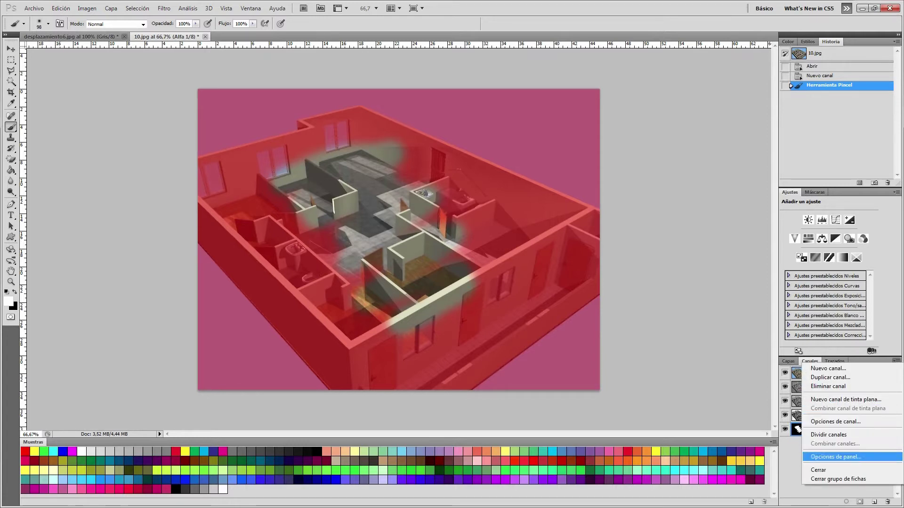
pyautogui.click(836, 457)
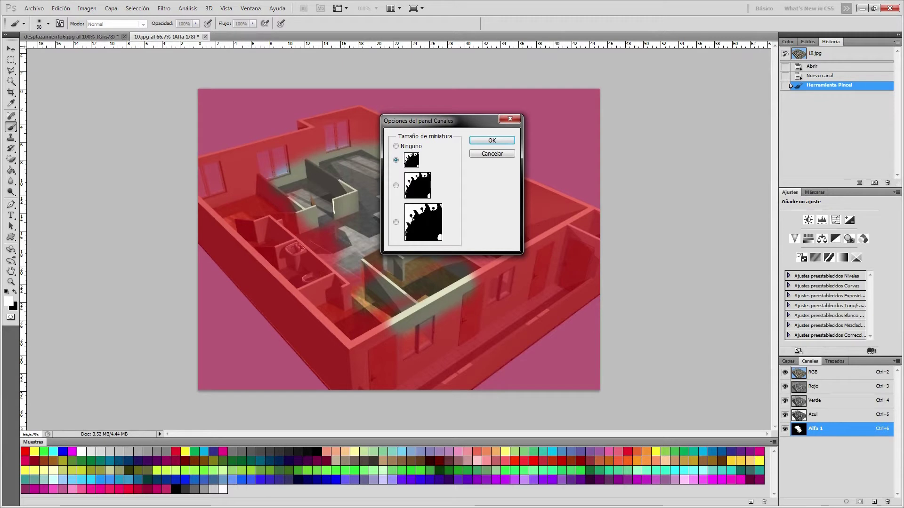
pyautogui.press('Return')
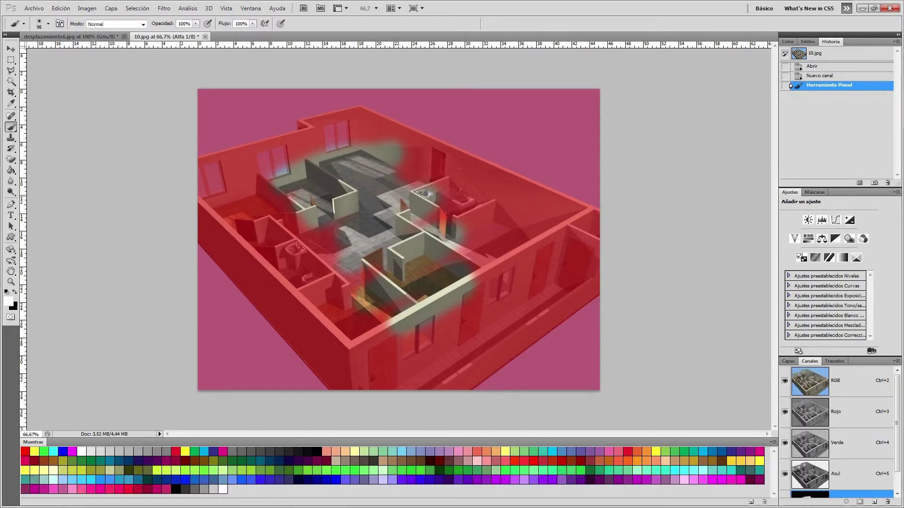
pyautogui.moveTo(856, 494); pyautogui.dragTo(859, 503)
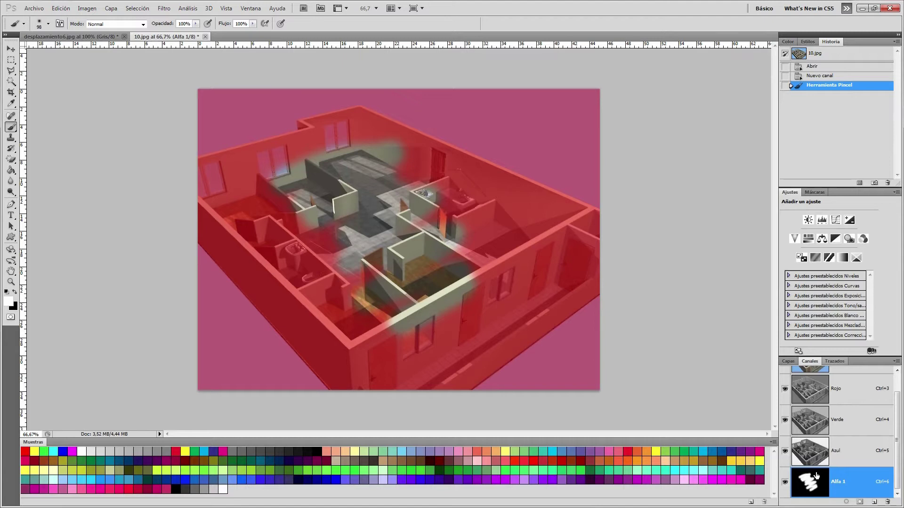
pyautogui.moveTo(474, 276)
pyautogui.mouseDown()
pyautogui.moveTo(494, 266)
pyautogui.moveTo(506, 282)
pyautogui.moveTo(471, 310)
pyautogui.moveTo(525, 255)
pyautogui.moveTo(466, 218)
pyautogui.moveTo(426, 219)
pyautogui.moveTo(327, 278)
pyautogui.moveTo(348, 301)
pyautogui.moveTo(273, 226)
pyautogui.moveTo(334, 320)
pyautogui.moveTo(376, 329)
pyautogui.mouseUp()
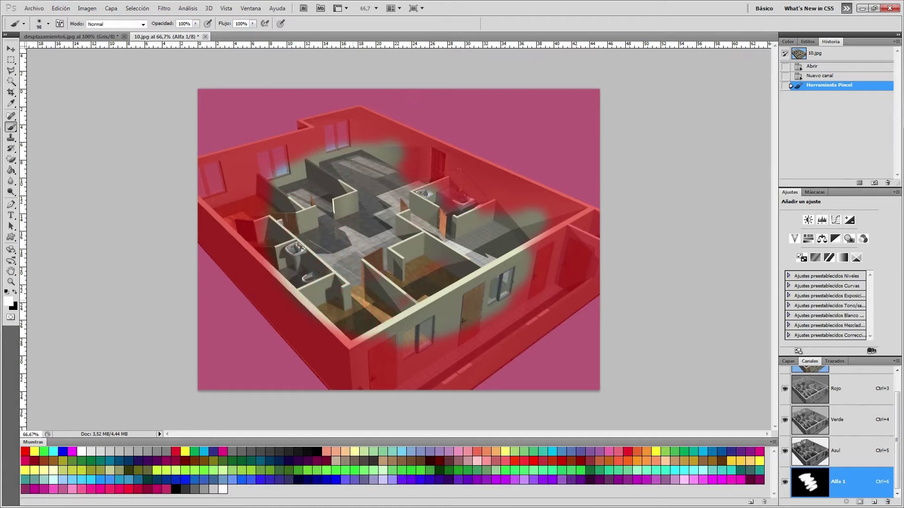
# Step: Save the image as the Targa file 10.tga with alpha channels in the VIDEO CURO VORTEX library
pyautogui.click(34, 8)
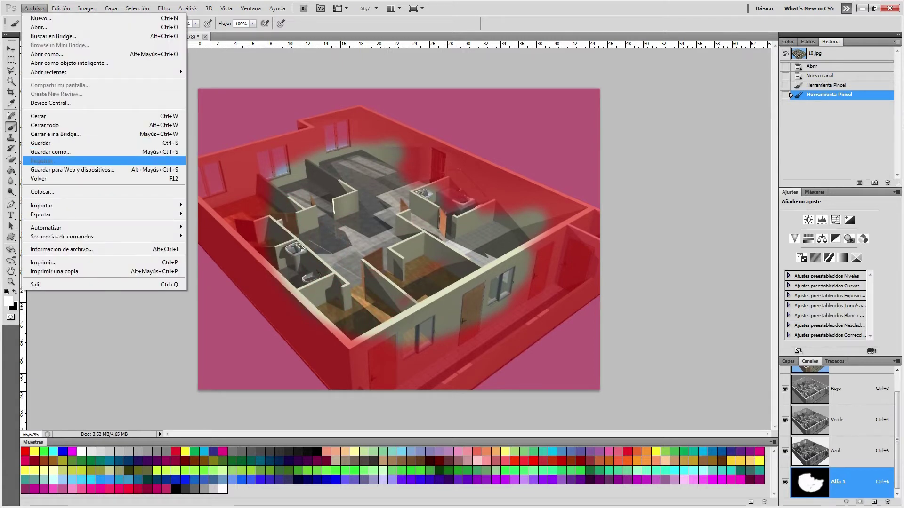
pyautogui.click(50, 152)
pyautogui.click(489, 251)
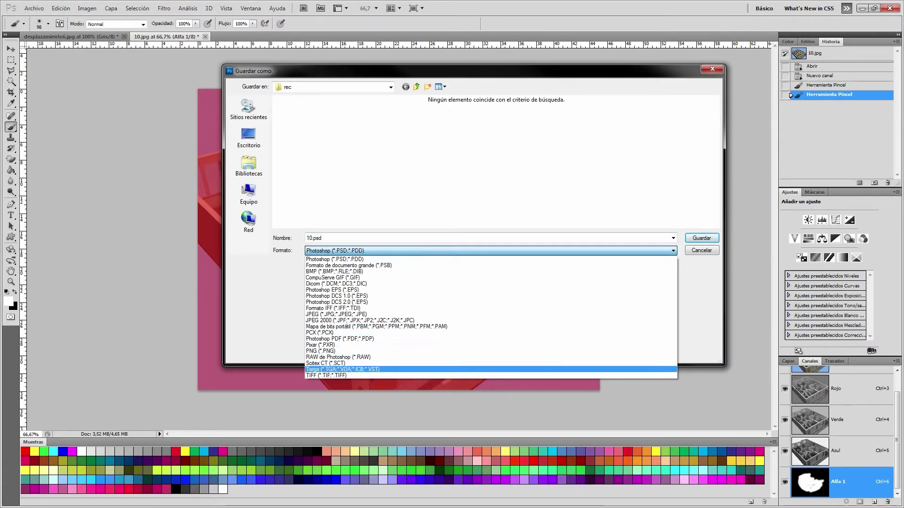
pyautogui.click(342, 370)
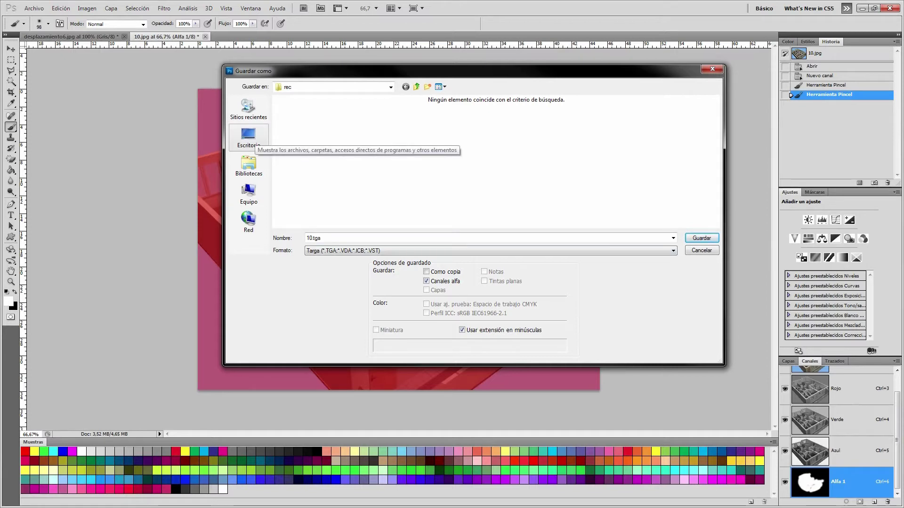
pyautogui.click(249, 164)
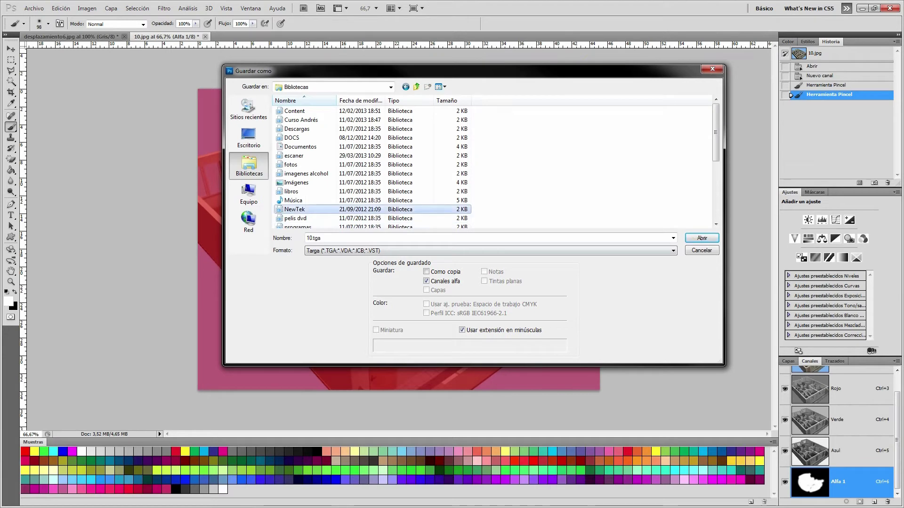
pyautogui.scroll(-2, 320, 193)
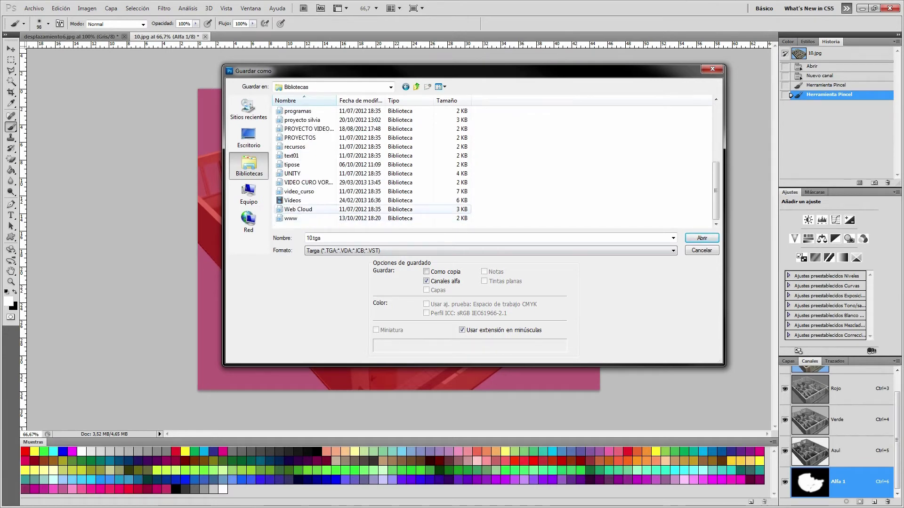
pyautogui.click(321, 182)
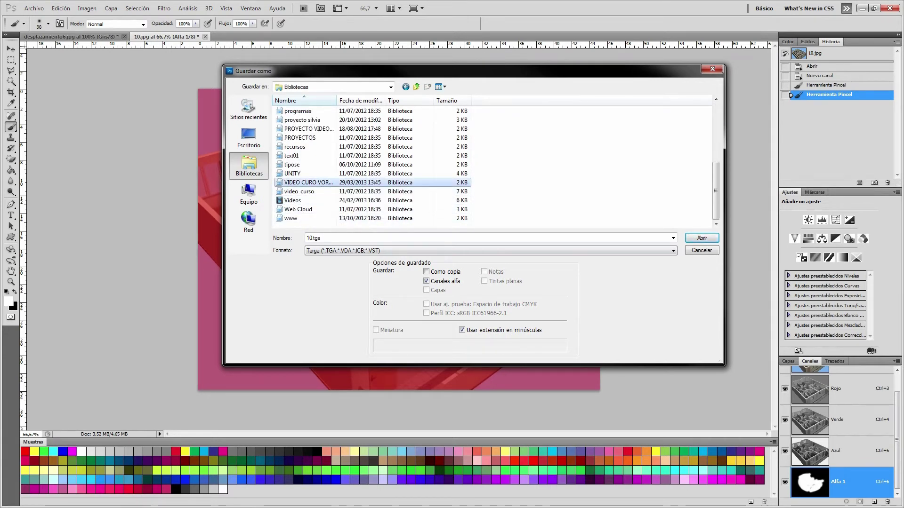
pyautogui.press('Return')
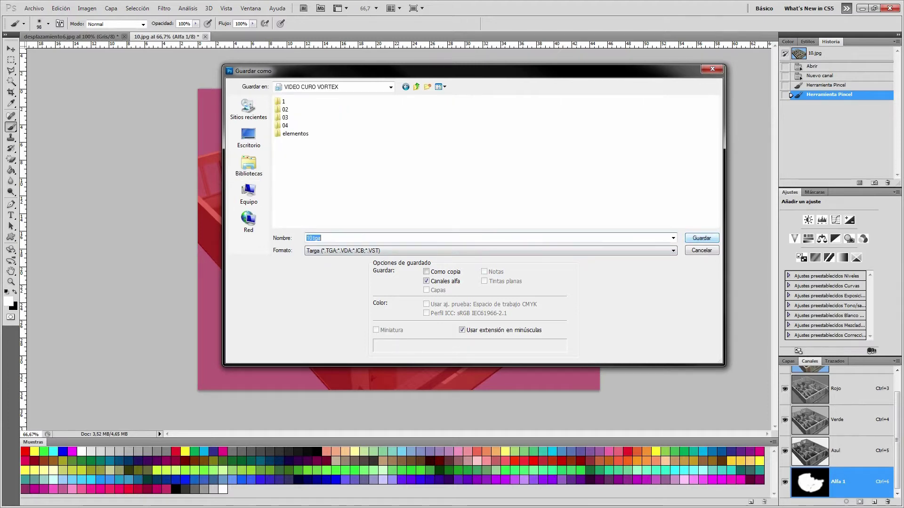
pyautogui.press('Return')
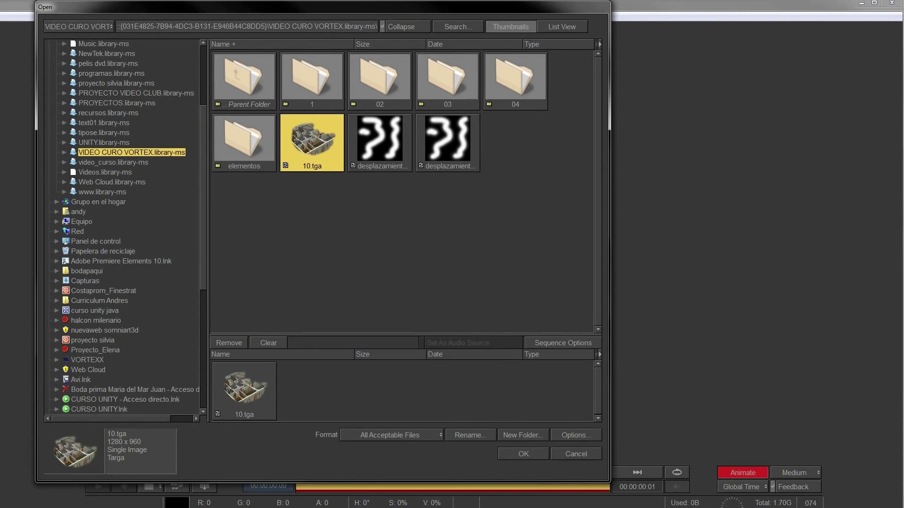
# Step: Switch to the compositing program and open 10.tga as a 3D composite
pyautogui.press('Return')
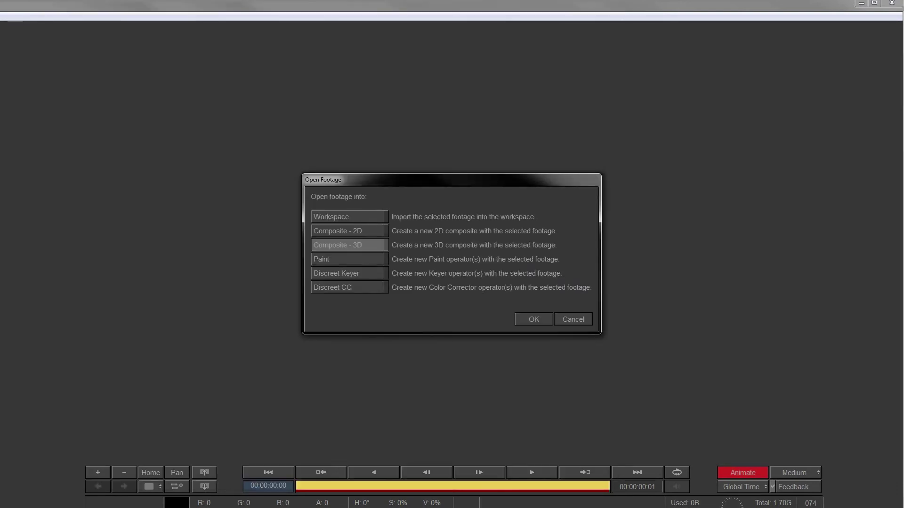
pyautogui.click(347, 245)
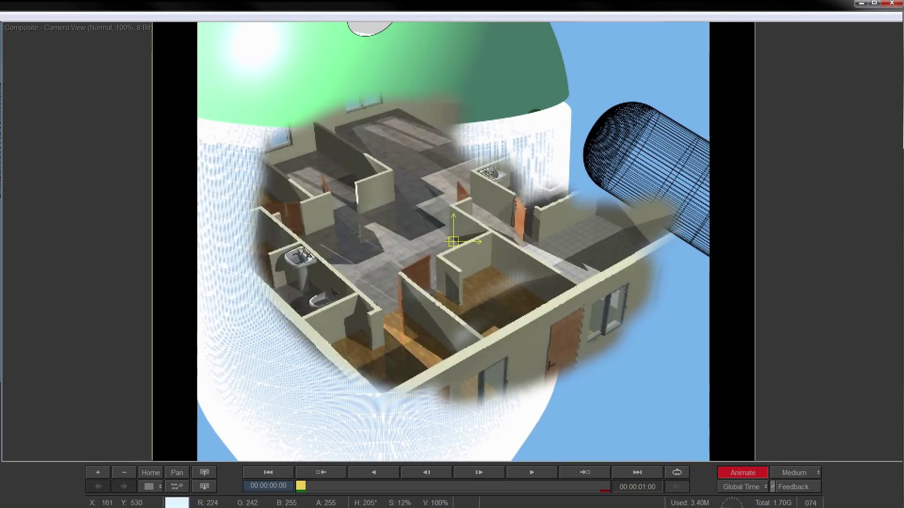
# Step: Move the background image and the masked building layer around the composite to demonstrate the alpha transparency
pyautogui.moveTo(412, 207); pyautogui.dragTo(370, 228)
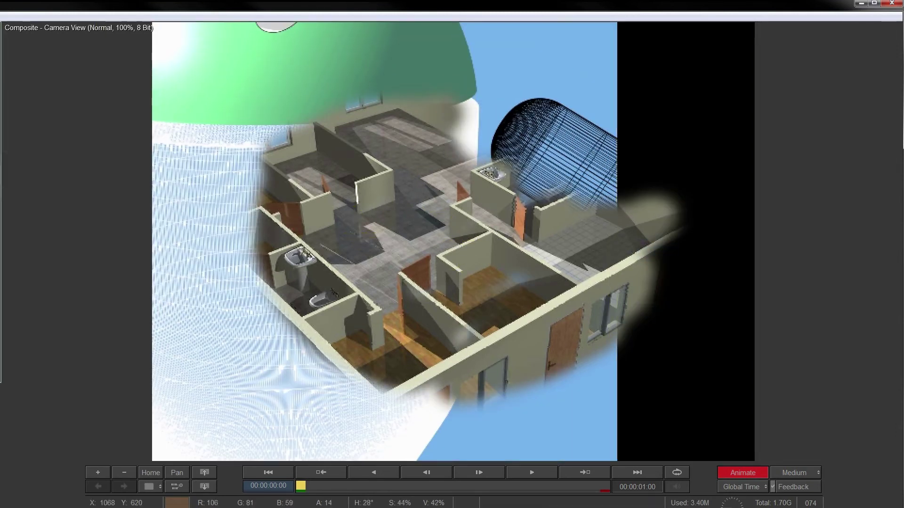
pyautogui.click(556, 173)
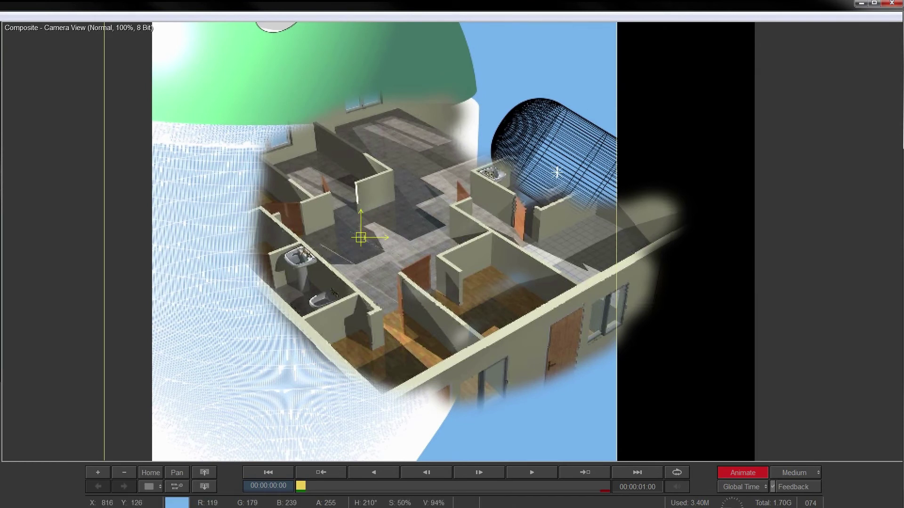
pyautogui.moveTo(557, 172); pyautogui.dragTo(835, 205)
pyautogui.moveTo(490, 186)
pyautogui.mouseDown()
pyautogui.moveTo(76, 185)
pyautogui.moveTo(557, 173)
pyautogui.moveTo(491, 173)
pyautogui.mouseUp()
pyautogui.moveTo(348, 223); pyautogui.dragTo(557, 172)
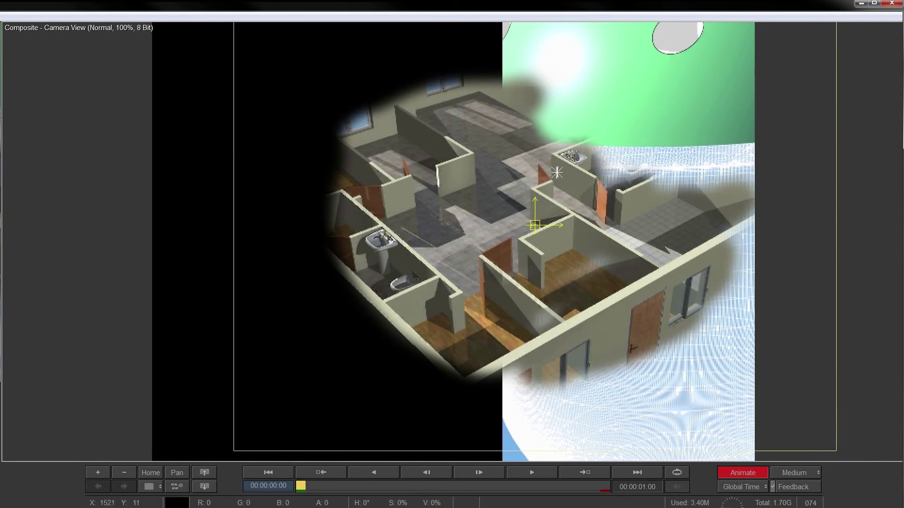
# Step: Close the compositing program and minimise Photoshop to return to the terrain project in Unity
pyautogui.click(891, 3)
pyautogui.click(391, 268)
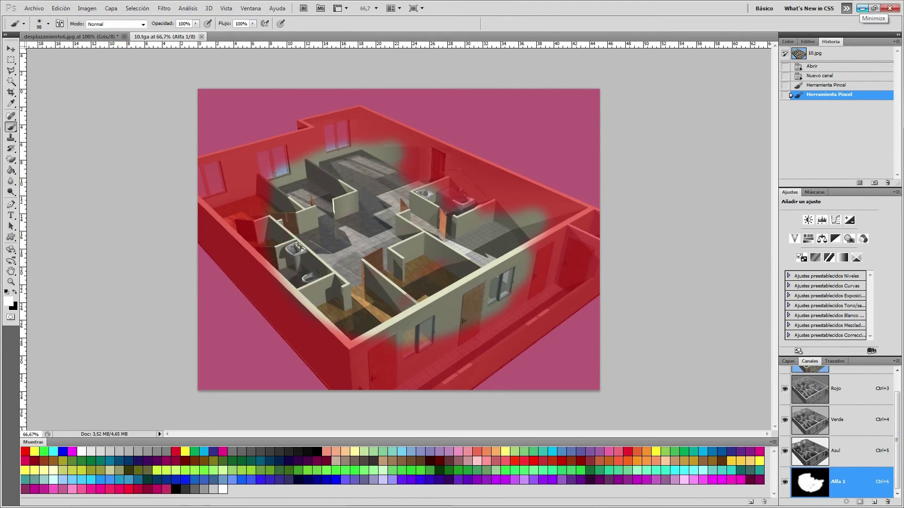
pyautogui.click(862, 8)
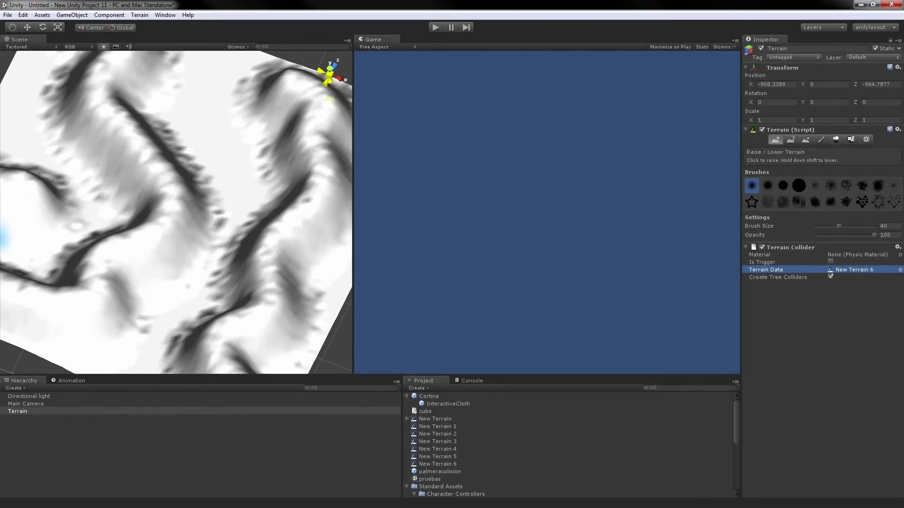